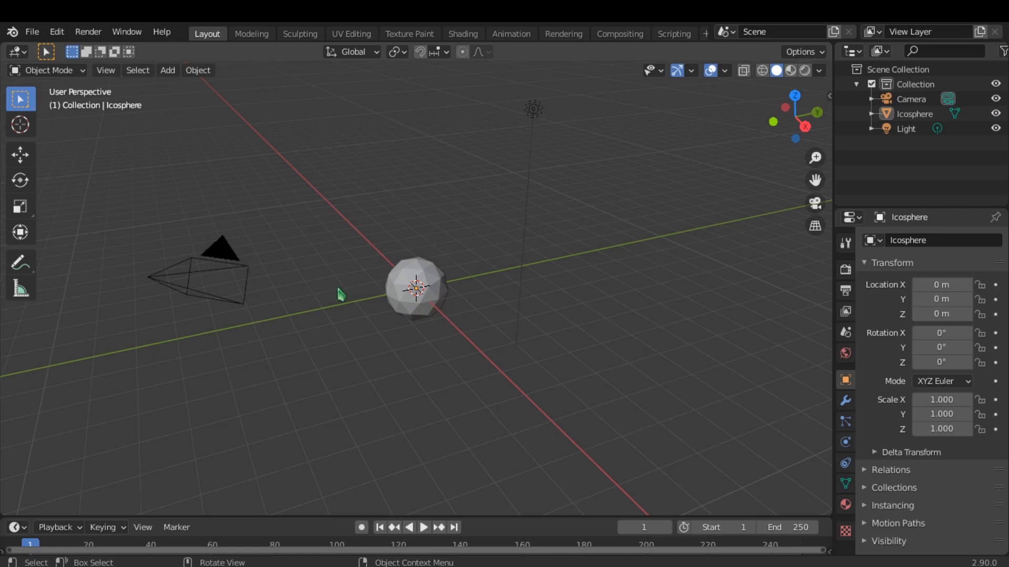
# Add a second ico sphere to the scene and move it about 16.3 m along the Y axis
pyautogui.click(170, 72)
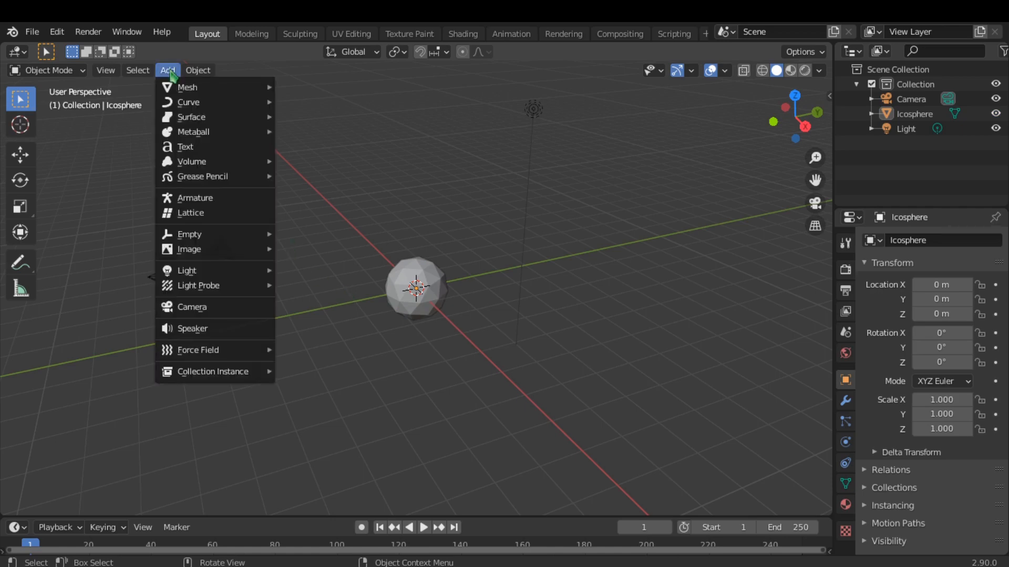
pyautogui.moveTo(187, 88)
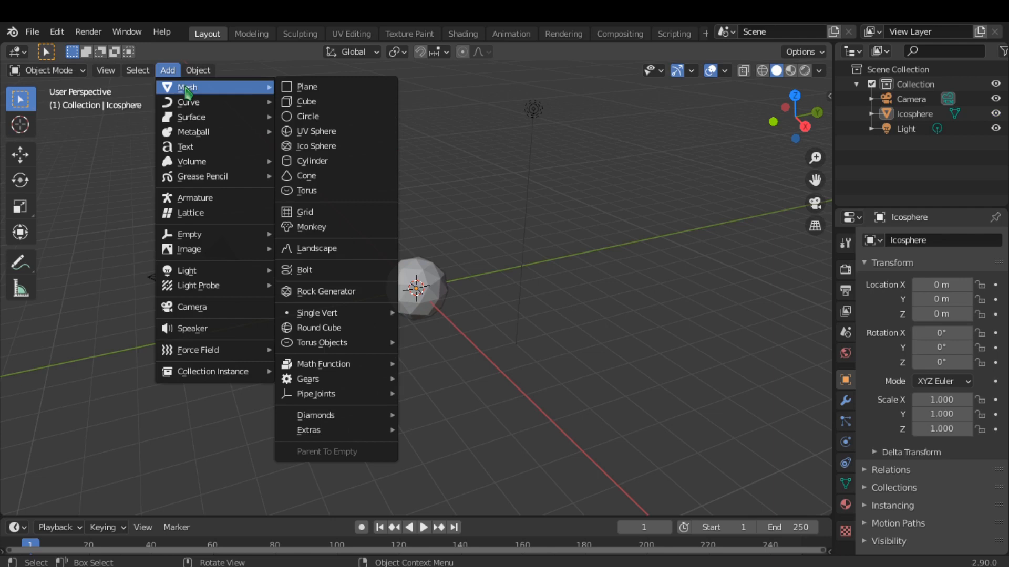
pyautogui.click(315, 147)
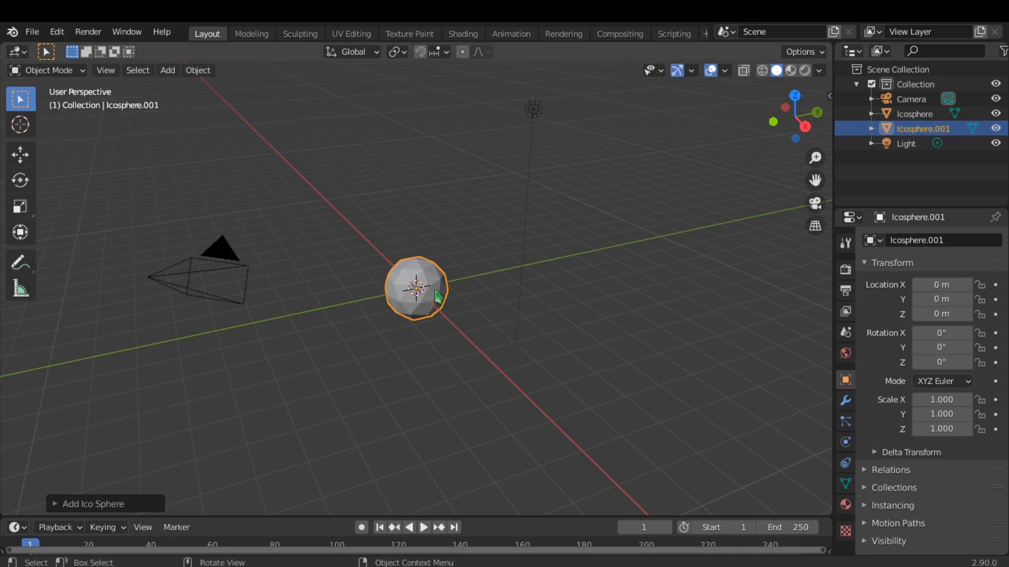
pyautogui.press('g')
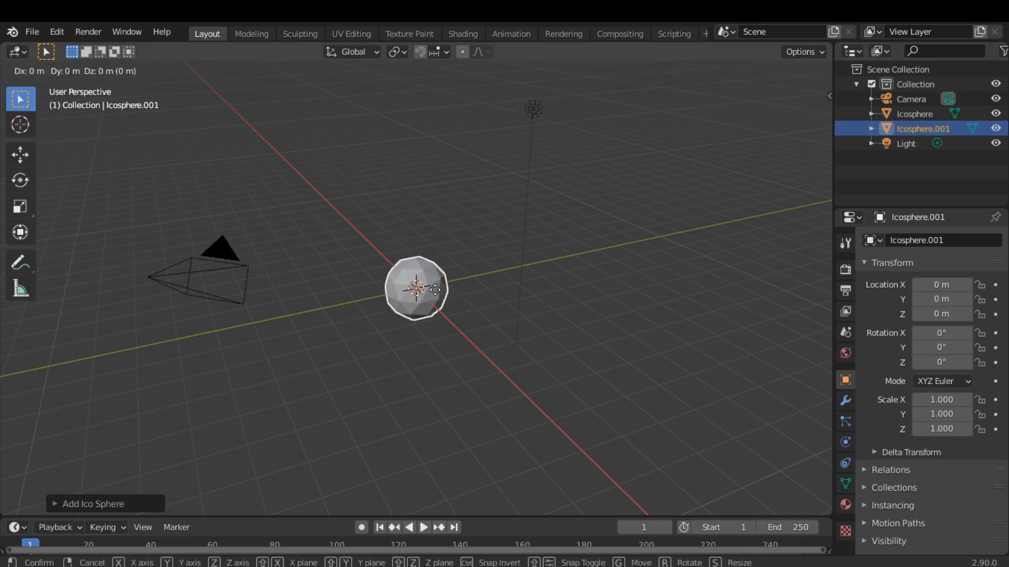
pyautogui.press('y')
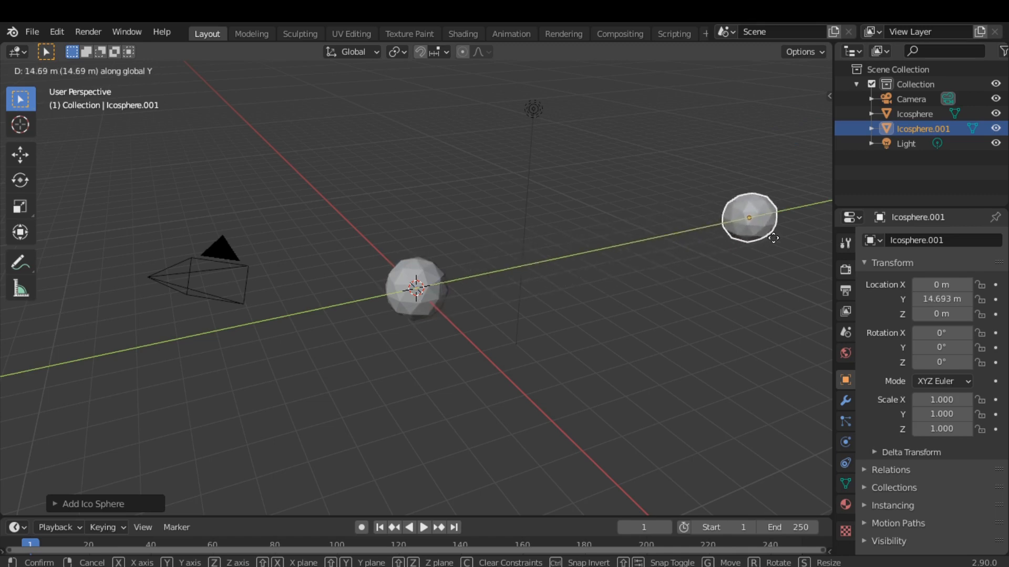
pyautogui.click(802, 239)
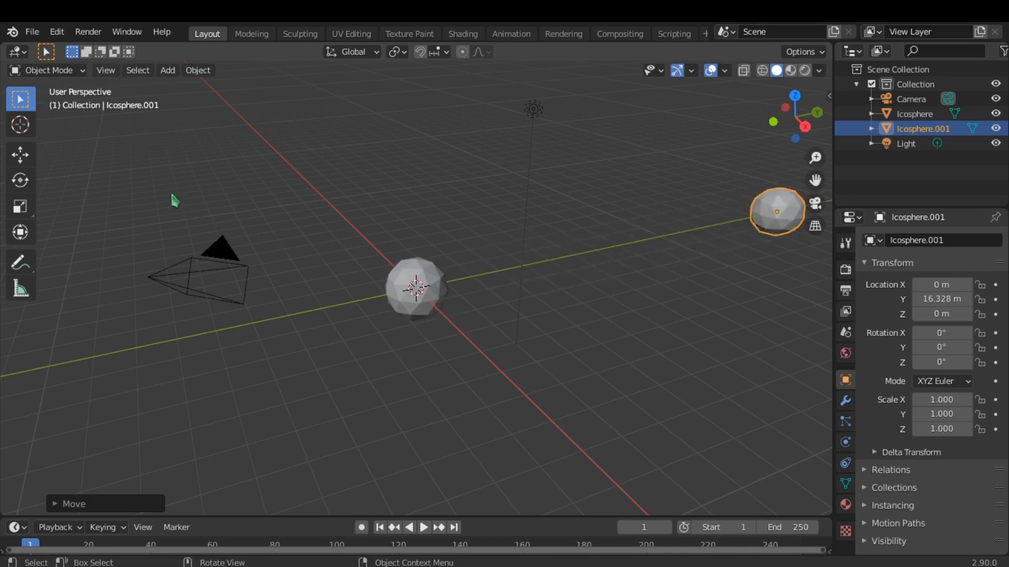
# Activate the Move tool and add a particle system to the sphere at the world origin
pyautogui.click(20, 155)
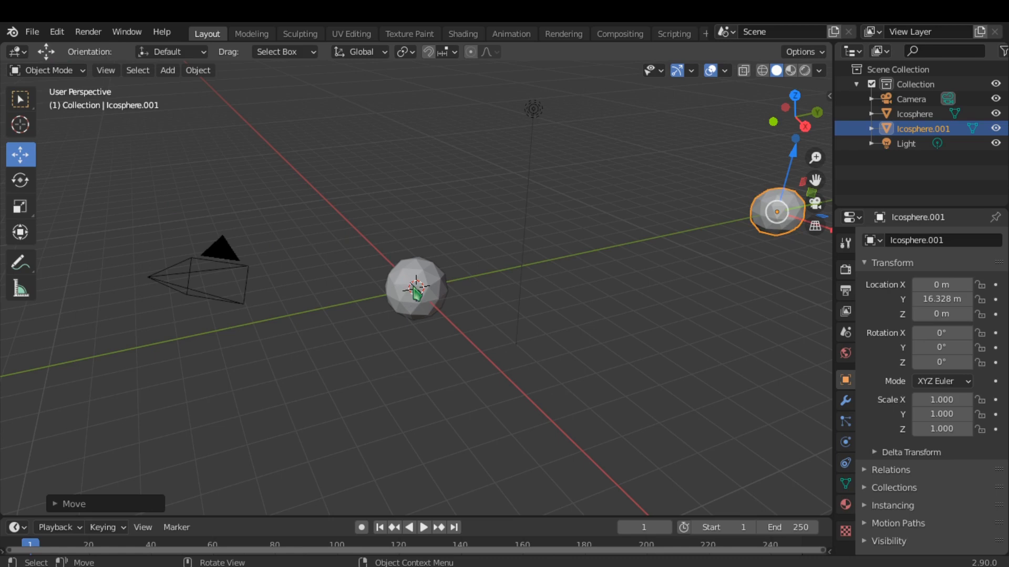
pyautogui.click(415, 288)
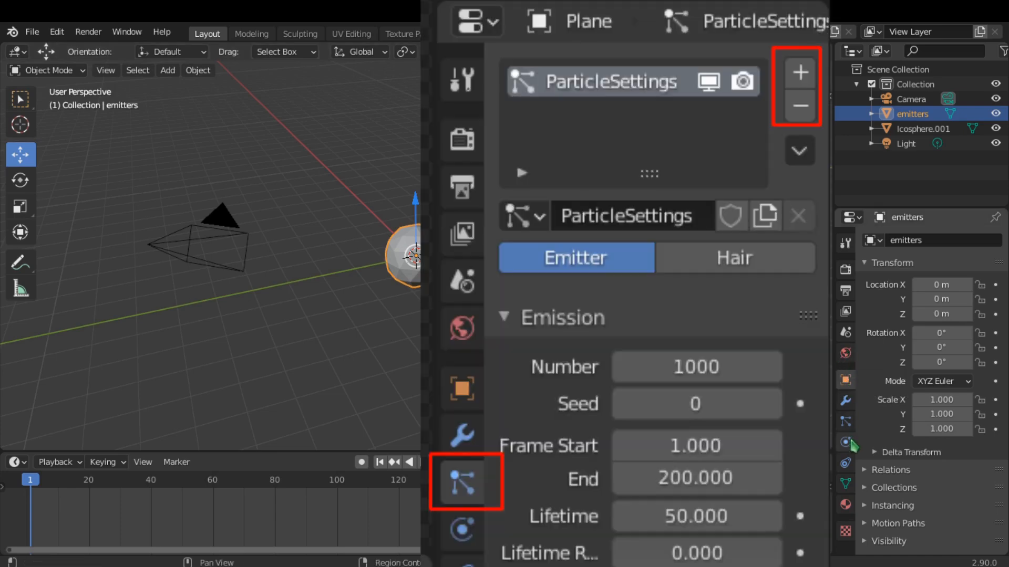
pyautogui.click(846, 422)
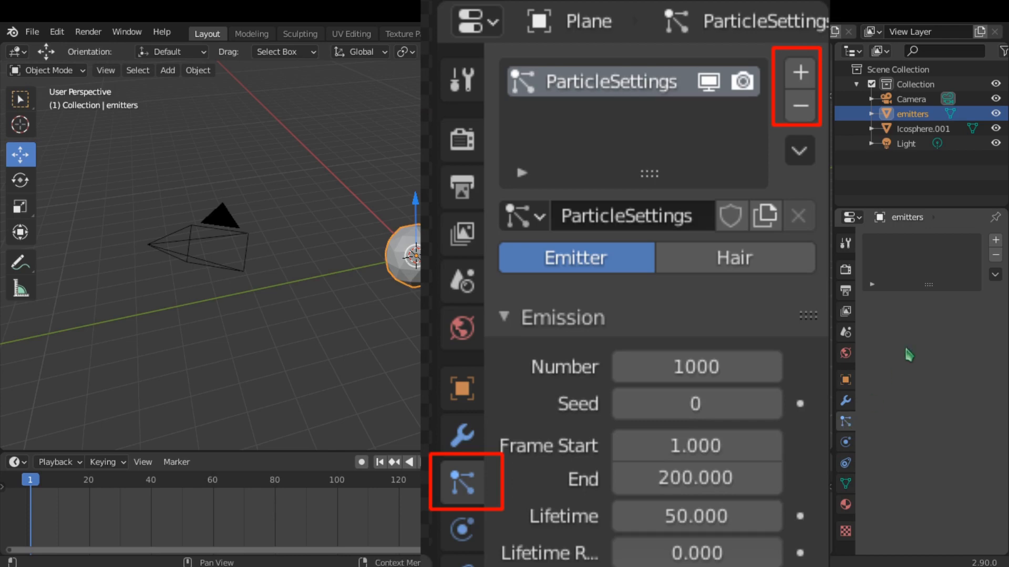
pyautogui.click(996, 242)
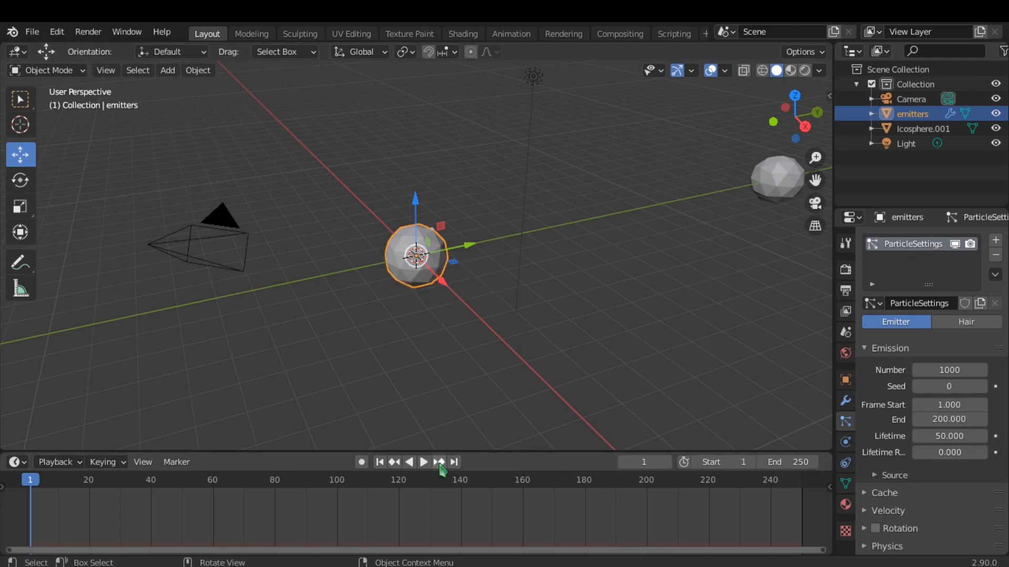
# Enlarge the timeline area, then play the animation to preview the particle emission and pause it
pyautogui.moveTo(452, 452); pyautogui.dragTo(451, 401)
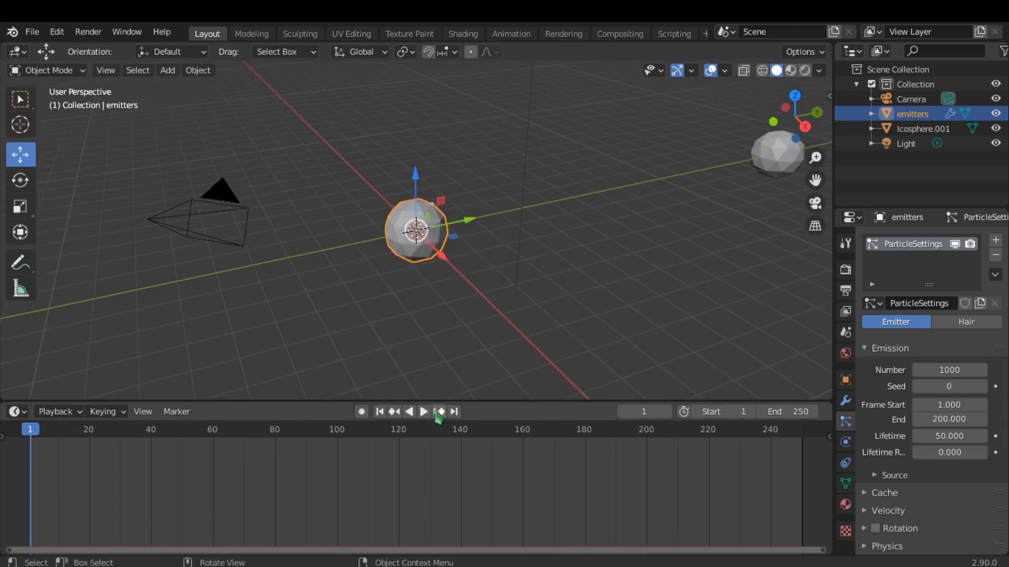
pyautogui.click(424, 412)
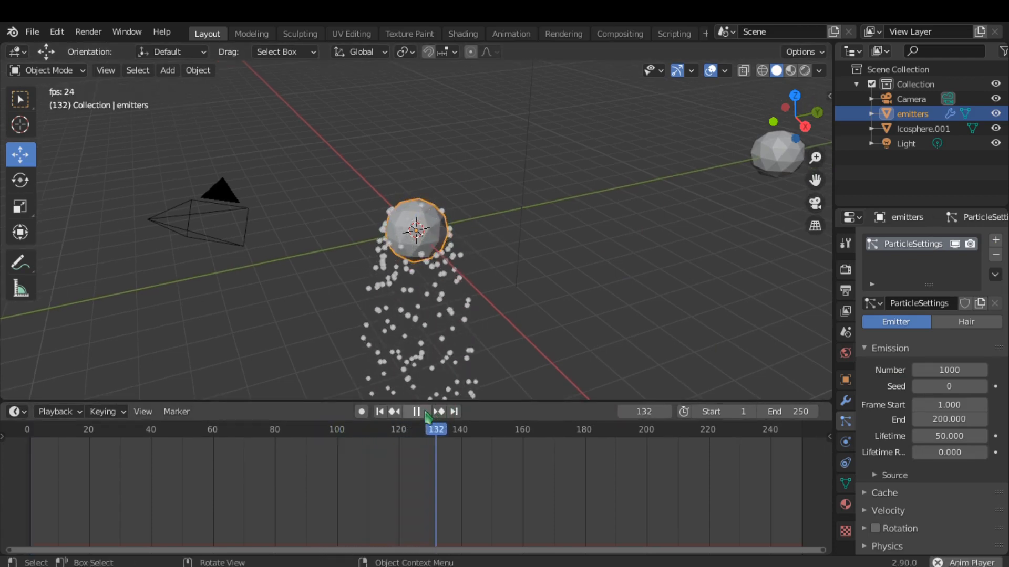
pyautogui.click(426, 413)
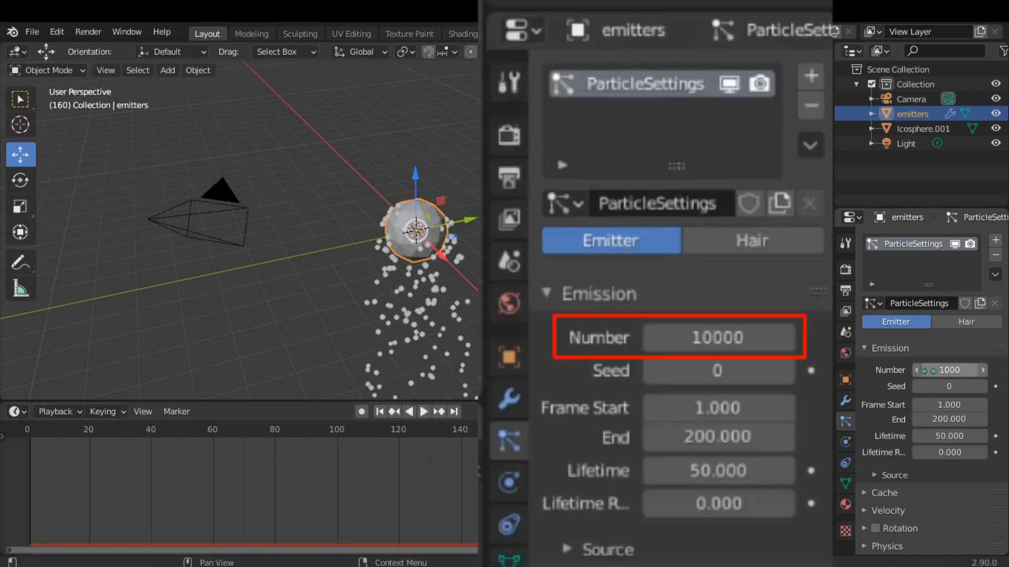
# Set the emission number to 10000 and replay the particle animation from the first frame
pyautogui.click(940, 371)
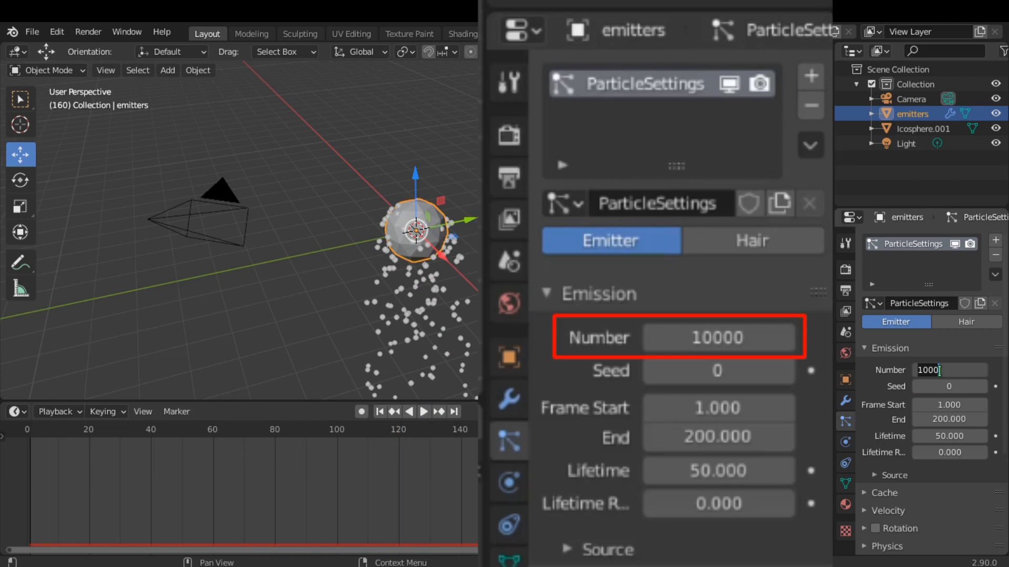
pyautogui.write('0')
pyautogui.press('Return')
pyautogui.click(380, 411)
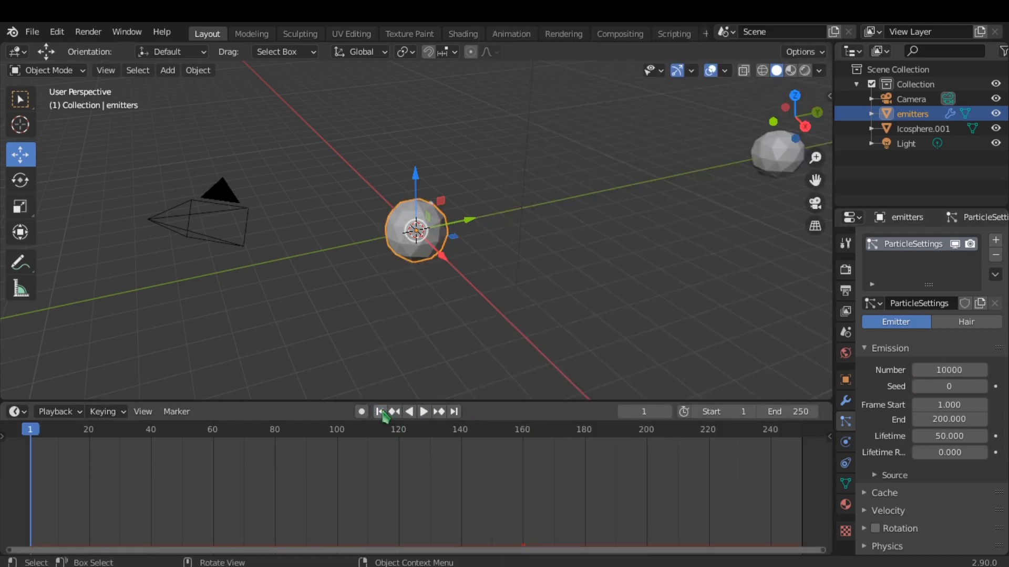
pyautogui.click(425, 413)
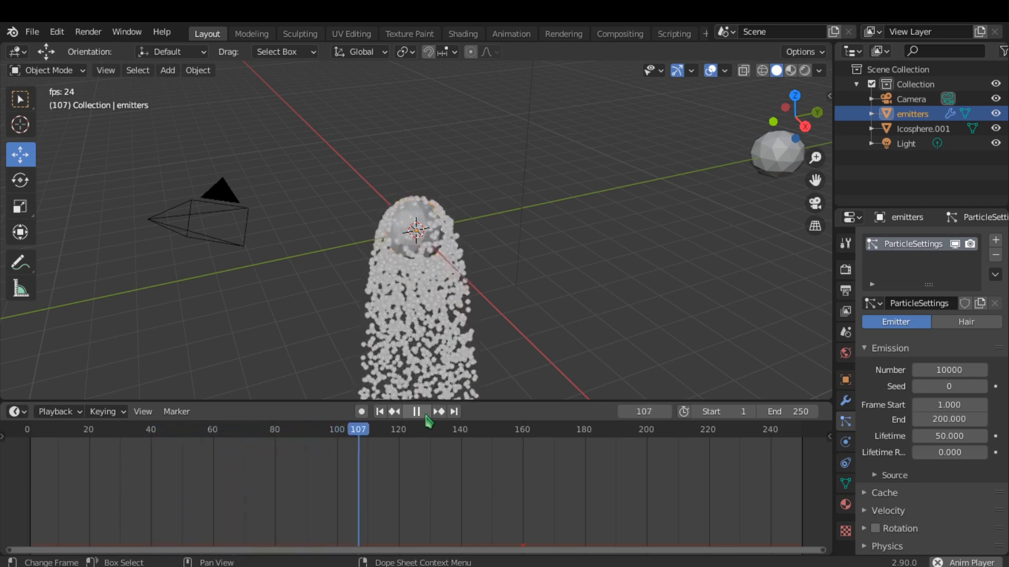
pyautogui.click(424, 413)
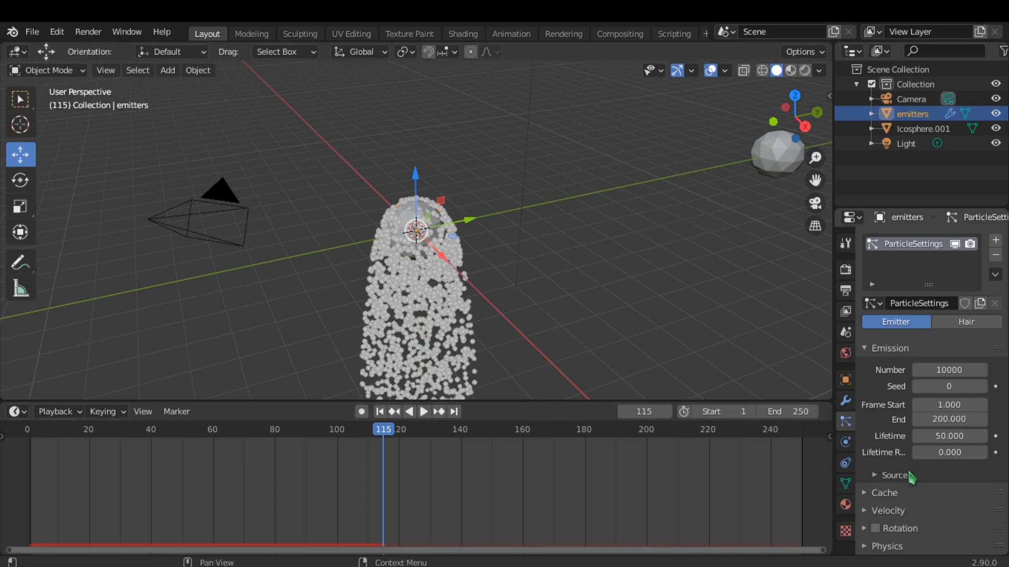
# Set the gravity field weight of the emitter's particle system to 0
pyautogui.scroll(-6, 911, 478)
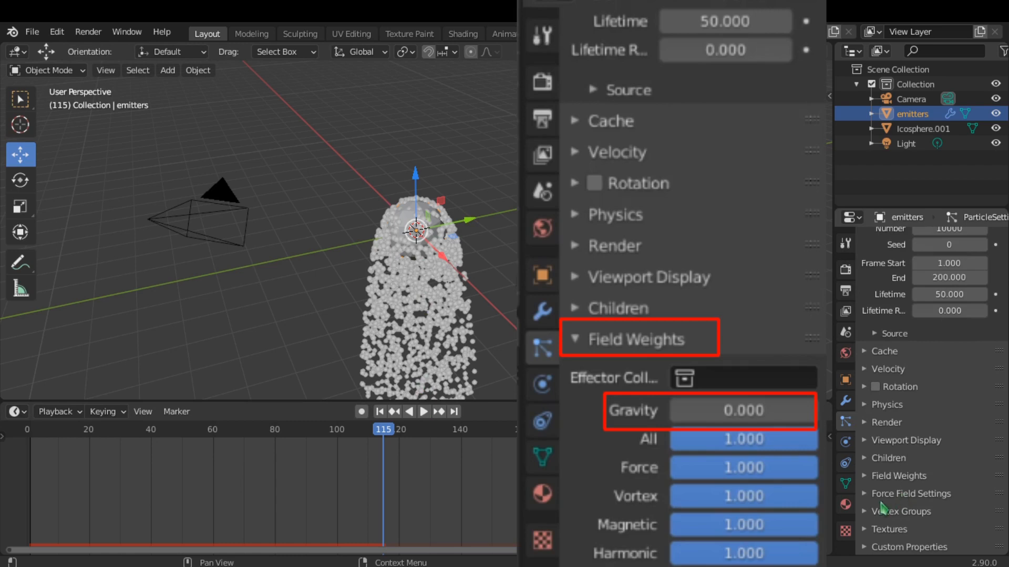
pyautogui.click(876, 478)
pyautogui.scroll(-3, 893, 475)
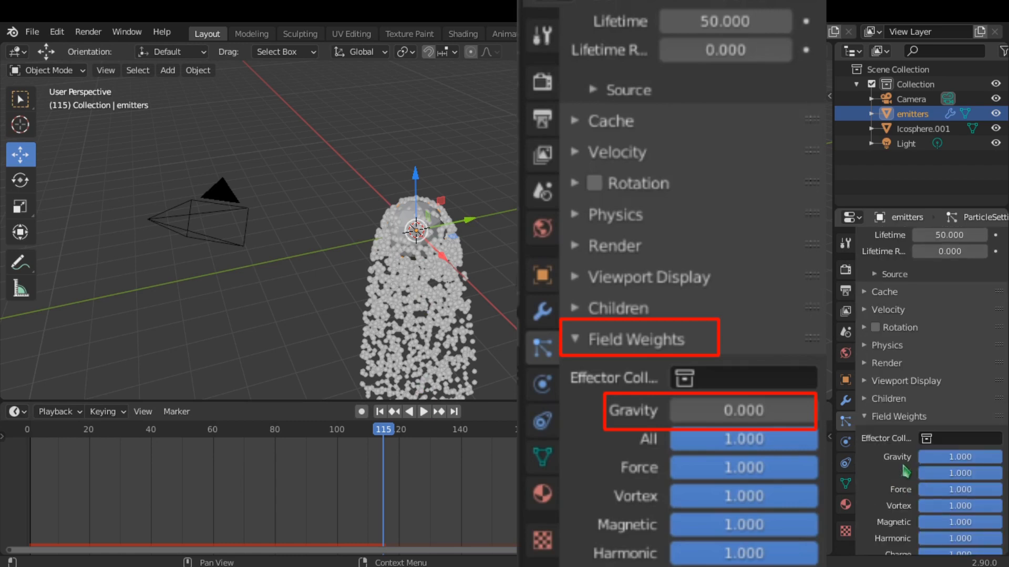
pyautogui.click(944, 459)
pyautogui.write('0')
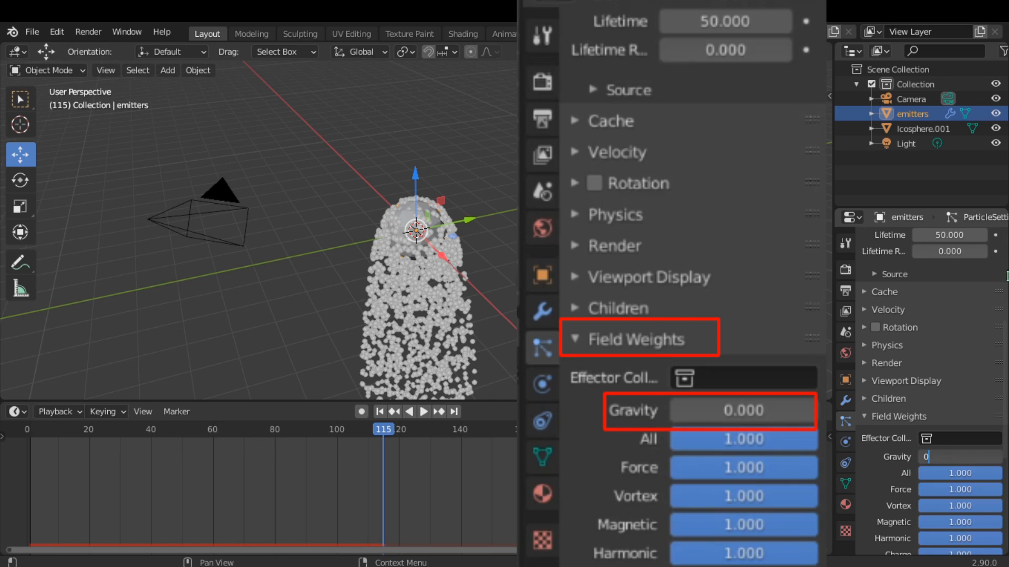
pyautogui.press('Return')
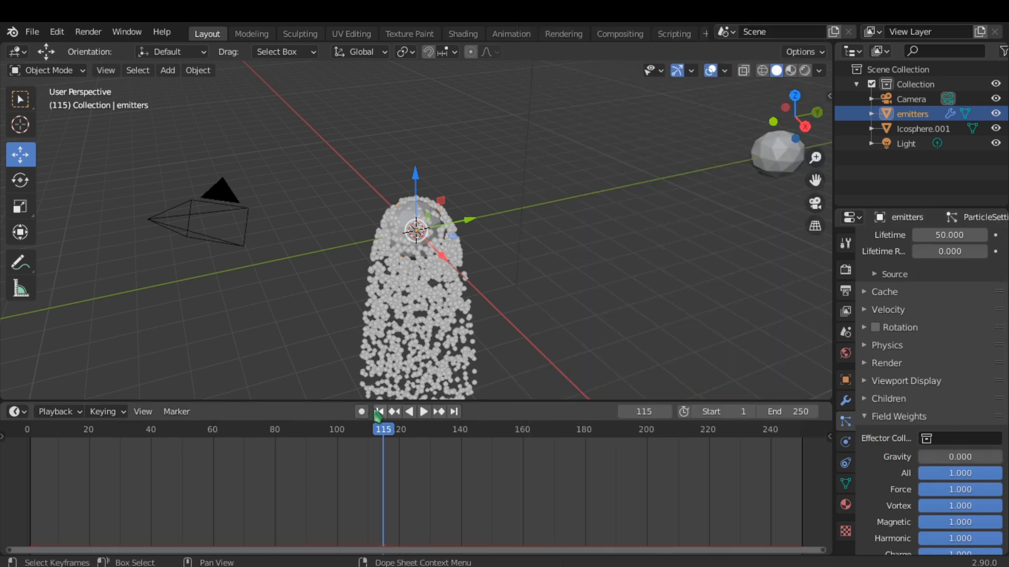
# Replay the emission from the first frame, pause it, and examine the particle spread around the emitter
pyautogui.click(379, 411)
pyautogui.click(424, 413)
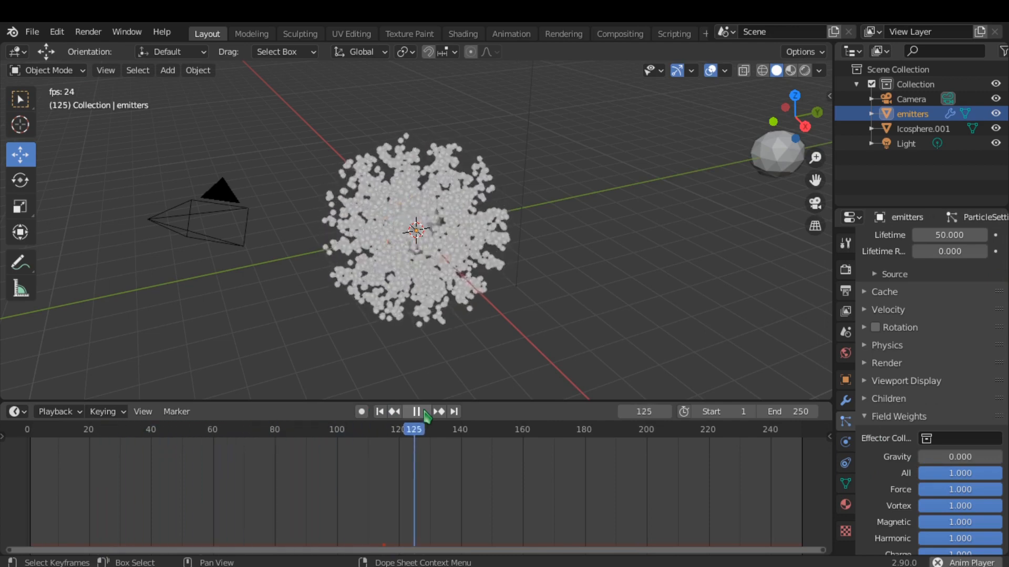
pyautogui.click(424, 413)
pyautogui.scroll(3, 893, 418)
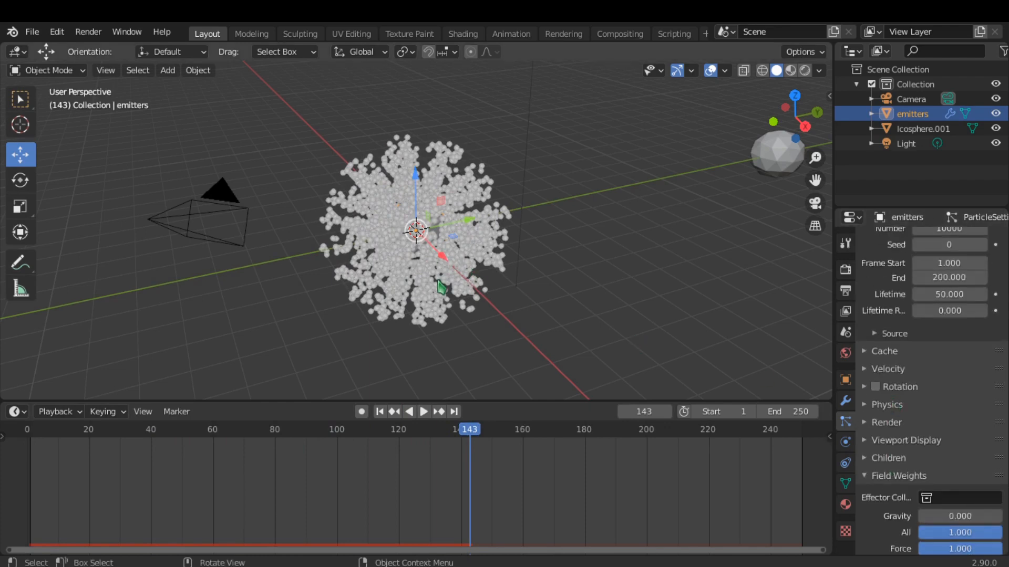
pyautogui.scroll(3, 443, 279)
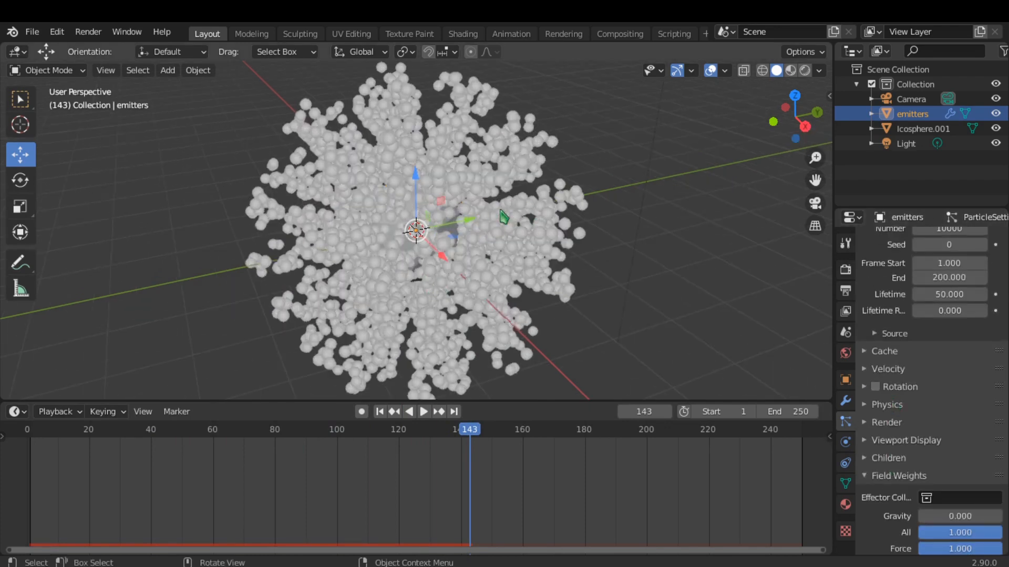
pyautogui.scroll(-3, 495, 286)
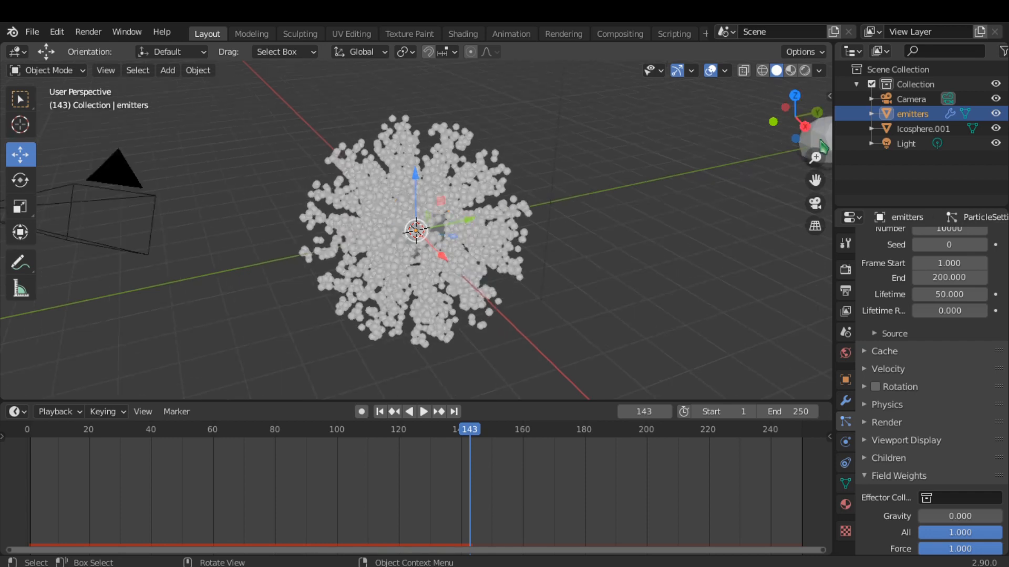
pyautogui.moveTo(822, 146); pyautogui.dragTo(788, 168)
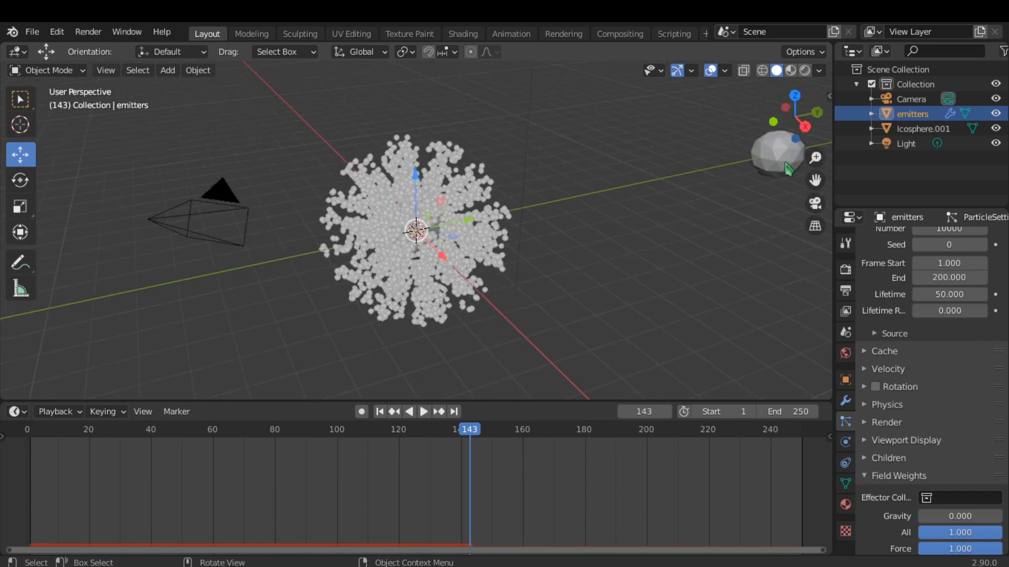
# Render the particles as Object, using Icosphere.001 as the instance object
pyautogui.click(883, 422)
pyautogui.scroll(-1, 880, 425)
pyautogui.click(921, 418)
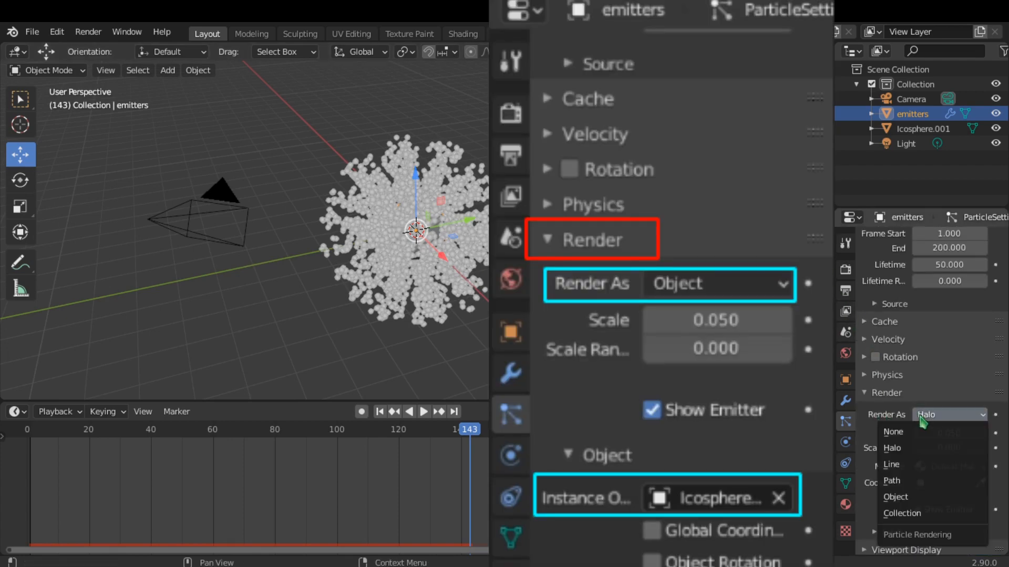
pyautogui.click(902, 497)
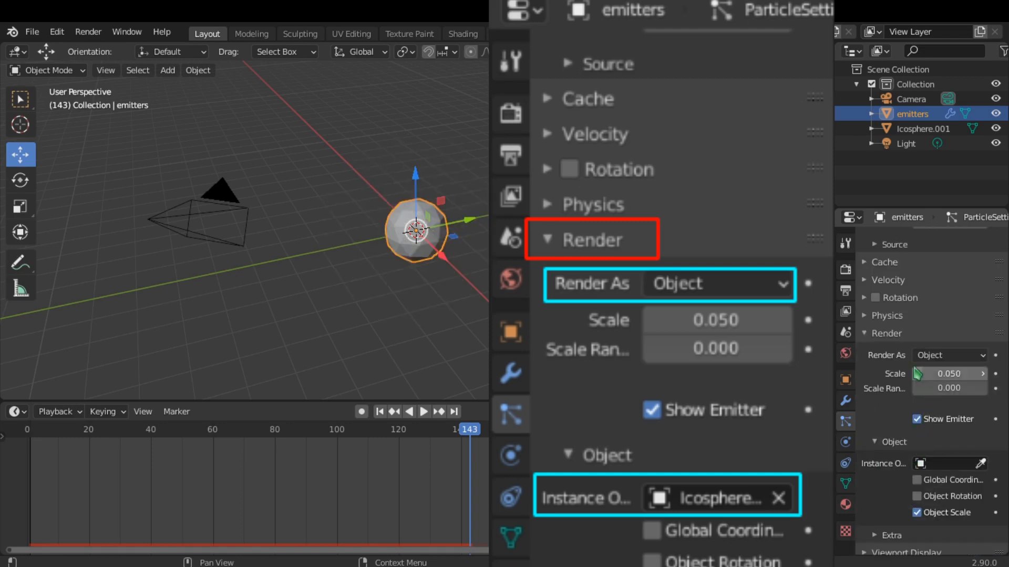
pyautogui.click(926, 463)
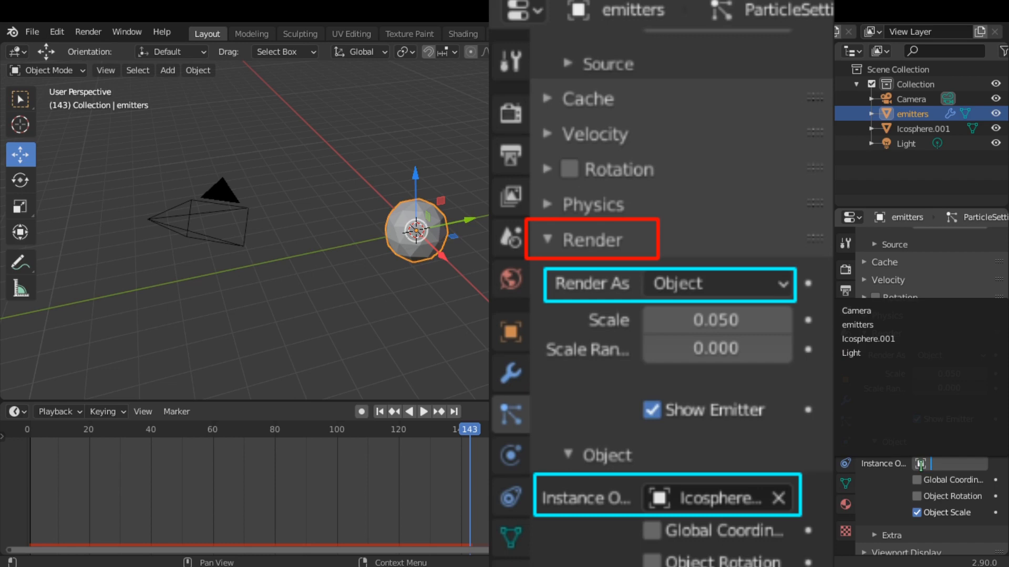
pyautogui.click(887, 344)
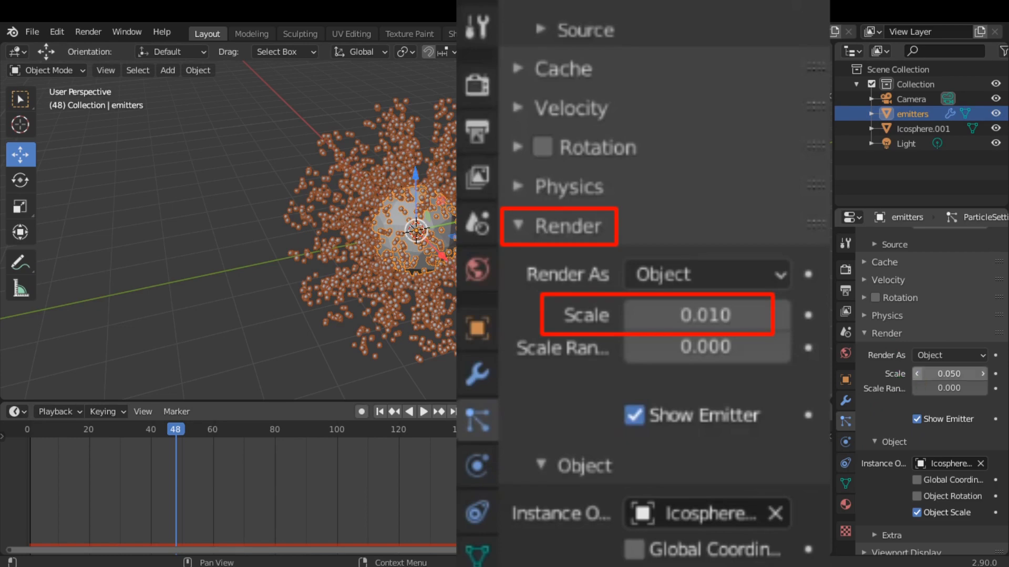
# Set the particle render scale to 0.010 and replay the animation from the first frame
pyautogui.click(917, 377)
pyautogui.click(917, 376)
pyautogui.click(917, 377)
pyautogui.click(917, 374)
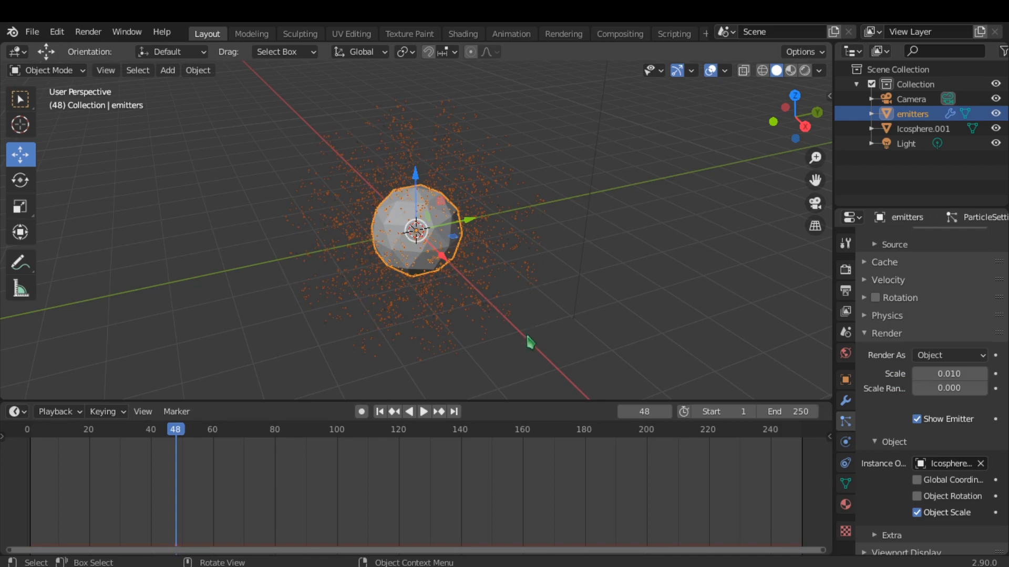
pyautogui.click(380, 412)
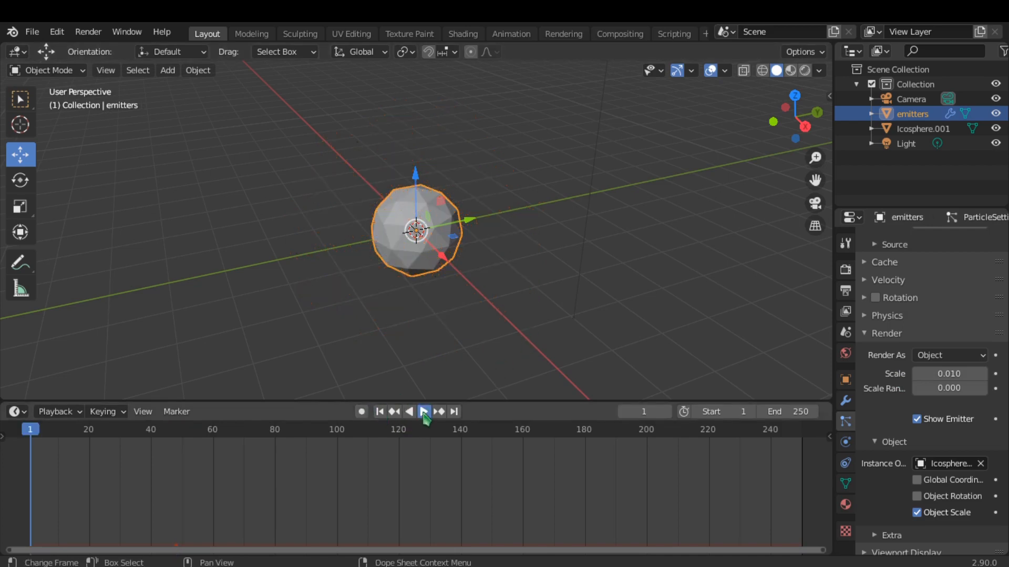
pyautogui.click(423, 412)
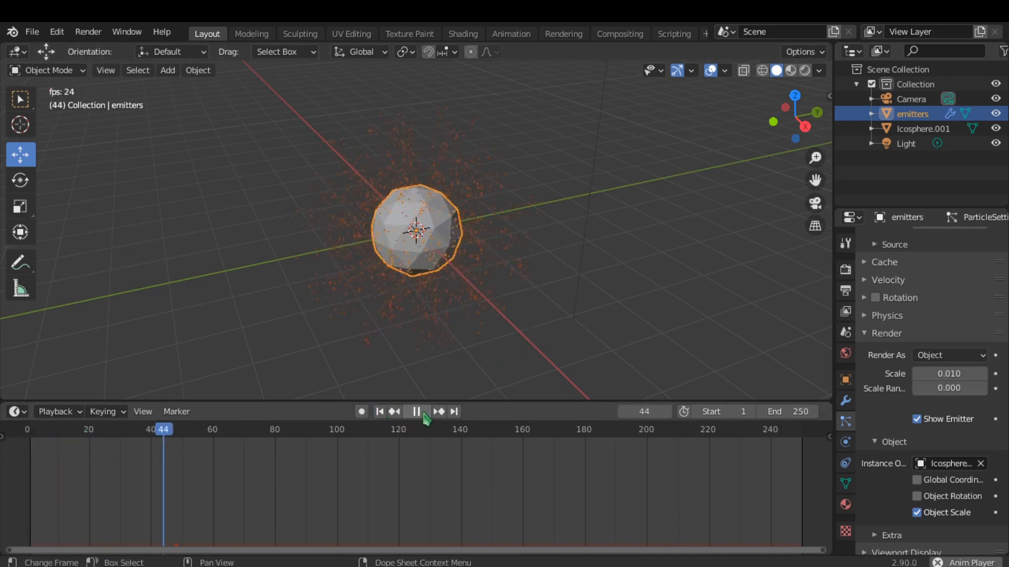
pyautogui.click(416, 412)
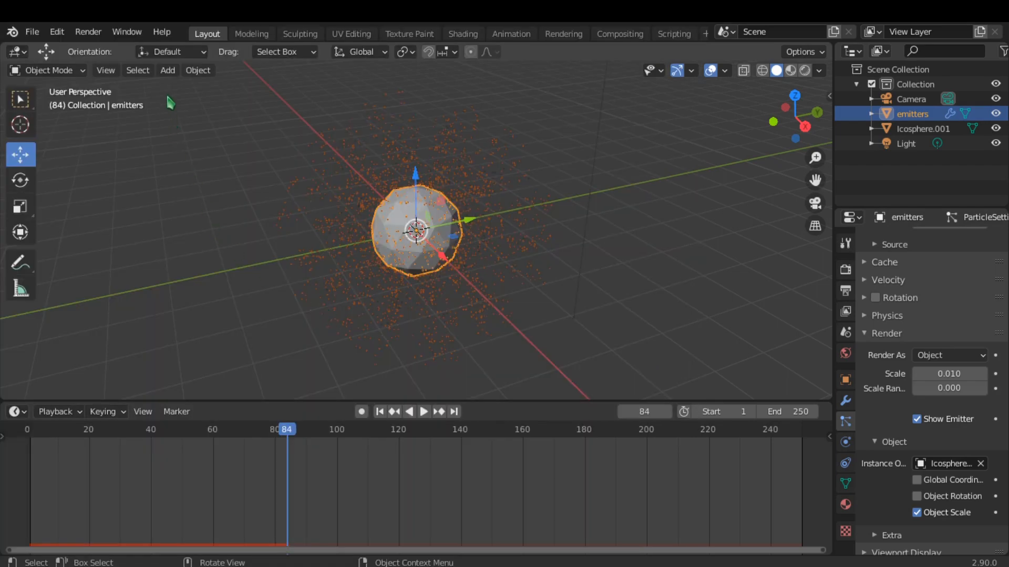
# Add a Bezier circle around the emitter sphere and scale it by 2 on all axes
pyautogui.click(168, 71)
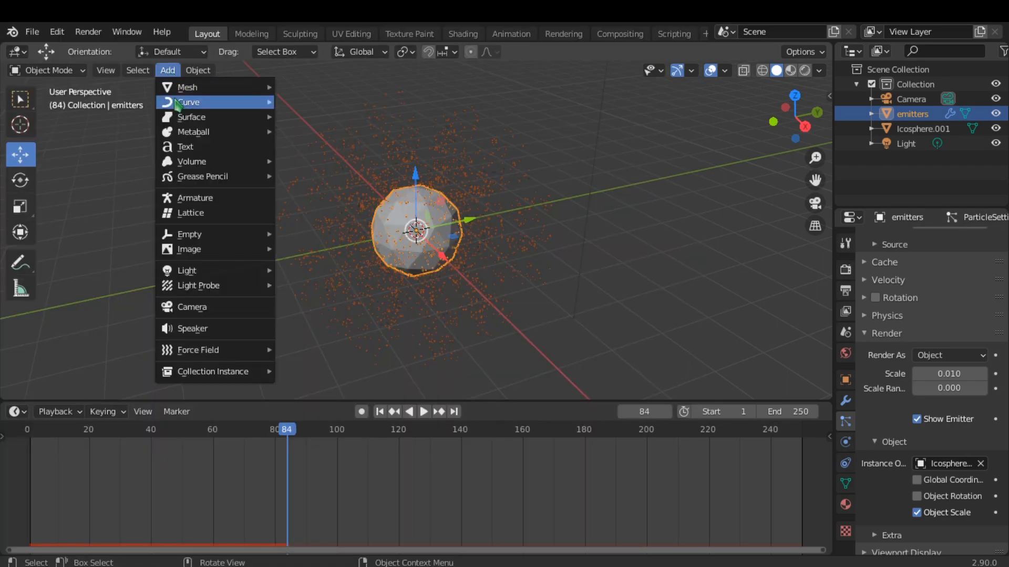
pyautogui.moveTo(179, 103)
pyautogui.click(310, 116)
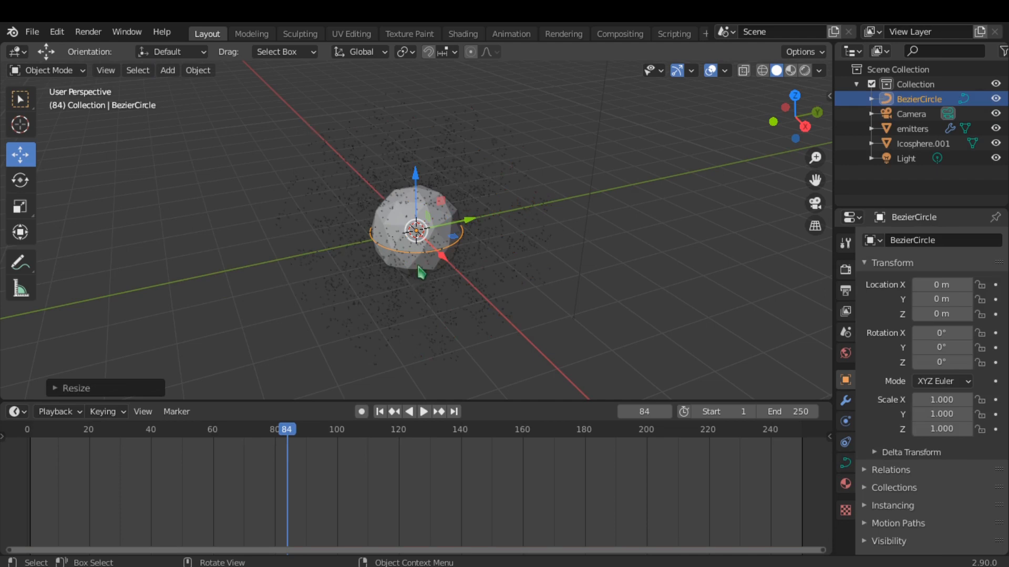
pyautogui.press('s')
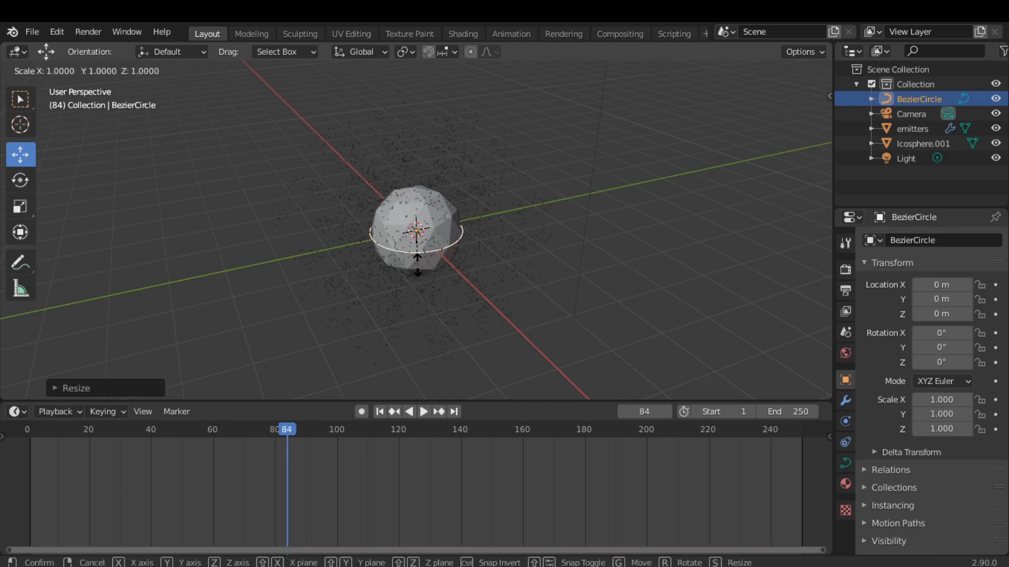
pyautogui.write('2')
pyautogui.press('Return')
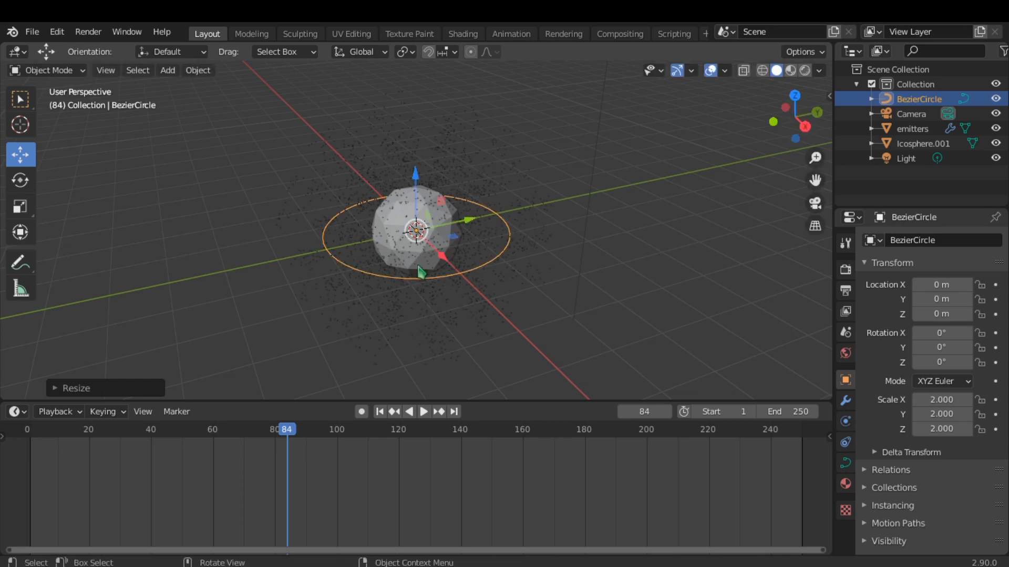
pyautogui.click(68, 388)
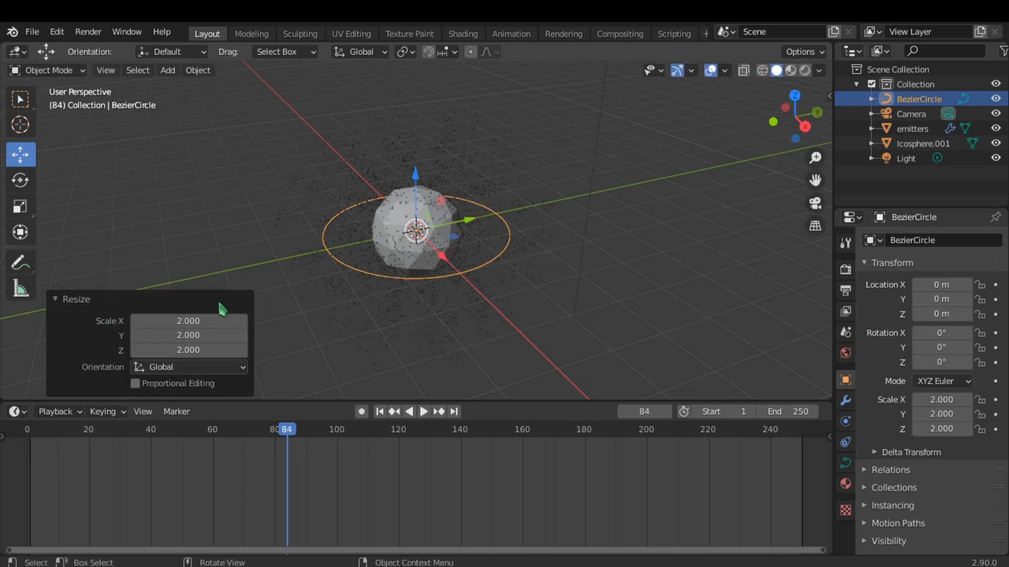
# Select the emitter sphere, replay the particle animation from the first frame and pause it to examine the emission around the circle
pyautogui.click(399, 297)
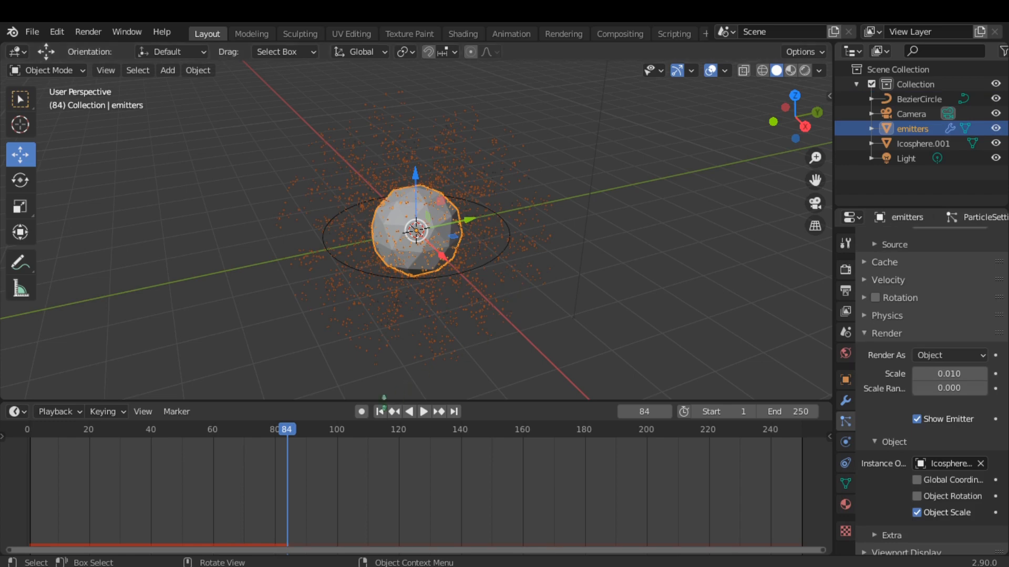
pyautogui.click(394, 412)
pyautogui.click(423, 412)
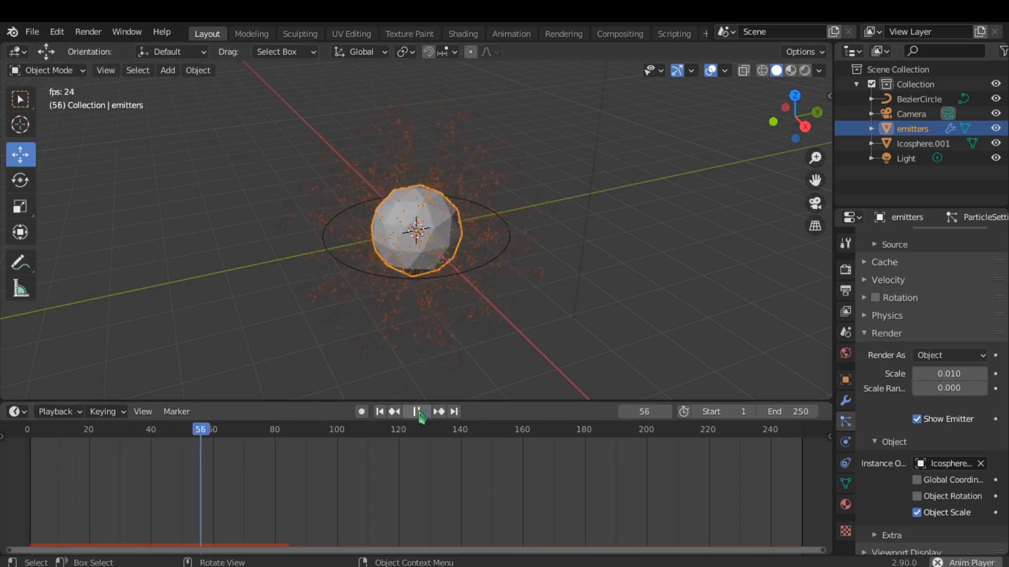
pyautogui.click(418, 412)
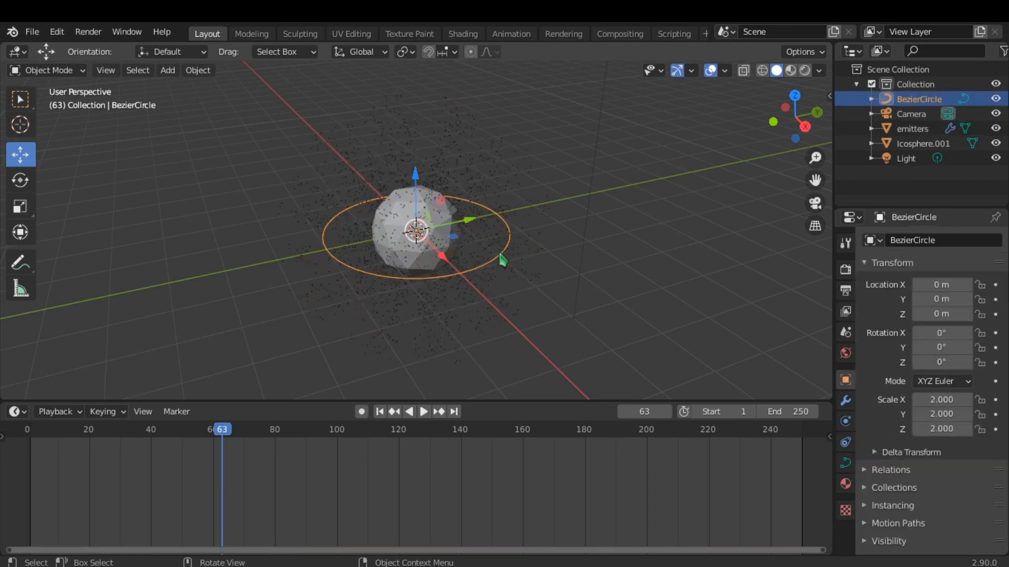
# Add a force field to the Bezier circle and set its type to Curve Guide
pyautogui.click(846, 421)
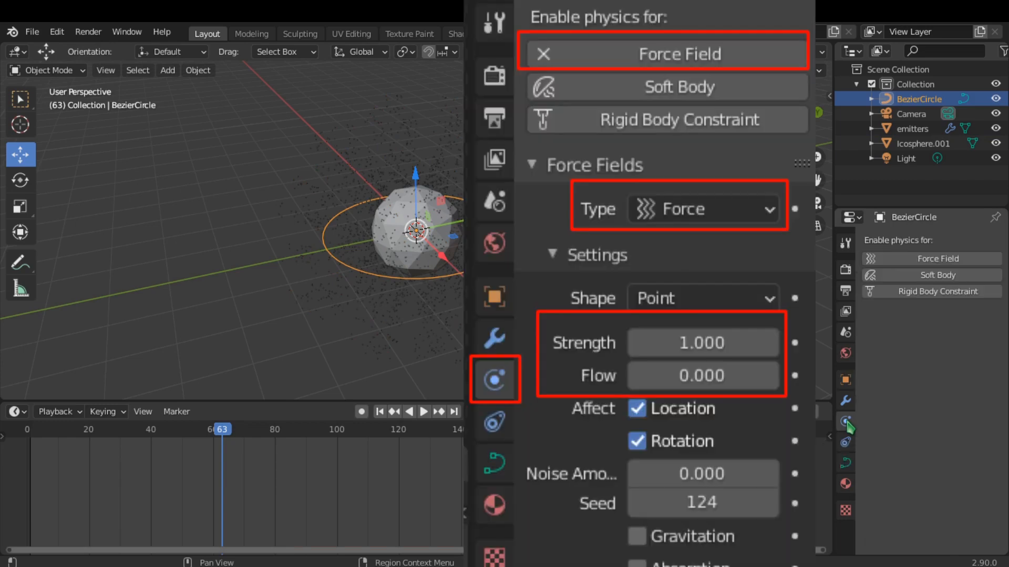
pyautogui.click(943, 263)
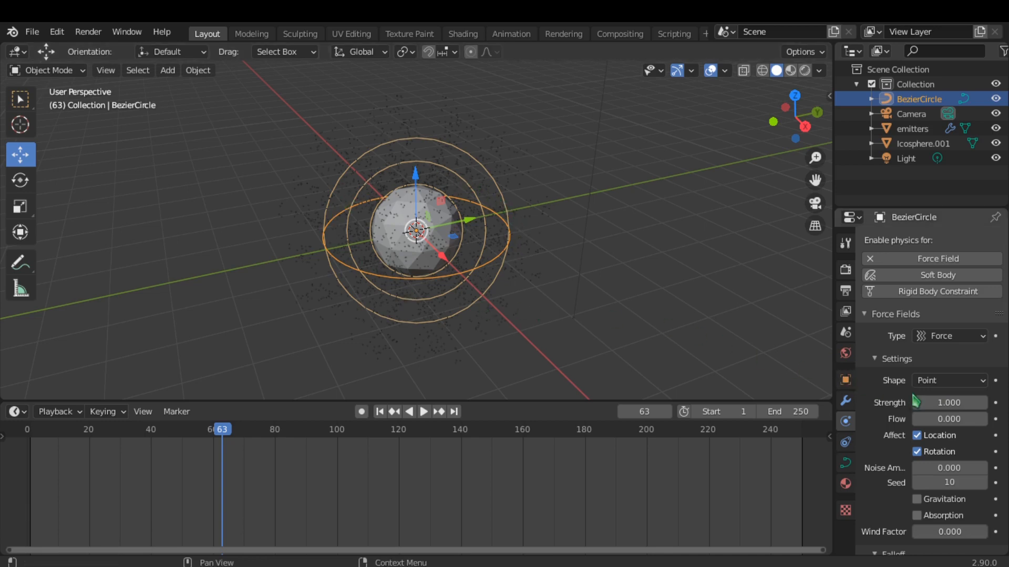
pyautogui.click(944, 336)
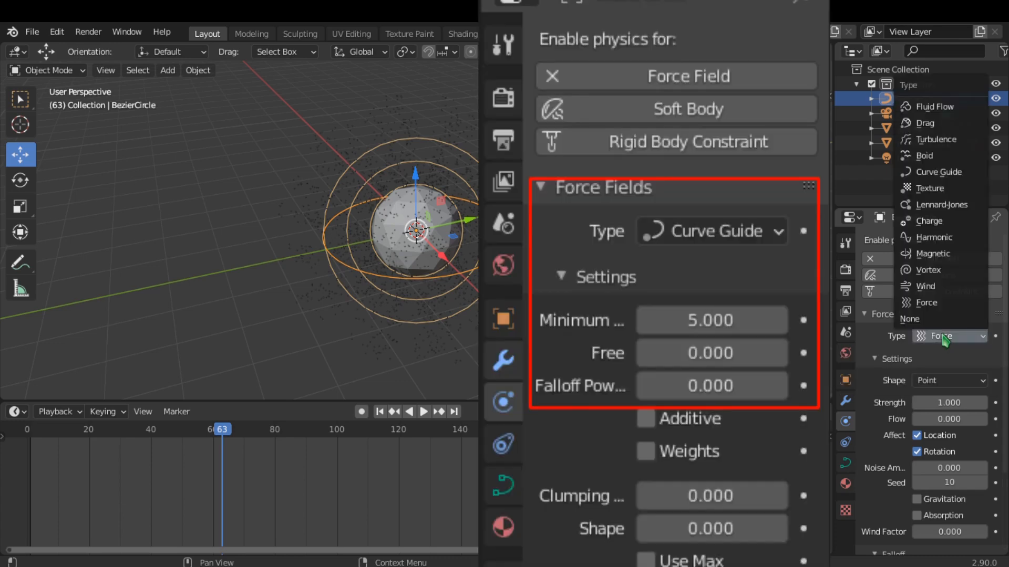
pyautogui.click(938, 171)
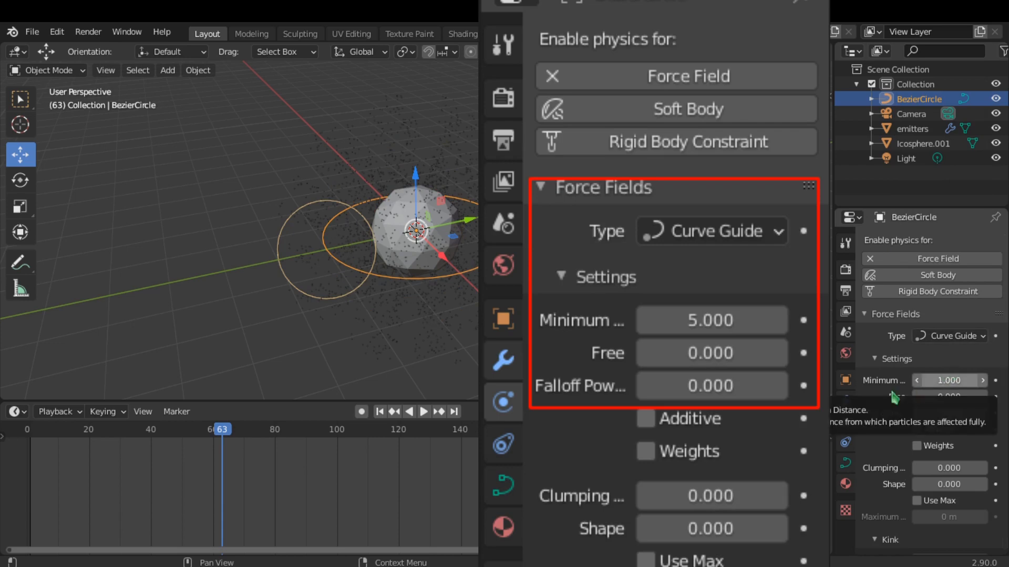
# Set the Curve Guide's minimum distance to 4 and replay the animation from the first frame
pyautogui.moveTo(833, 377); pyautogui.dragTo(783, 376)
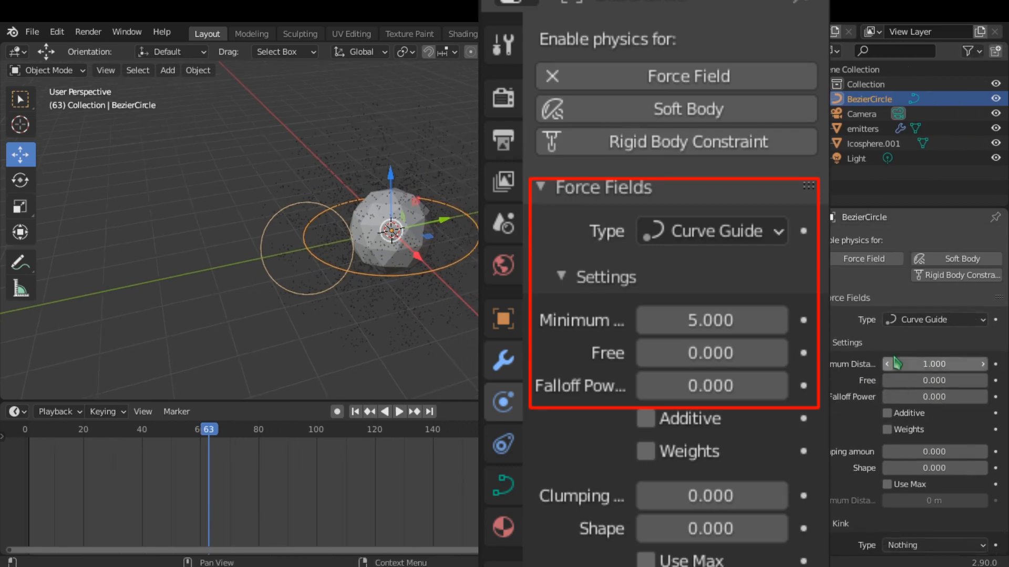
pyautogui.click(912, 363)
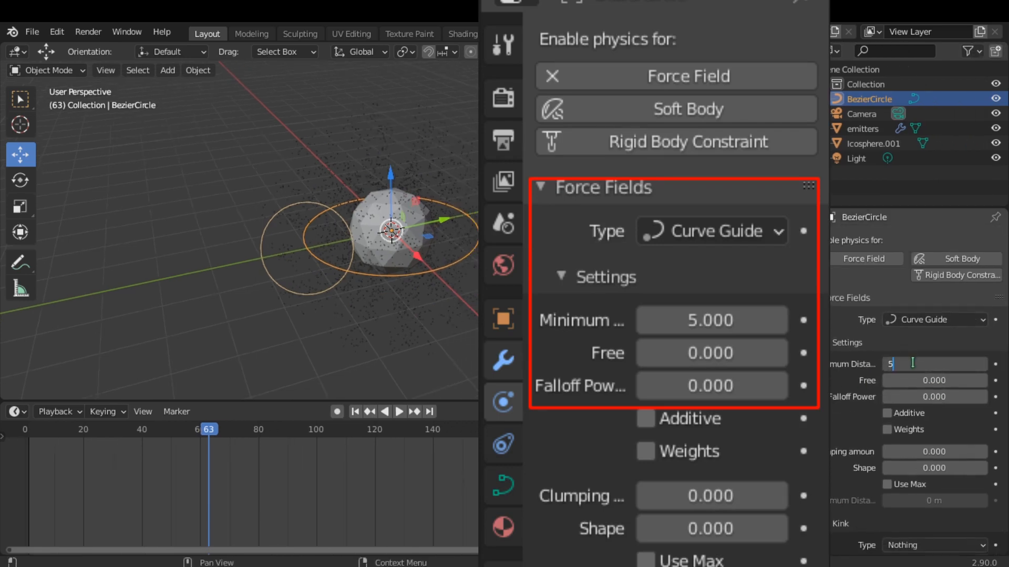
pyautogui.write('4')
pyautogui.press('Return')
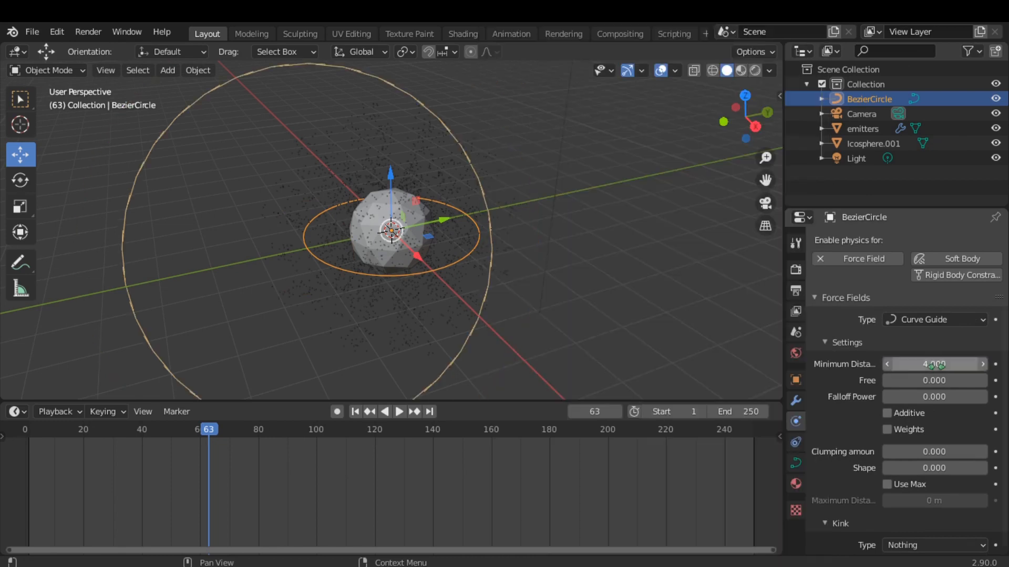
pyautogui.click(355, 412)
pyautogui.click(399, 411)
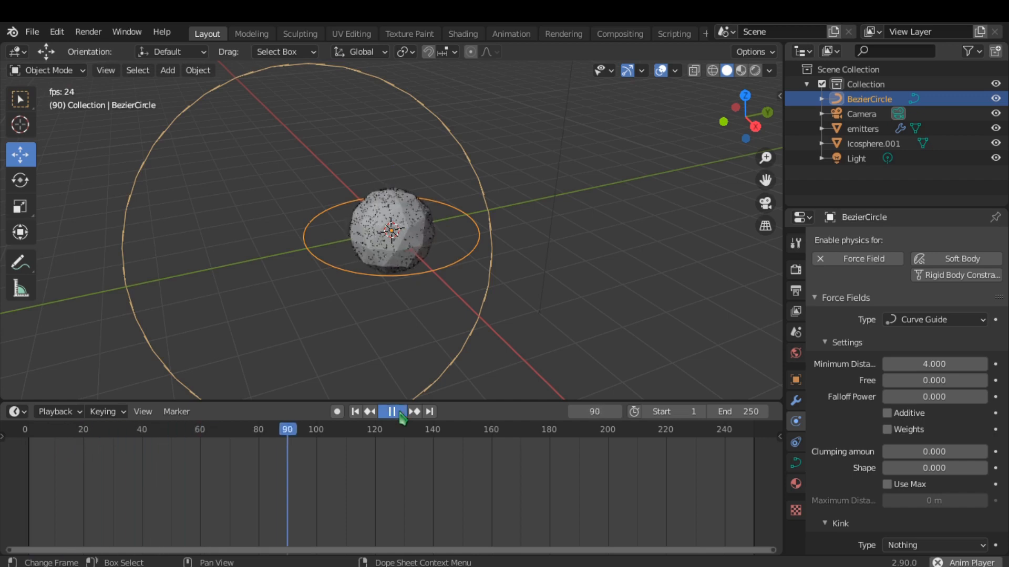
pyautogui.click(393, 412)
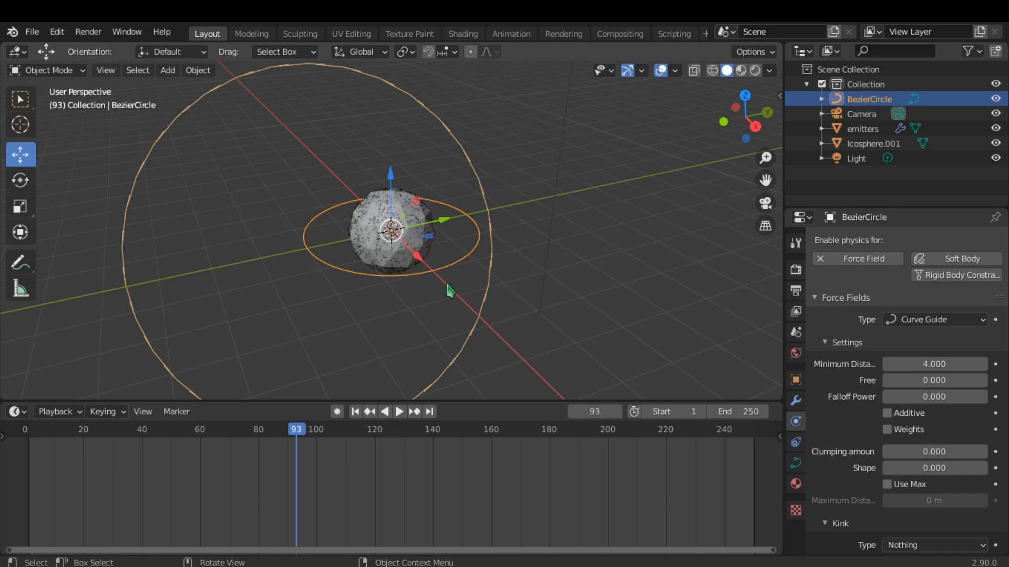
# Move the emitter sphere about -3.46 m along Y, outside the Bezier circle, and replay the emission from the first frame
pyautogui.click(442, 223)
pyautogui.moveTo(443, 227); pyautogui.dragTo(289, 271)
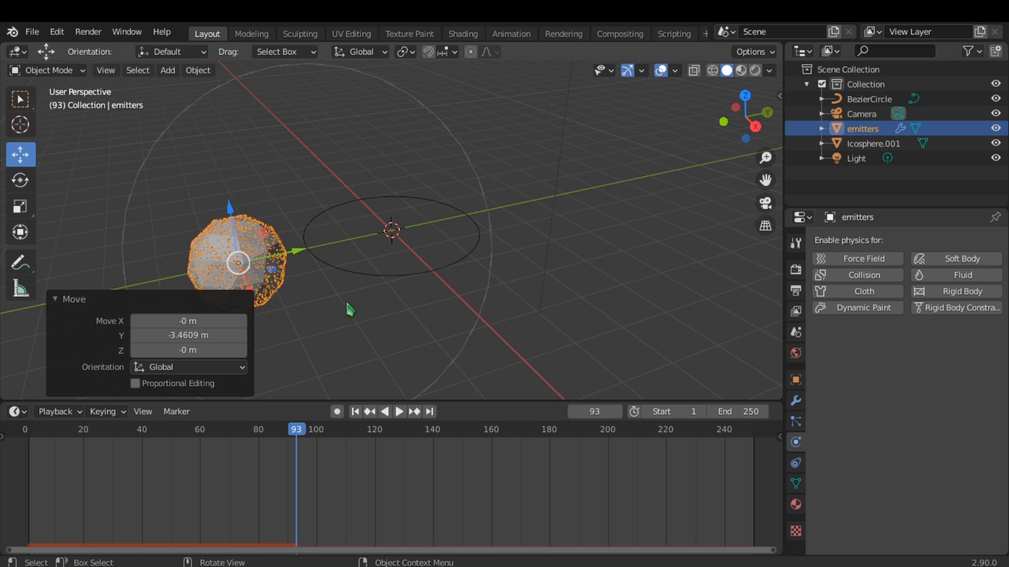
pyautogui.click(355, 412)
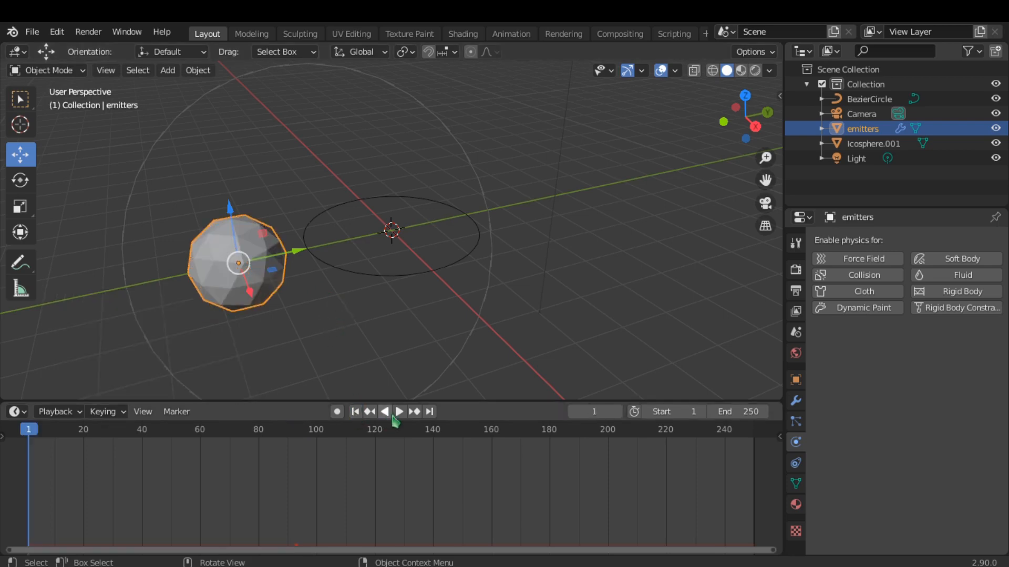
pyautogui.click(399, 411)
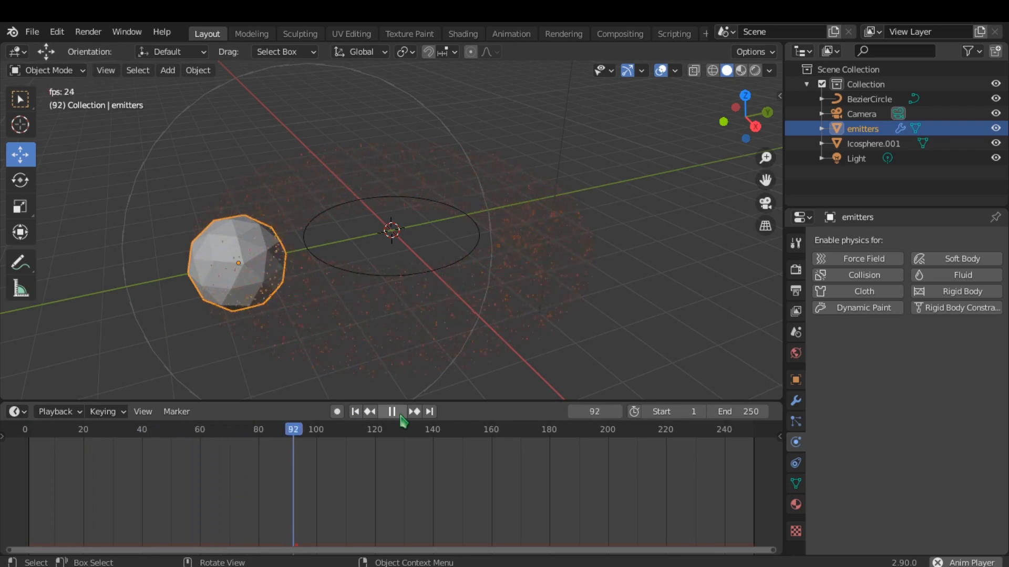
pyautogui.press('space')
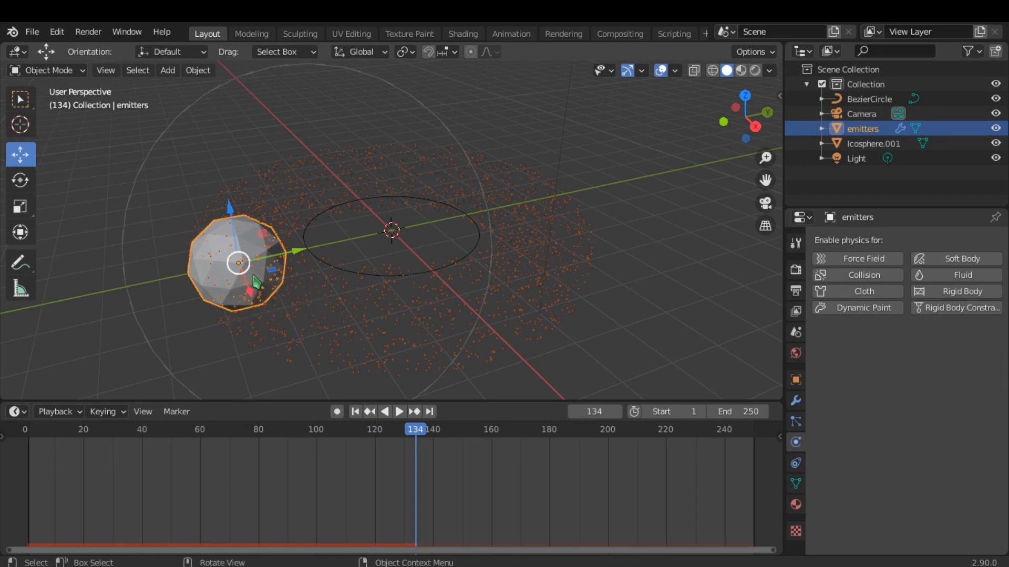
# Scale the emitter sphere down to less than half its size and replay the particle stream from the first frame
pyautogui.press('s')
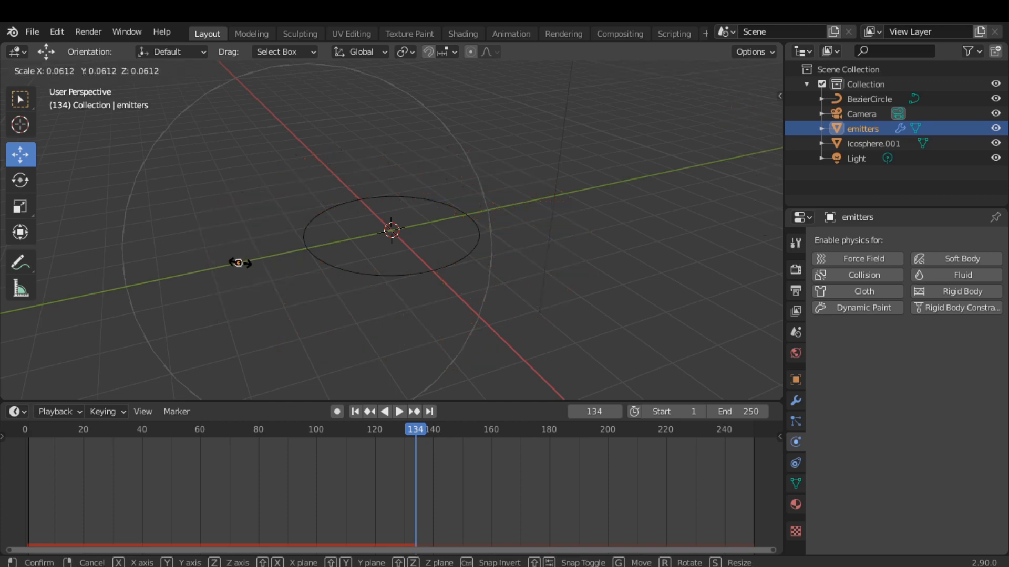
pyautogui.click(239, 264)
pyautogui.click(356, 411)
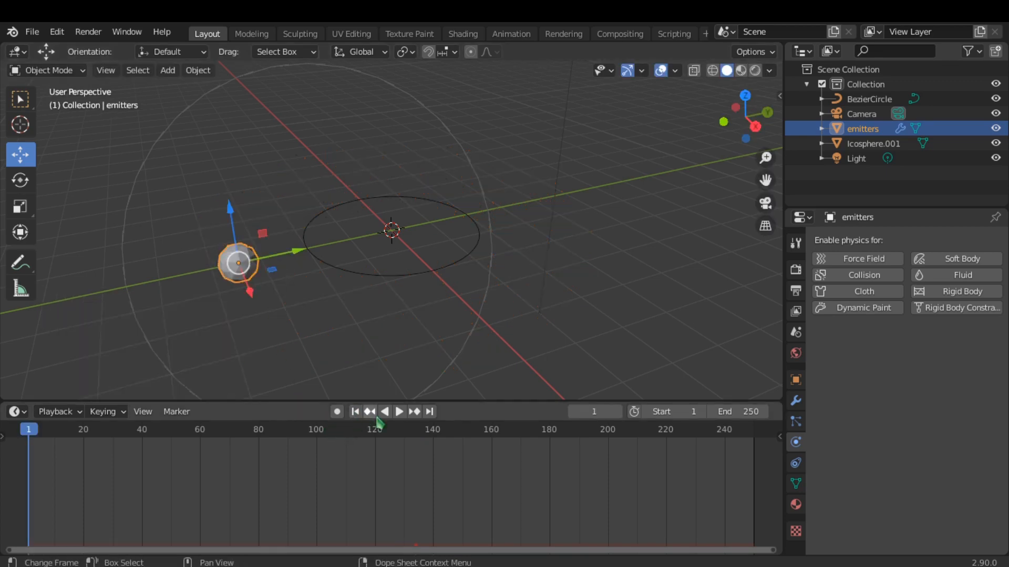
pyautogui.press('space')
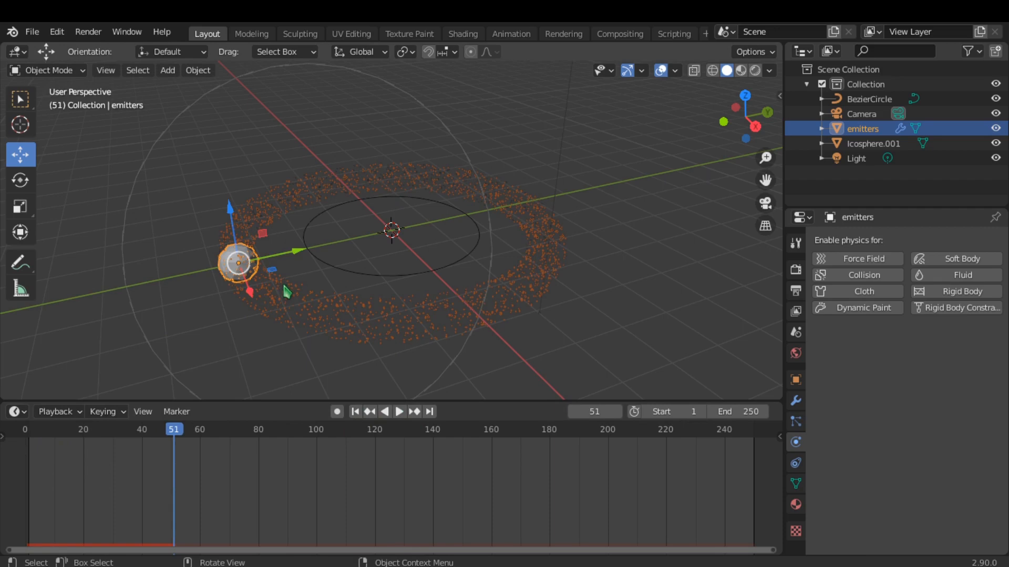
# Shrink the emitter in two more passes, the second by a factor of about 0.656, and replay the animation
pyautogui.press('s')
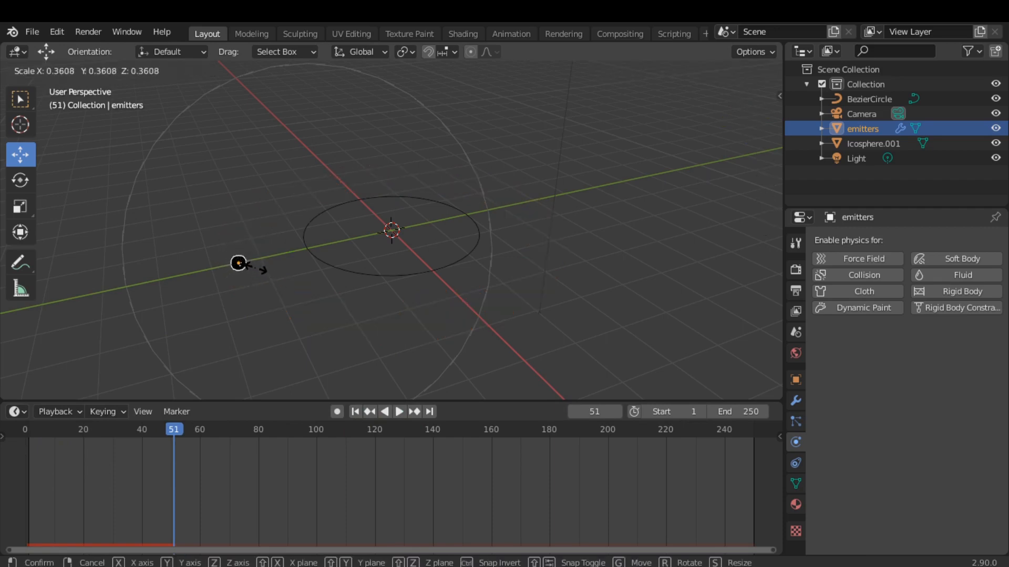
pyautogui.click(257, 269)
pyautogui.press('s')
pyautogui.click(257, 272)
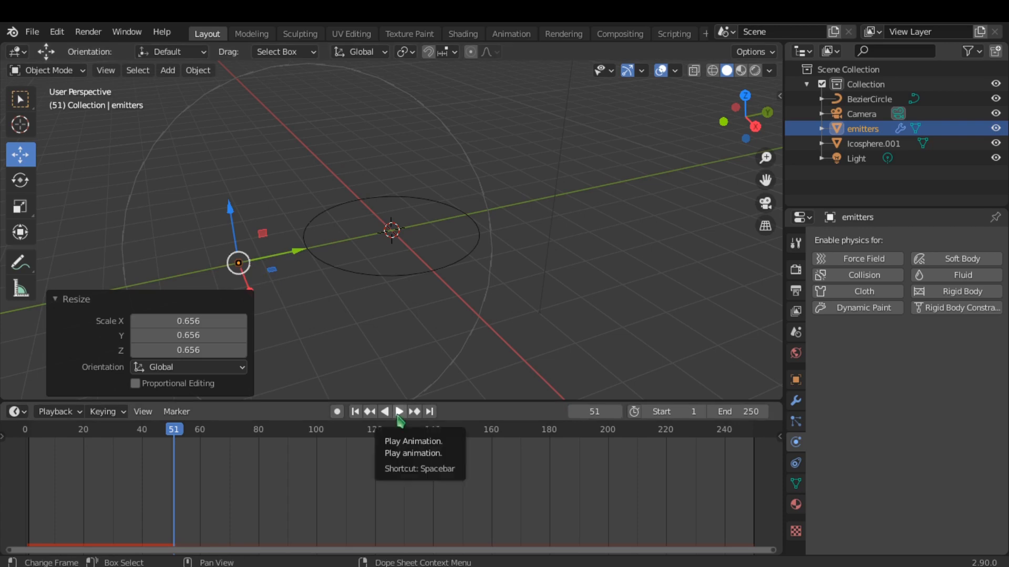
pyautogui.click(399, 412)
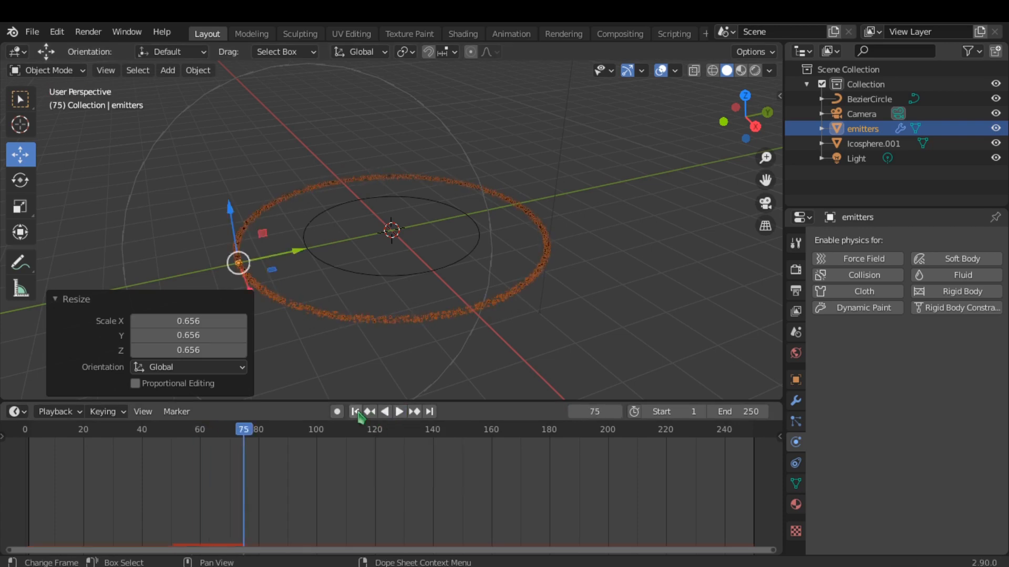
pyautogui.click(391, 412)
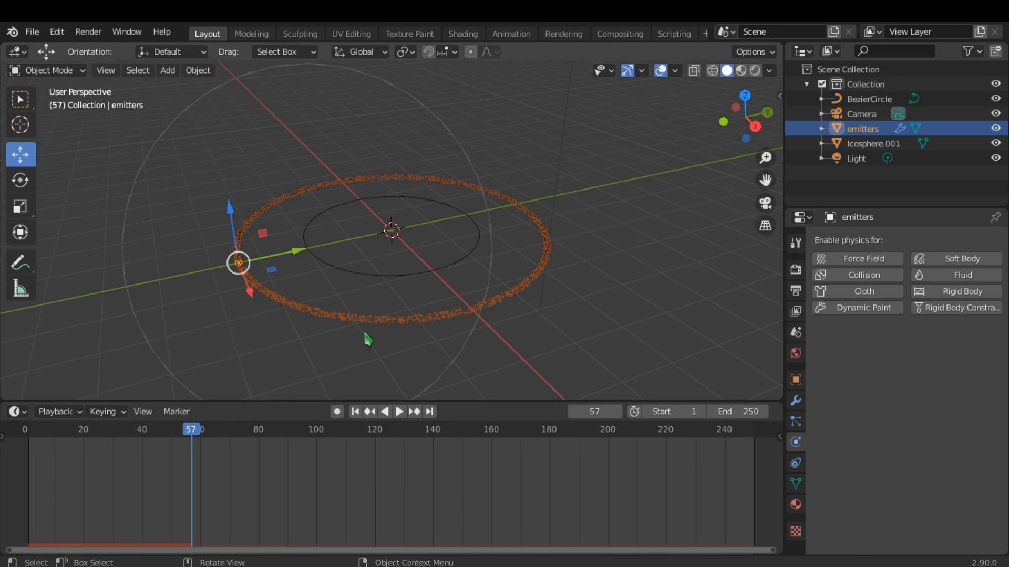
# Scale the emitter by a further factor of about 0.564 and replay the ring of particles from the first frame
pyautogui.press('s')
pyautogui.click(311, 309)
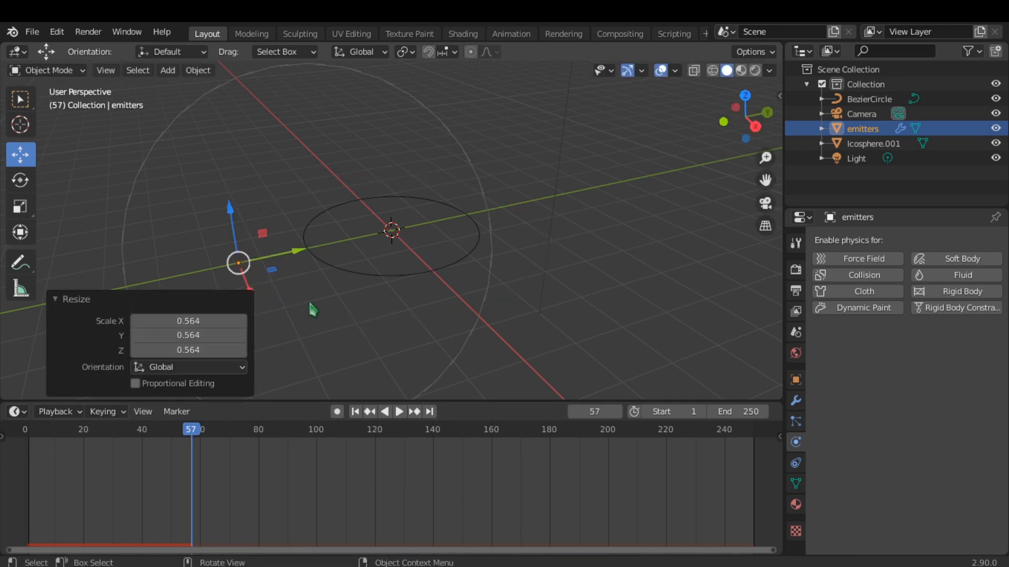
pyautogui.click(355, 411)
pyautogui.click(399, 412)
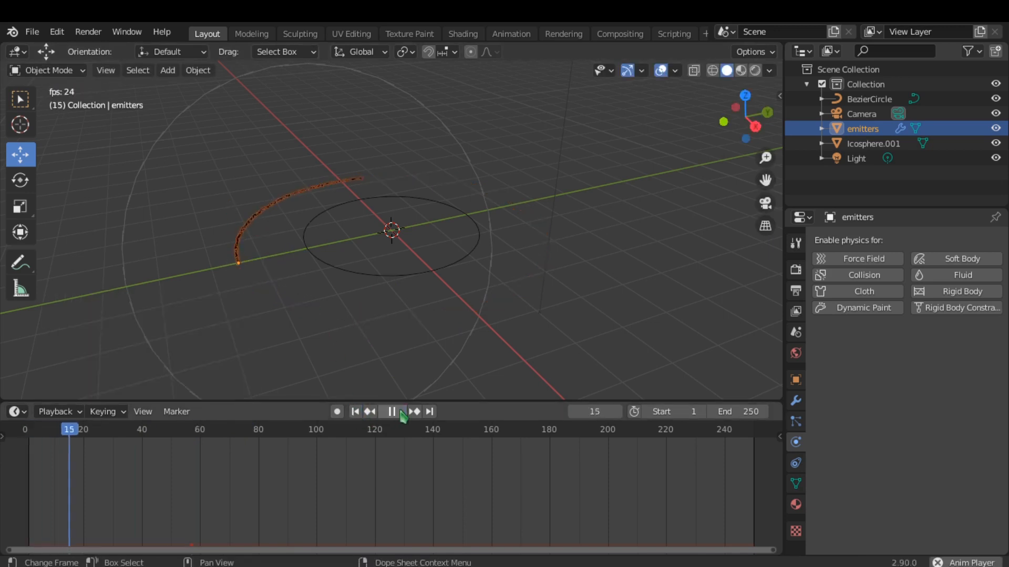
pyautogui.click(394, 411)
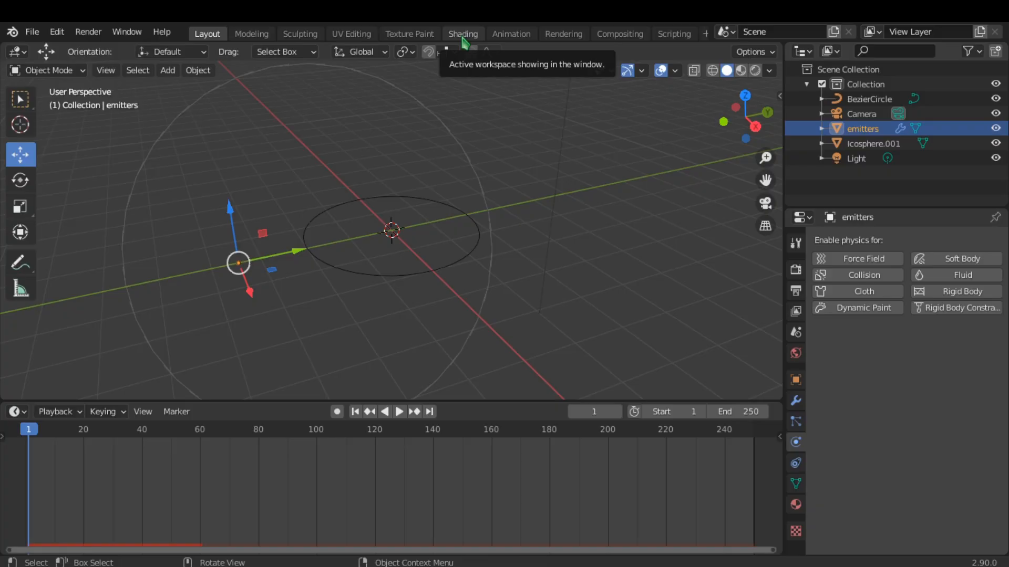
# Switch to the Shading workspace and create a new material for Icosphere.001
pyautogui.click(463, 34)
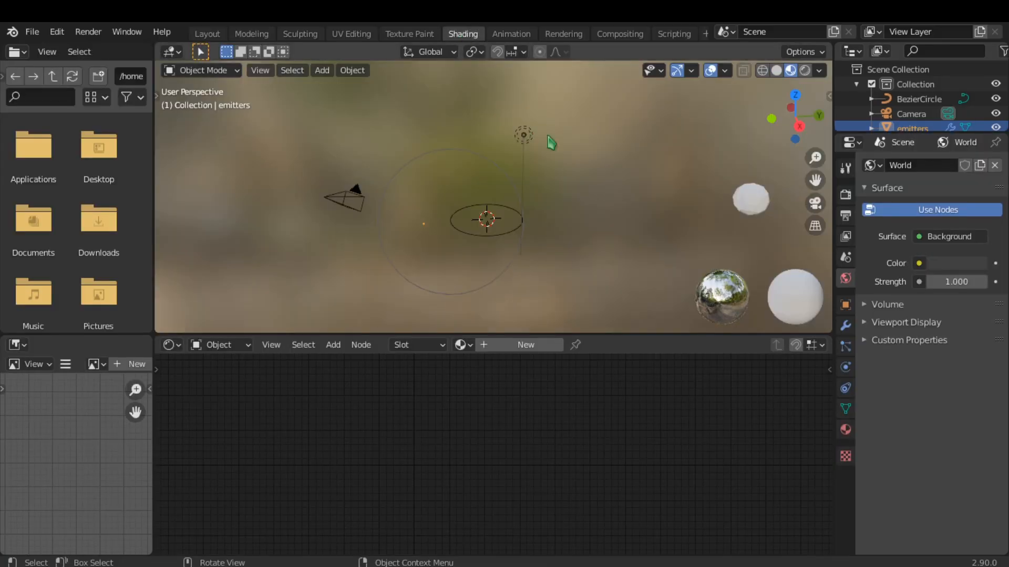
pyautogui.scroll(-2, 920, 128)
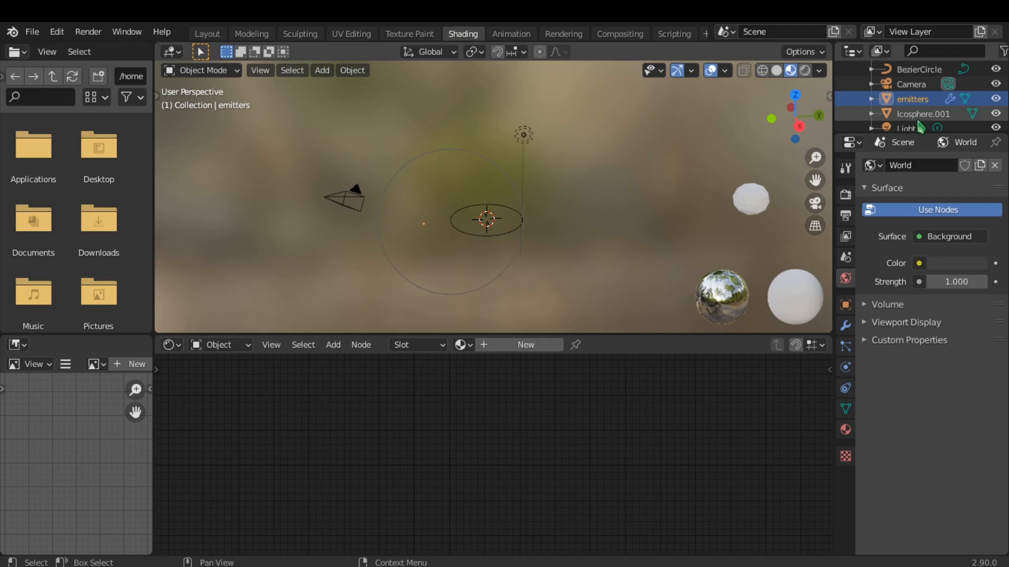
pyautogui.click(917, 120)
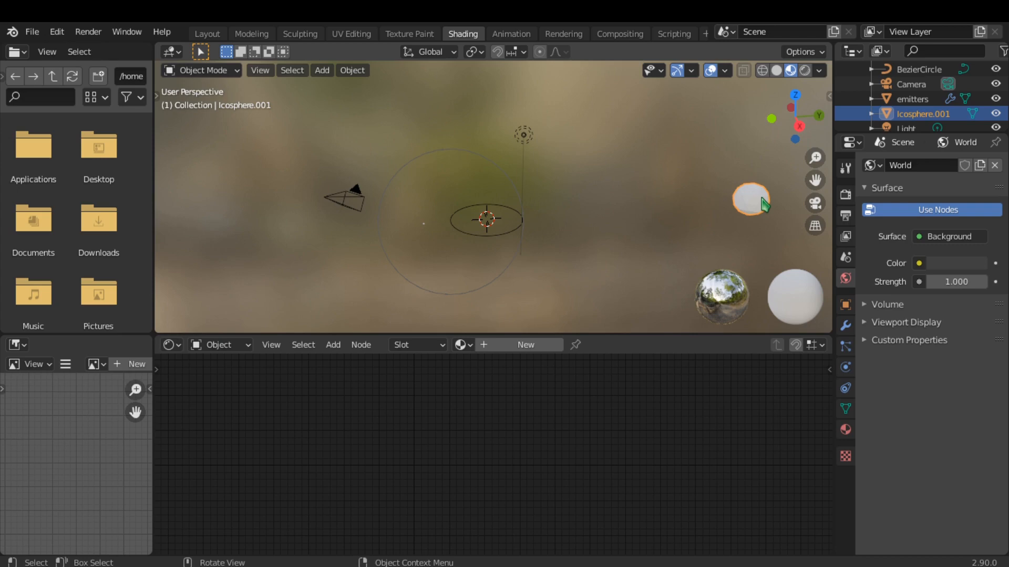
pyautogui.click(520, 347)
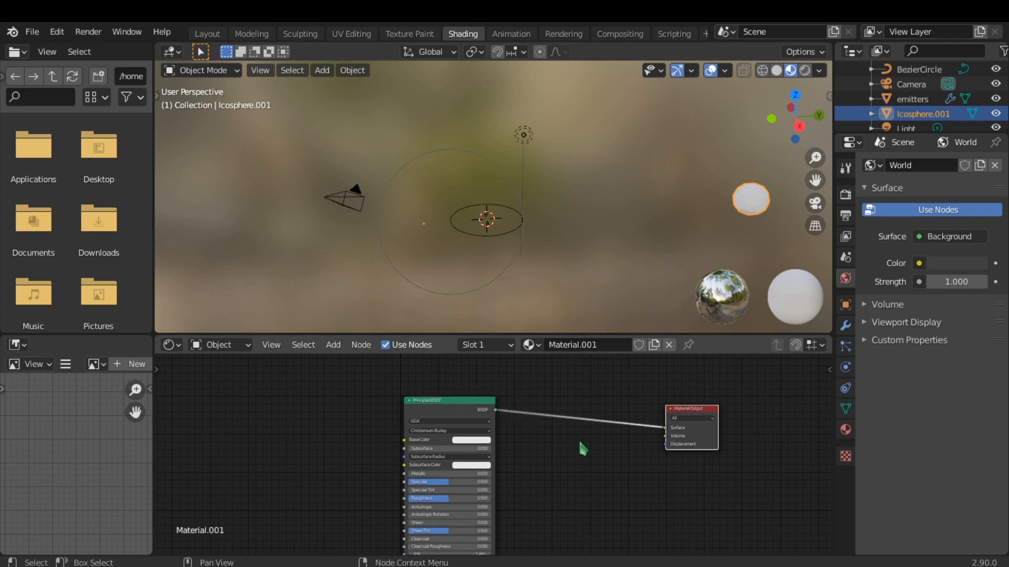
# Replace the material's Principled BSDF node with an Emission shader placed beside the Material Output
pyautogui.scroll(1, 531, 442)
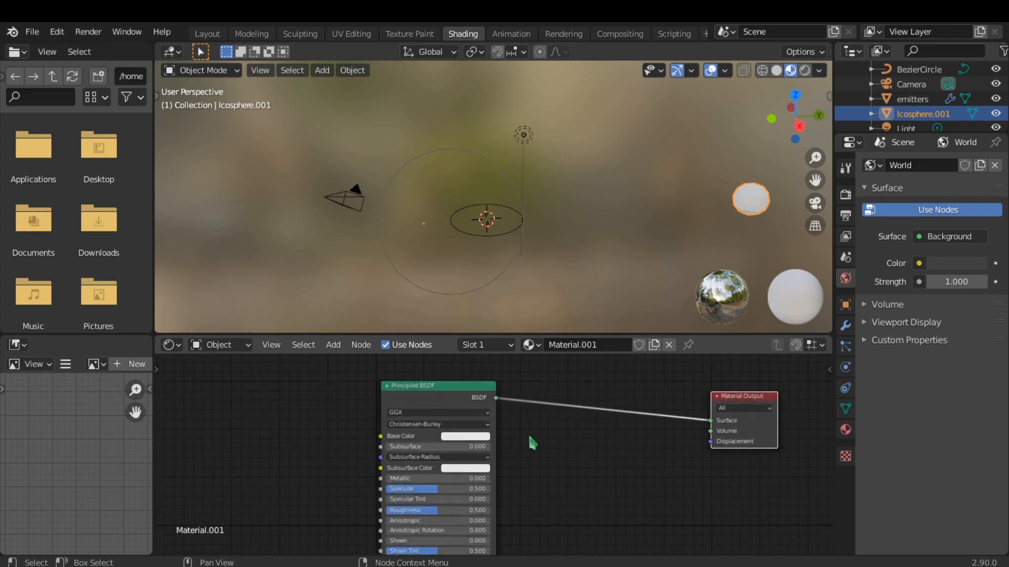
pyautogui.scroll(2, 377, 388)
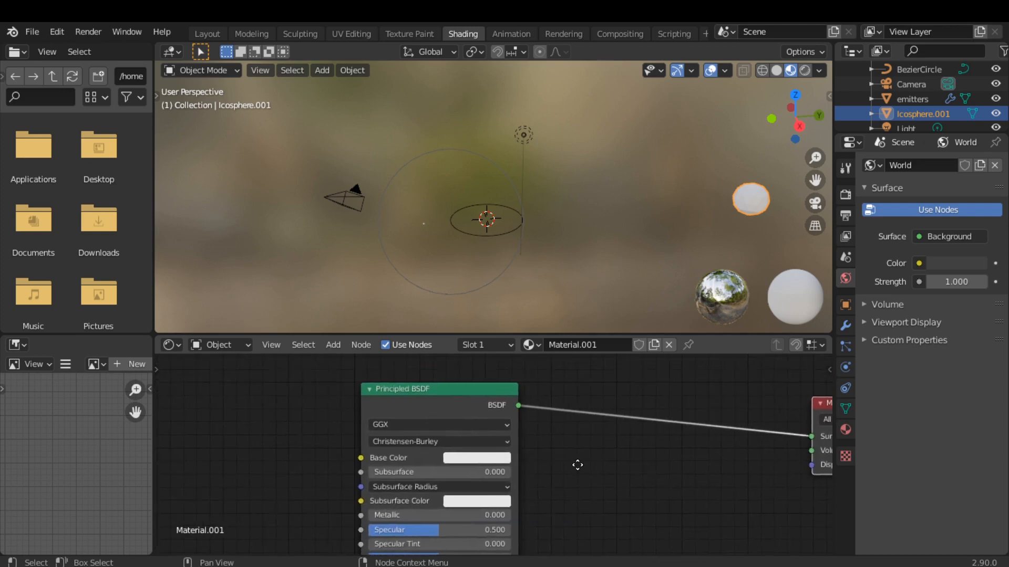
pyautogui.scroll(-3, 556, 441)
pyautogui.moveTo(555, 442); pyautogui.dragTo(561, 432, button='middle')
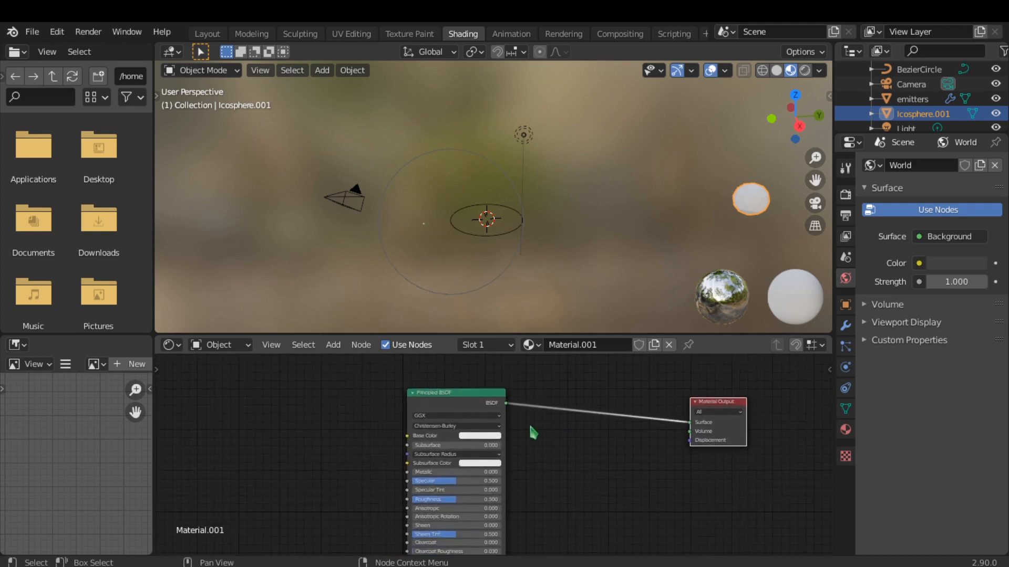
pyautogui.click(476, 398)
pyautogui.press('x')
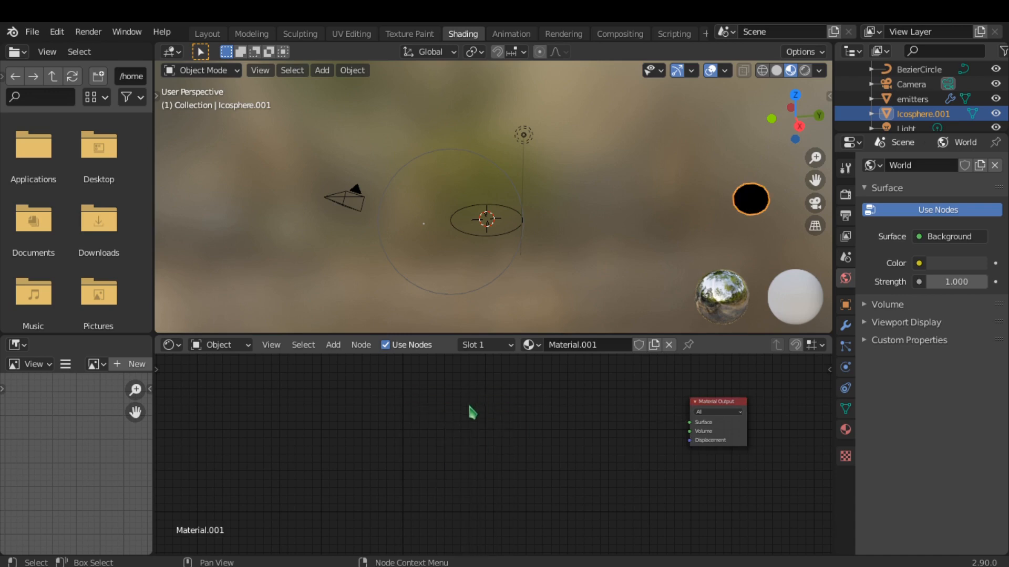
pyautogui.hotkey('shift', 'a')
pyautogui.moveTo(420, 436)
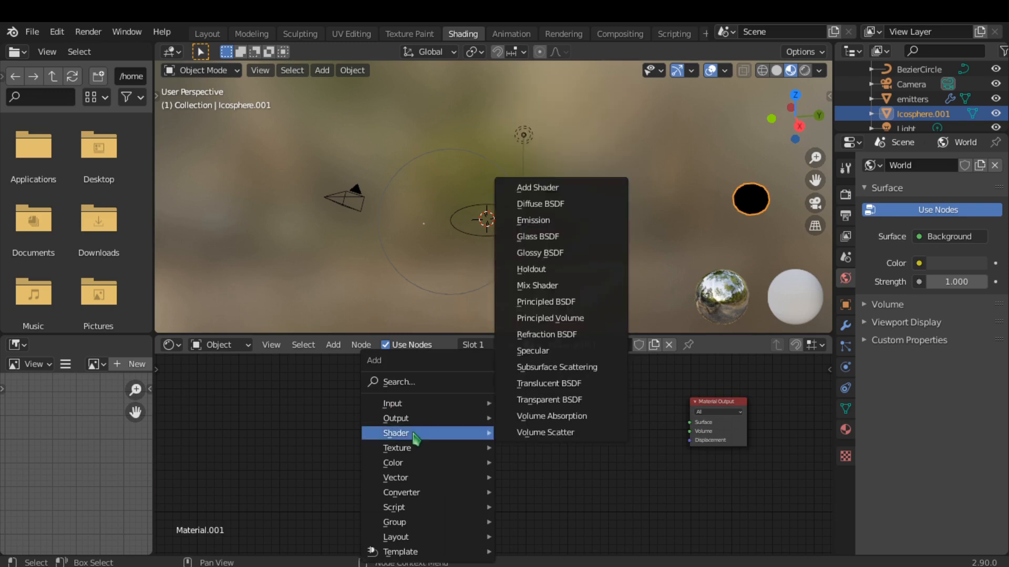
pyautogui.click(533, 220)
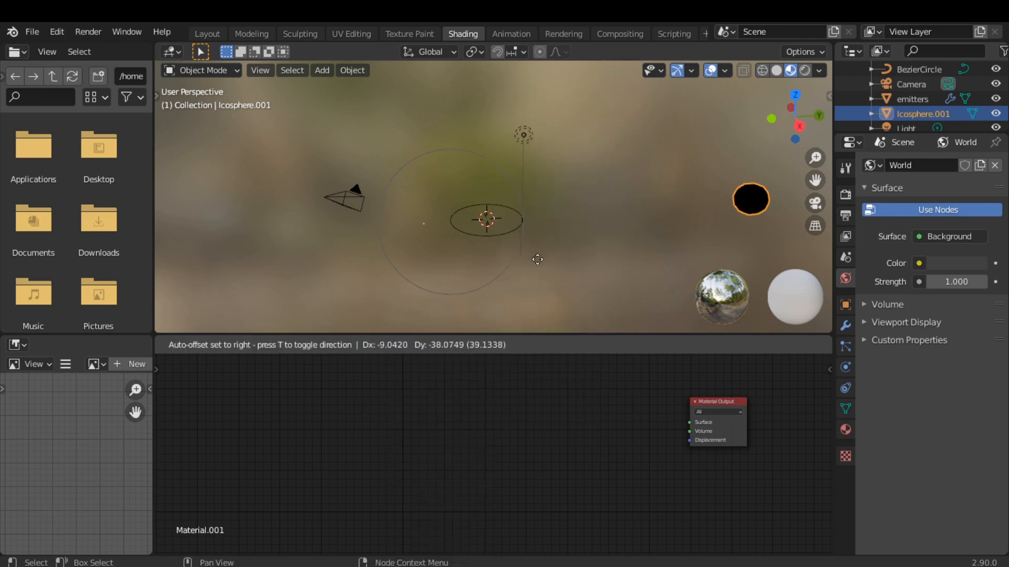
pyautogui.click(547, 412)
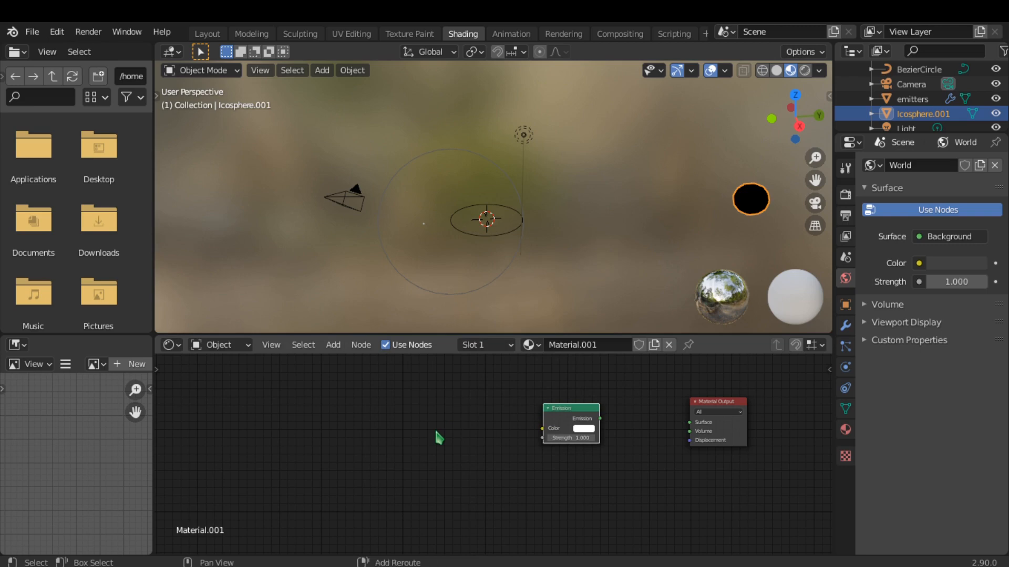
# Add an Object Info node to the material, placed in front of the Emission node
pyautogui.hotkey('shift', 'a')
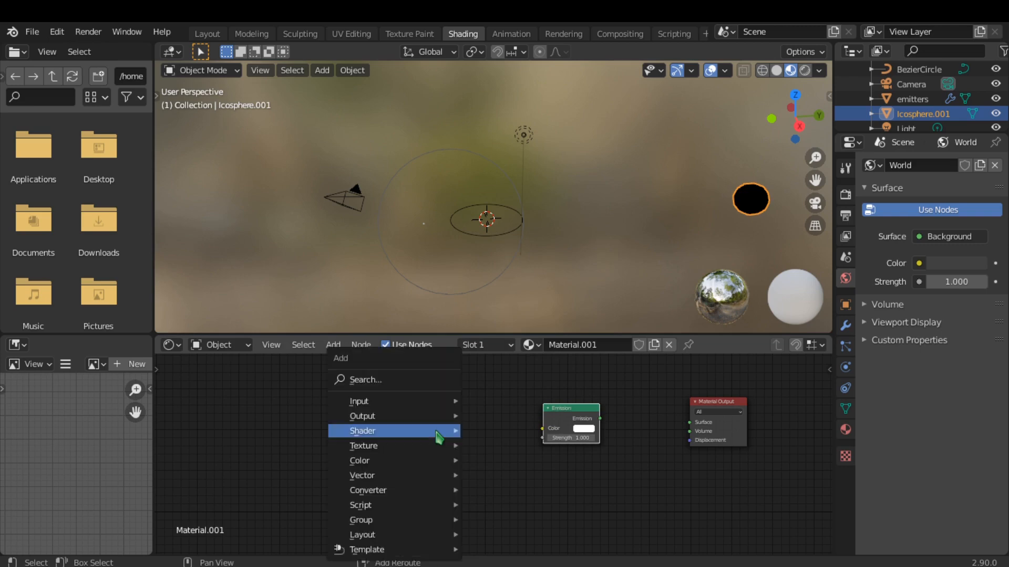
pyautogui.click(379, 378)
pyautogui.write('ob')
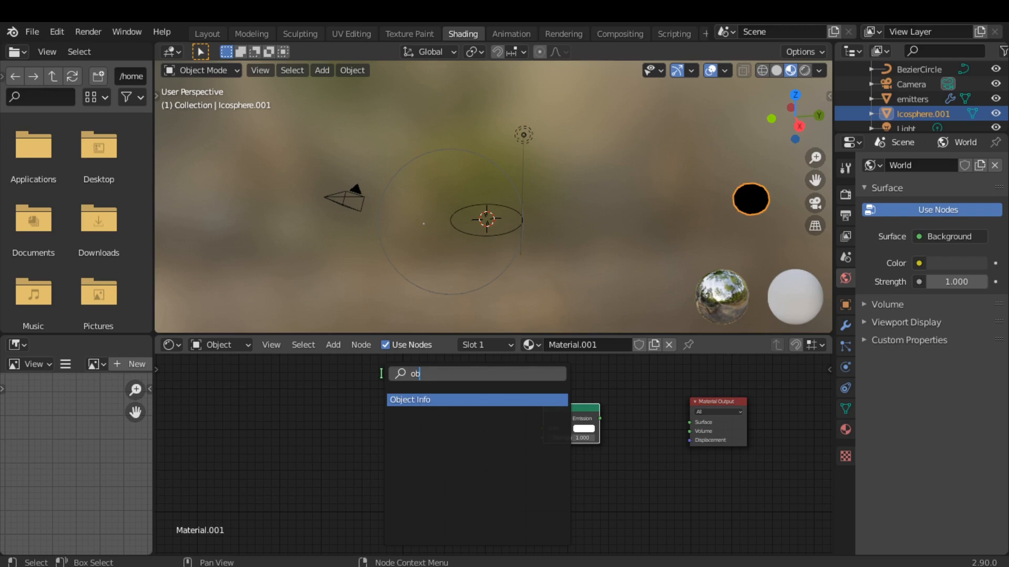
pyautogui.click(408, 400)
pyautogui.click(420, 415)
# Link Object Info's Location to the Emission Color, and the Emission output to the Material Output's Surface
pyautogui.scroll(3, 422, 428)
pyautogui.moveTo(422, 429); pyautogui.dragTo(357, 439, button='middle')
pyautogui.moveTo(295, 412); pyautogui.dragTo(423, 440)
pyautogui.moveTo(501, 426); pyautogui.dragTo(629, 435)
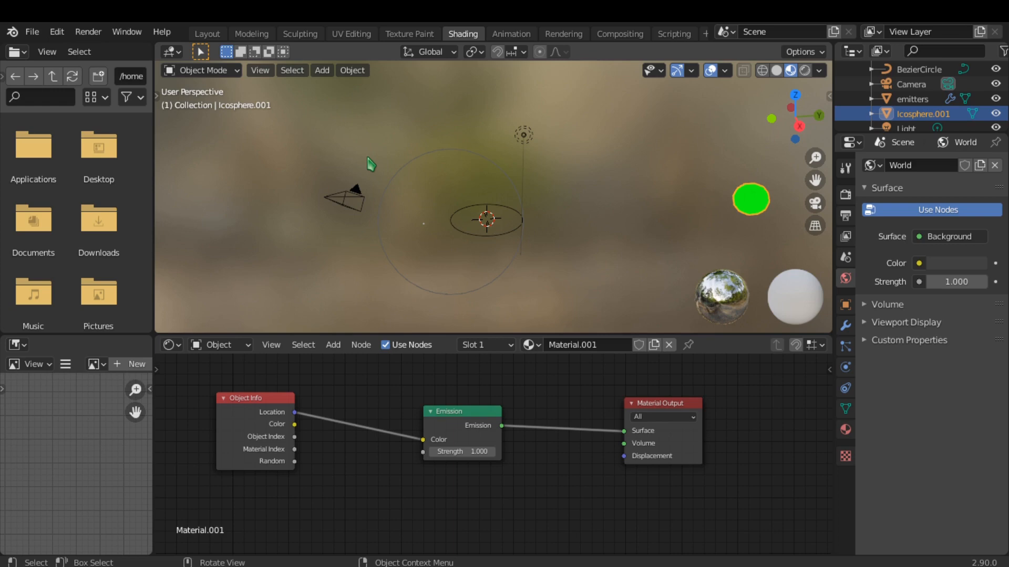
# Play the particle animation in the Layout workspace until the ring is complete
pyautogui.click(207, 34)
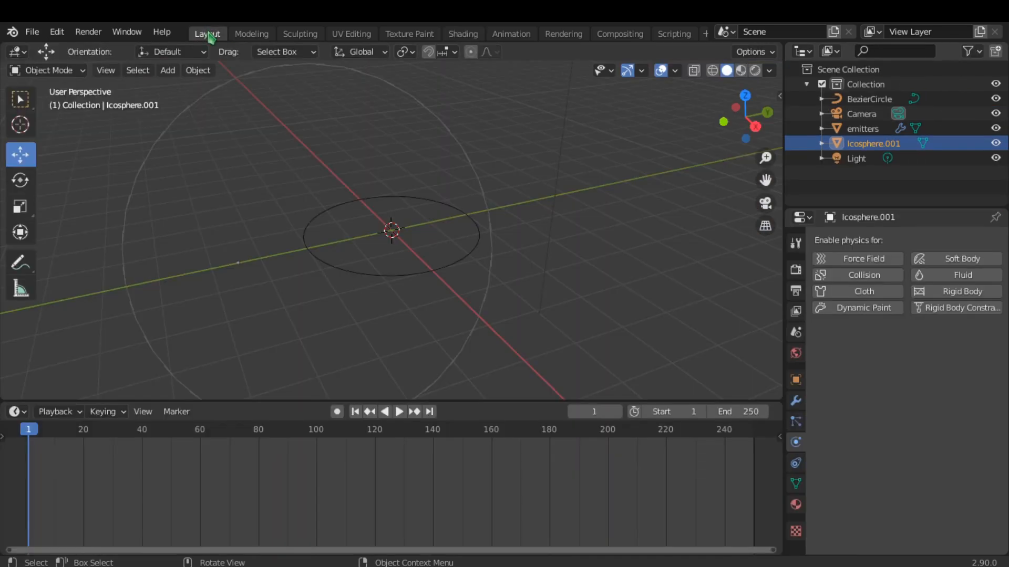
pyautogui.click(399, 412)
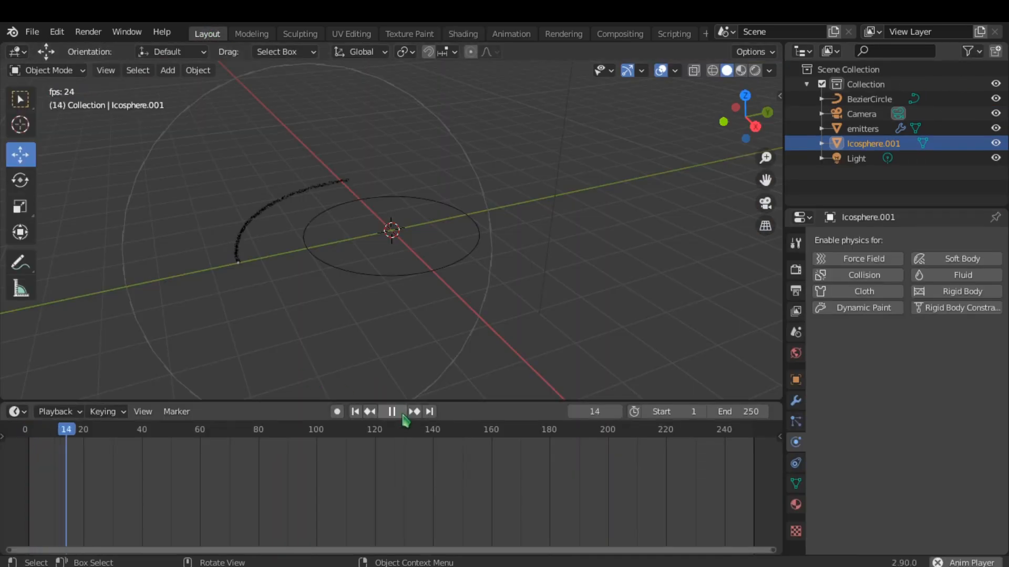
pyautogui.press('space')
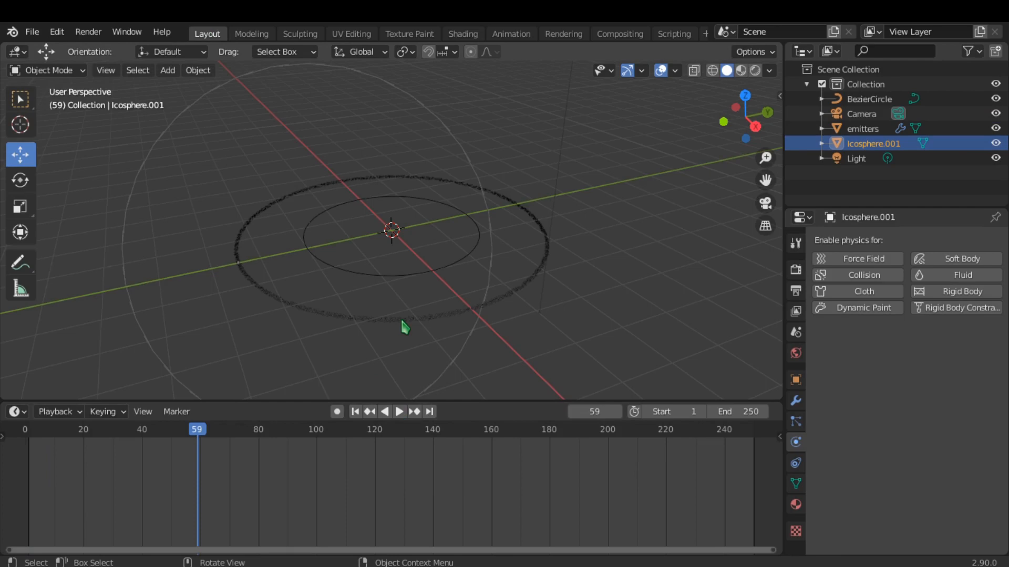
# Switch the Layout viewport to rendered shading and replay the particle ring from the first frame
pyautogui.click(754, 71)
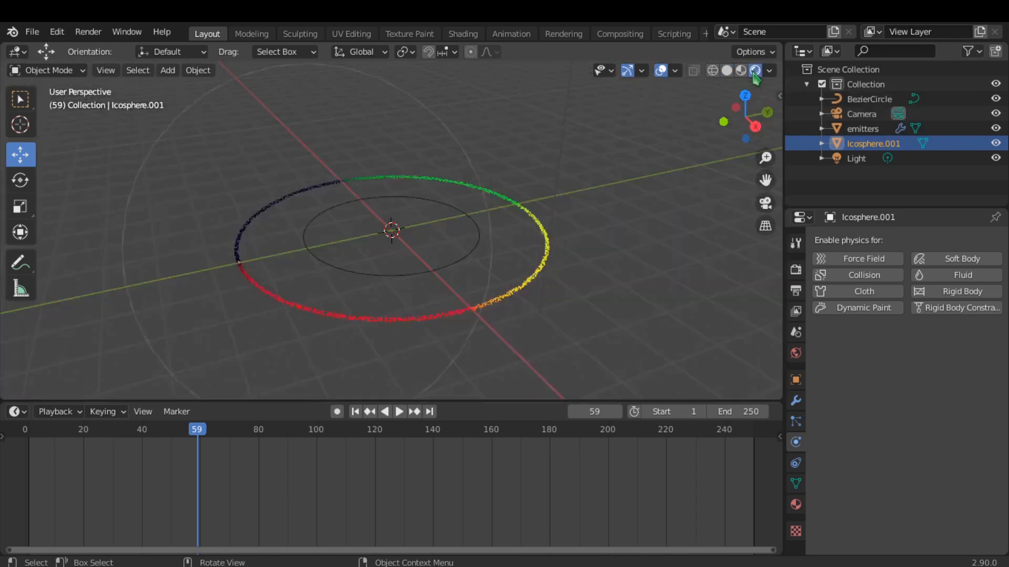
pyautogui.moveTo(569, 296); pyautogui.dragTo(546, 267, button='middle')
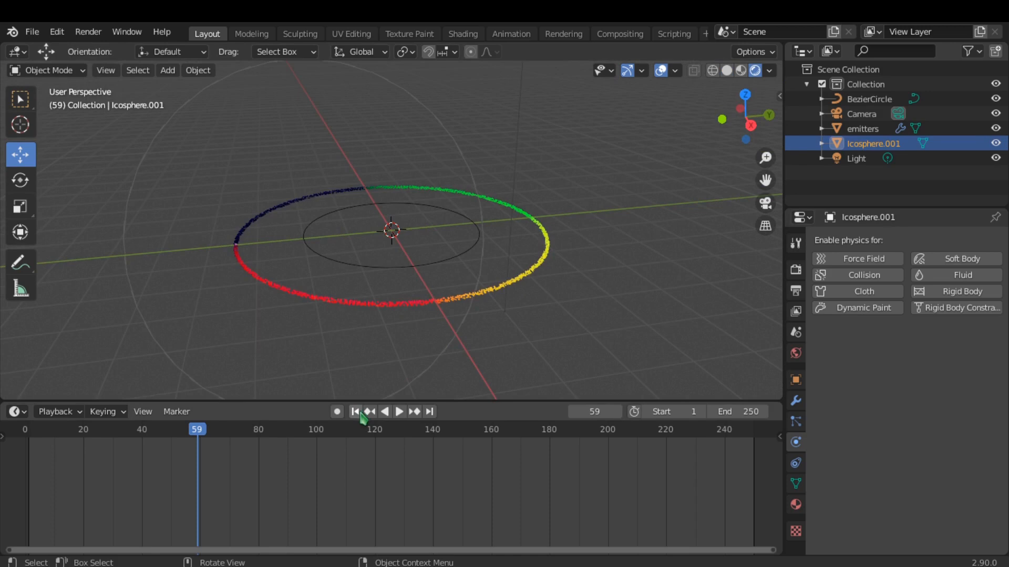
pyautogui.click(357, 412)
pyautogui.click(399, 412)
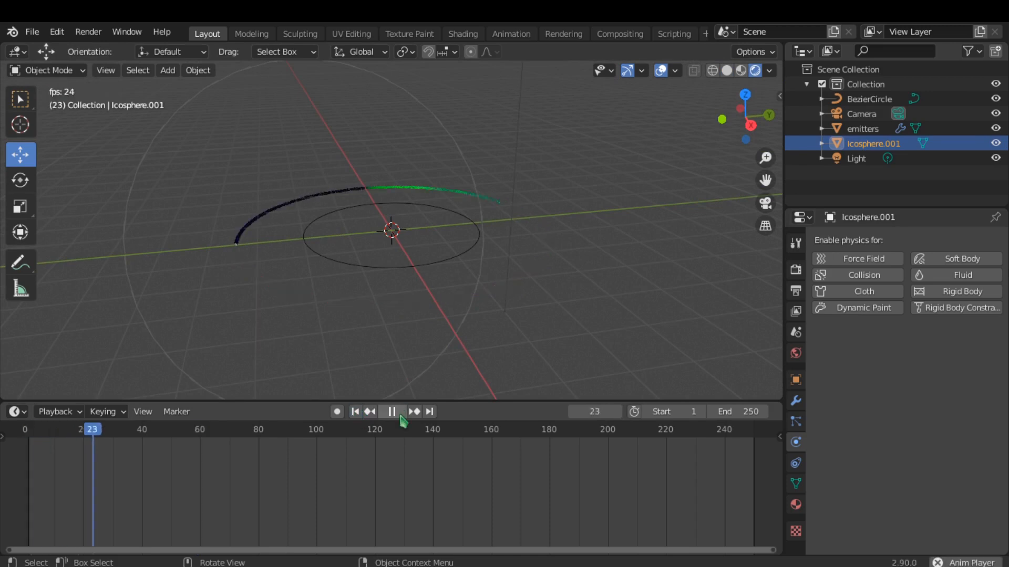
pyautogui.click(392, 412)
pyautogui.moveTo(523, 237); pyautogui.dragTo(506, 207, button='middle')
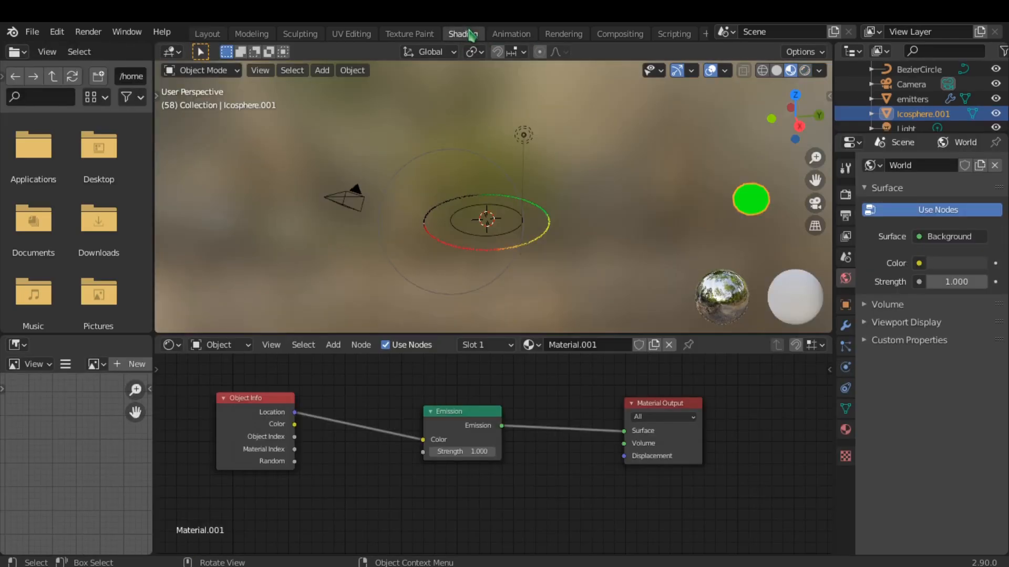
# Set the Emission node's Strength to 10 in the Shading workspace and inspect the ring up close
pyautogui.click(463, 34)
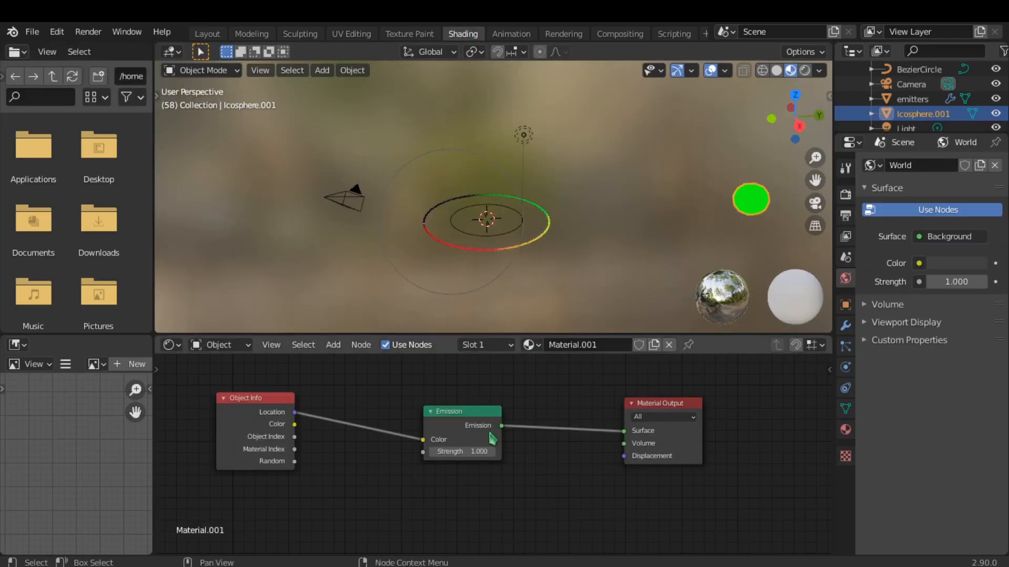
pyautogui.scroll(3, 492, 439)
pyautogui.moveTo(417, 395); pyautogui.dragTo(426, 386)
pyautogui.click(456, 461)
pyautogui.write('10')
pyautogui.press('Return')
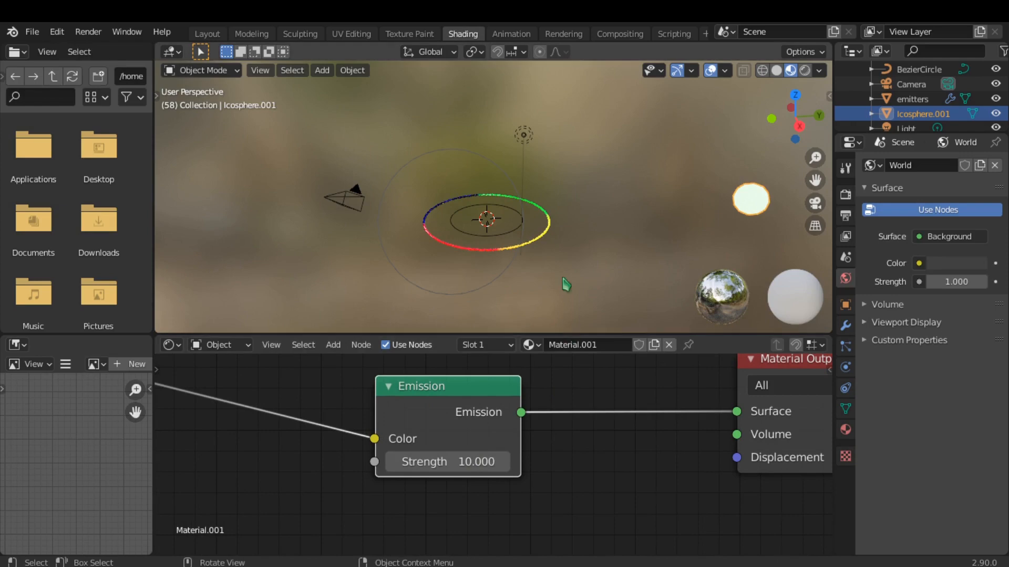
pyautogui.scroll(5, 550, 244)
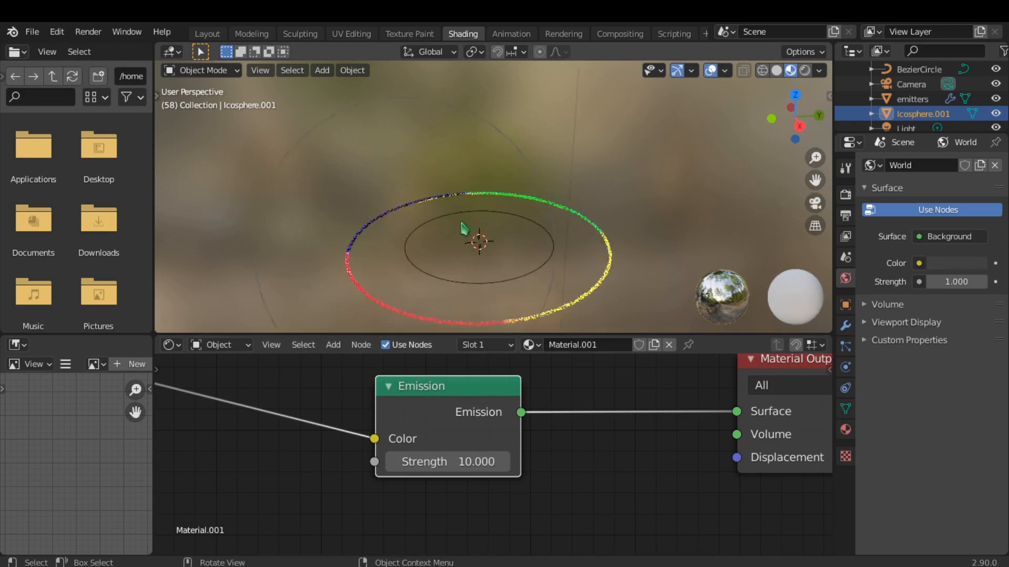
pyautogui.scroll(-2, 578, 228)
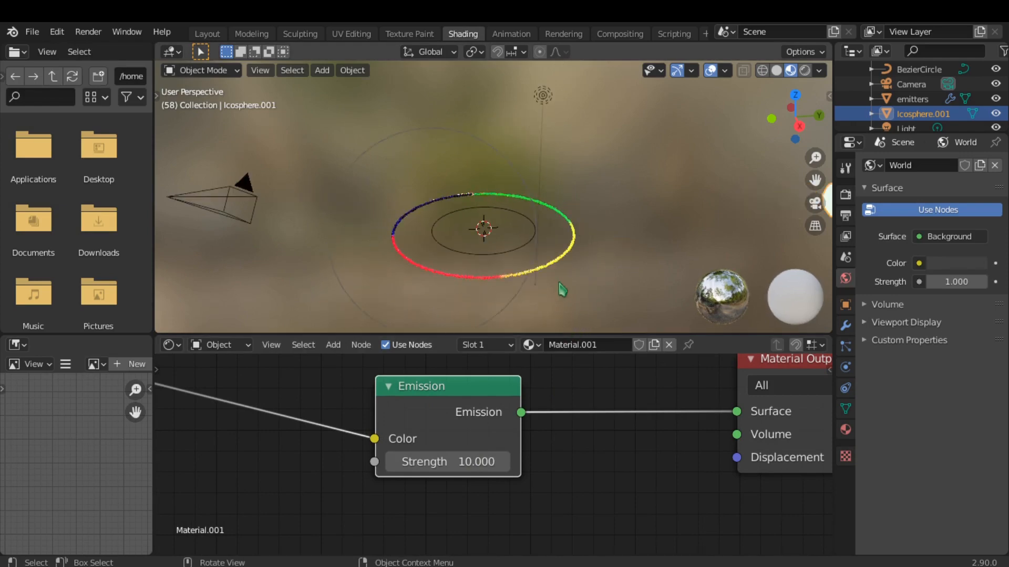
# Replay the particle ring from the first frame in the Layout workspace to check the emission brightness
pyautogui.click(202, 34)
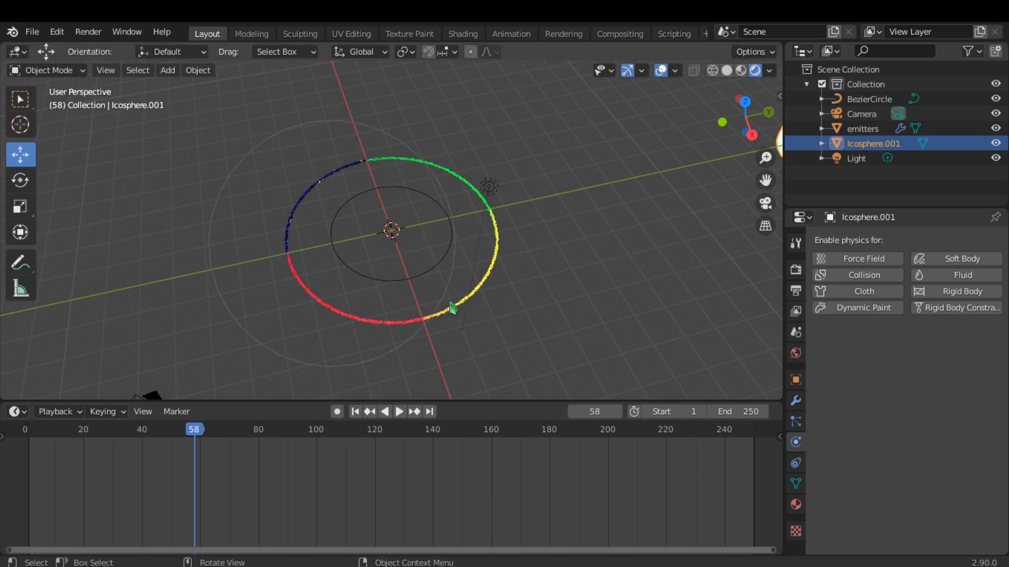
pyautogui.click(355, 411)
pyautogui.click(399, 411)
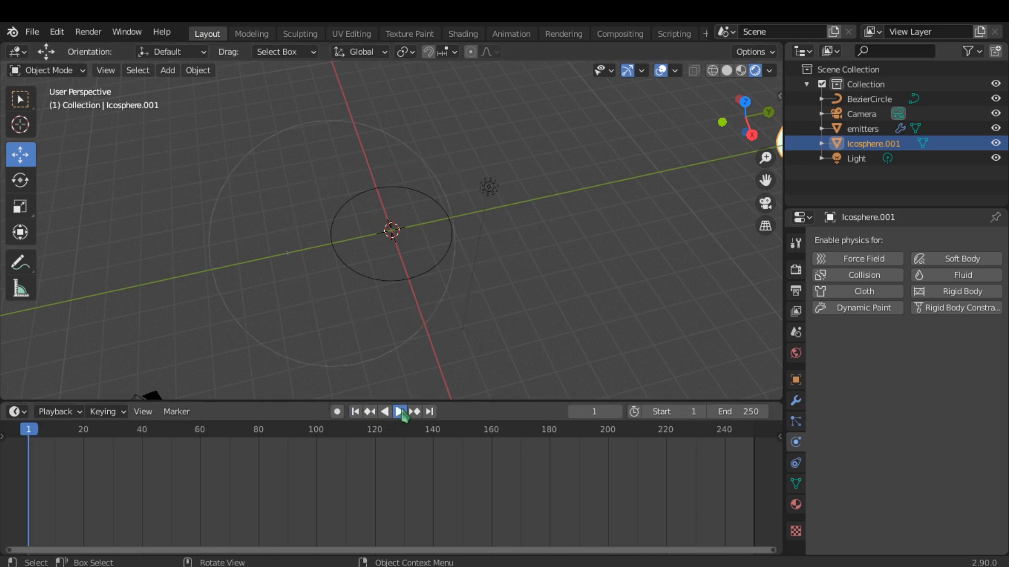
pyautogui.click(400, 411)
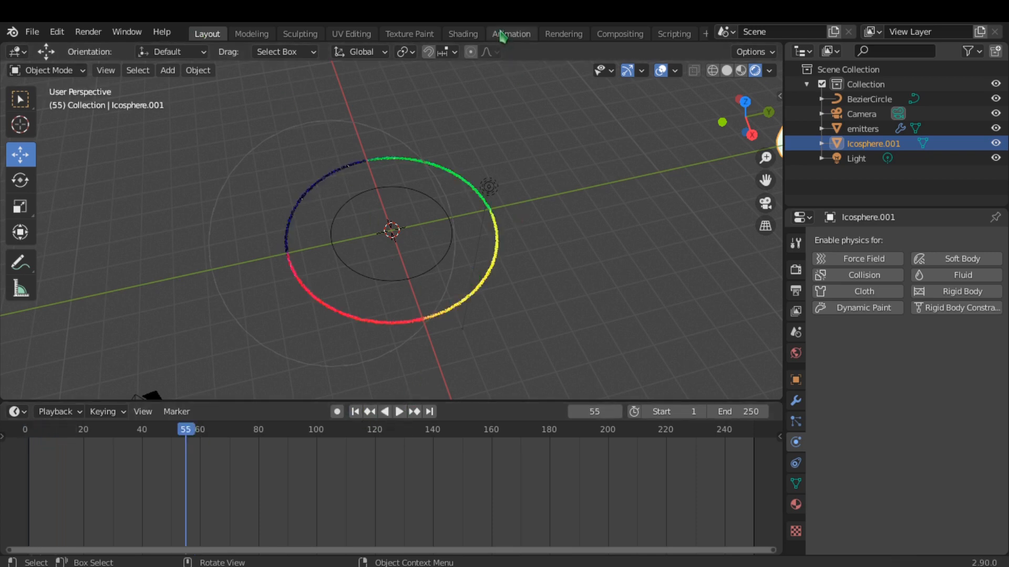
# Set the Emission node's Strength to 5 in the Shading workspace
pyautogui.click(463, 34)
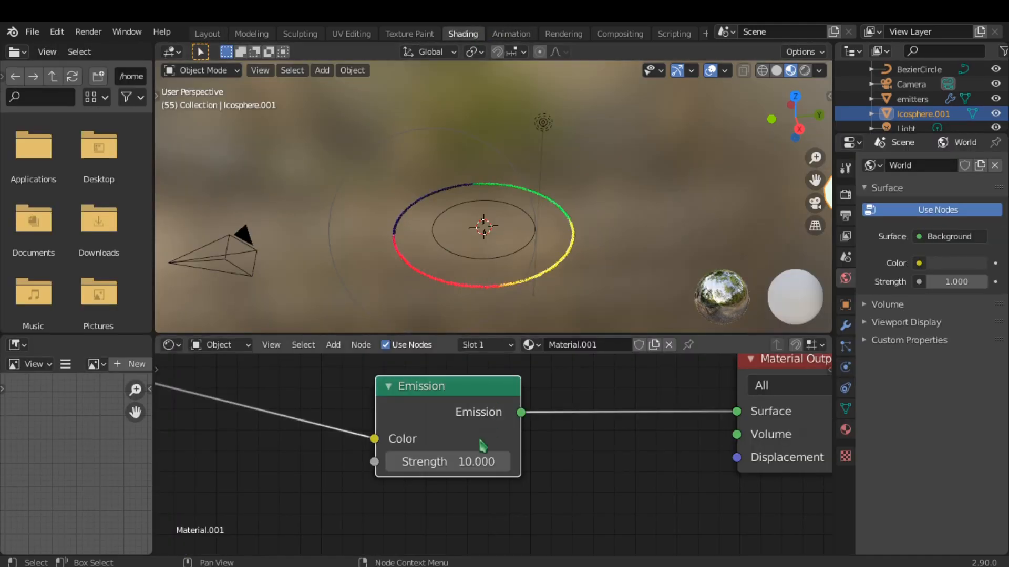
pyautogui.click(465, 461)
pyautogui.write('5')
pyautogui.press('Return')
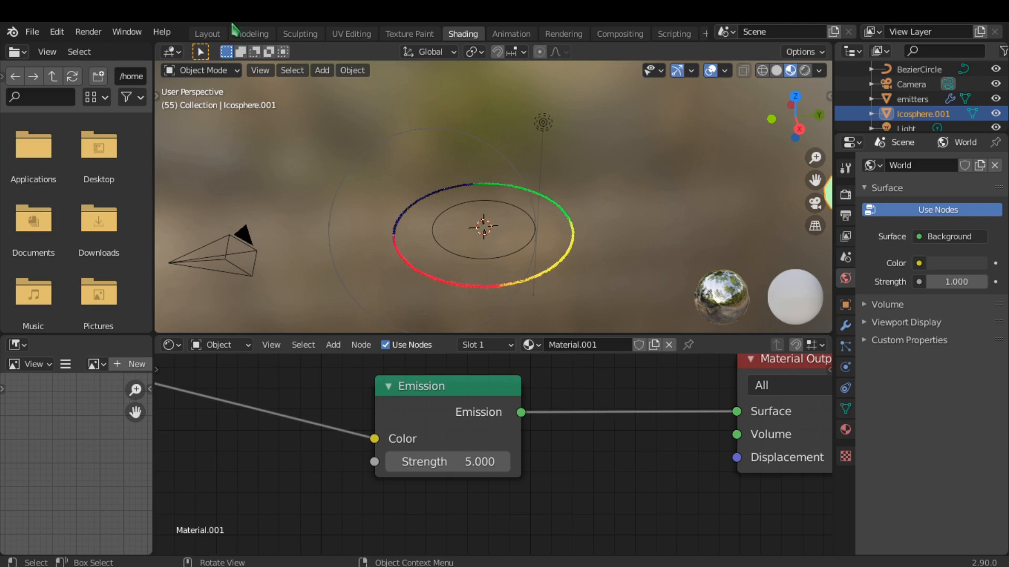
# Return to the Layout workspace and replay the particle animation with the reduced emission strength
pyautogui.click(208, 34)
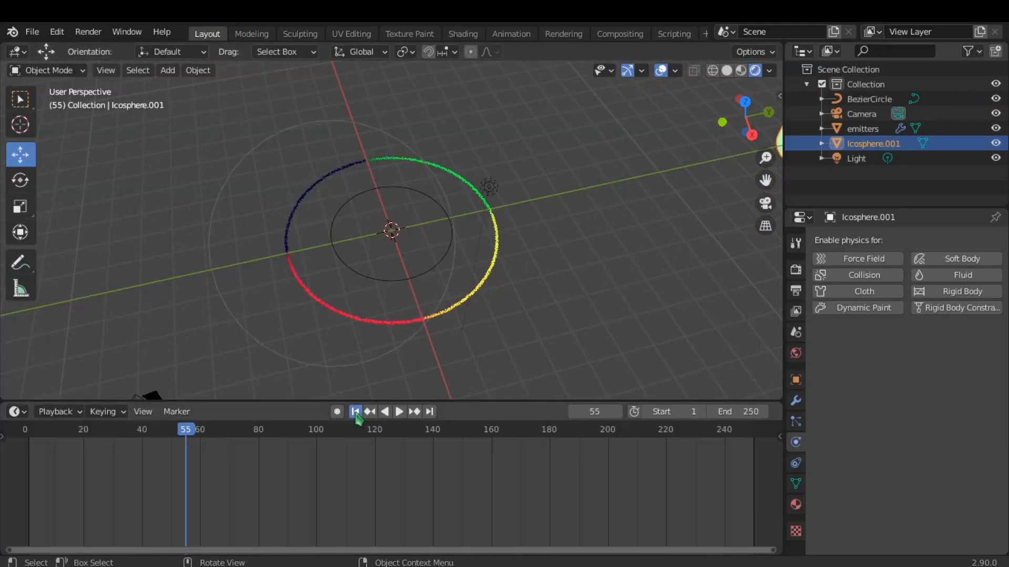
pyautogui.click(355, 411)
pyautogui.click(399, 411)
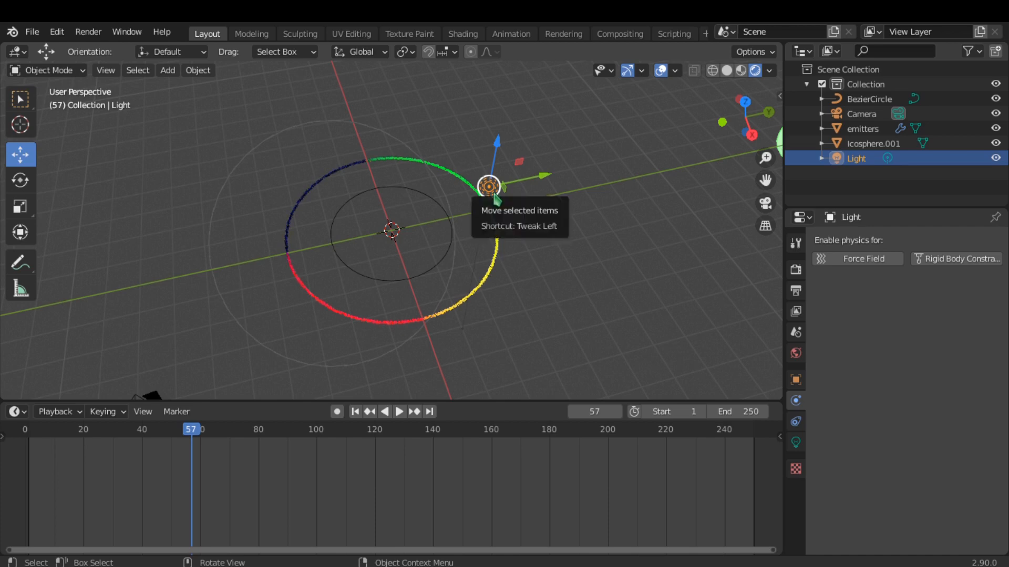
# Delete the scene's Light and darken the World background color to black
pyautogui.hotkey('alt', 'a')
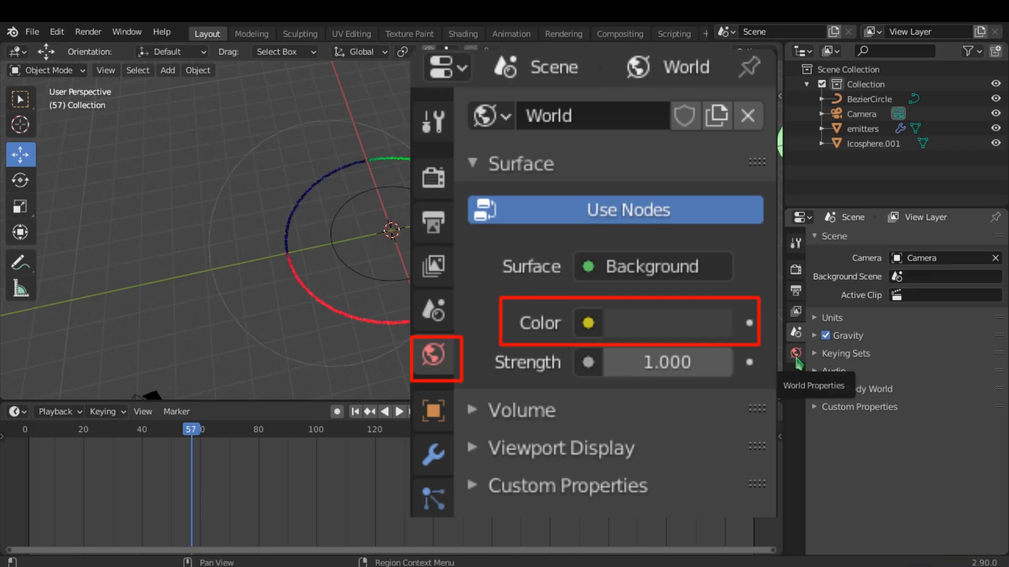
pyautogui.click(795, 353)
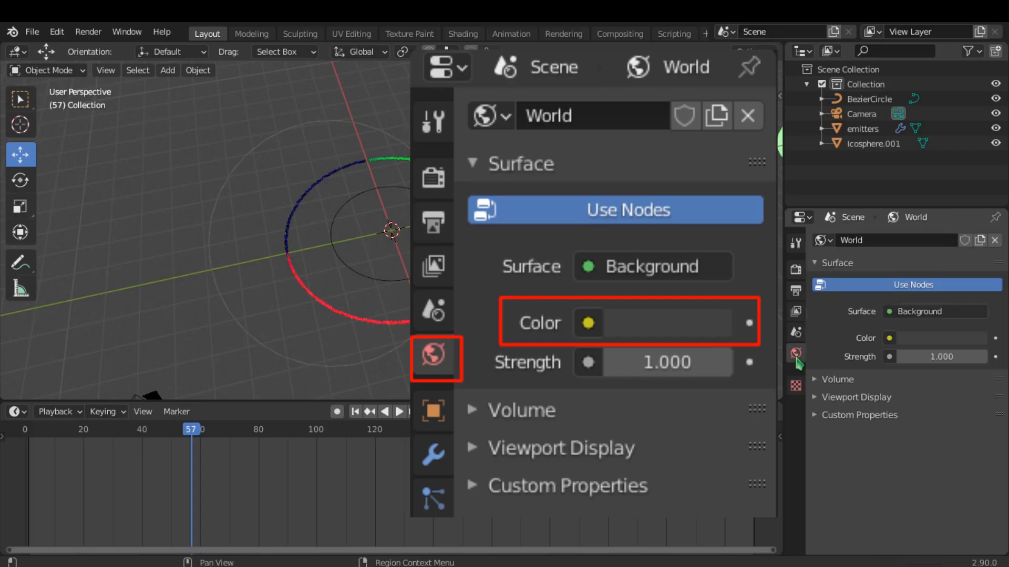
pyautogui.click(915, 339)
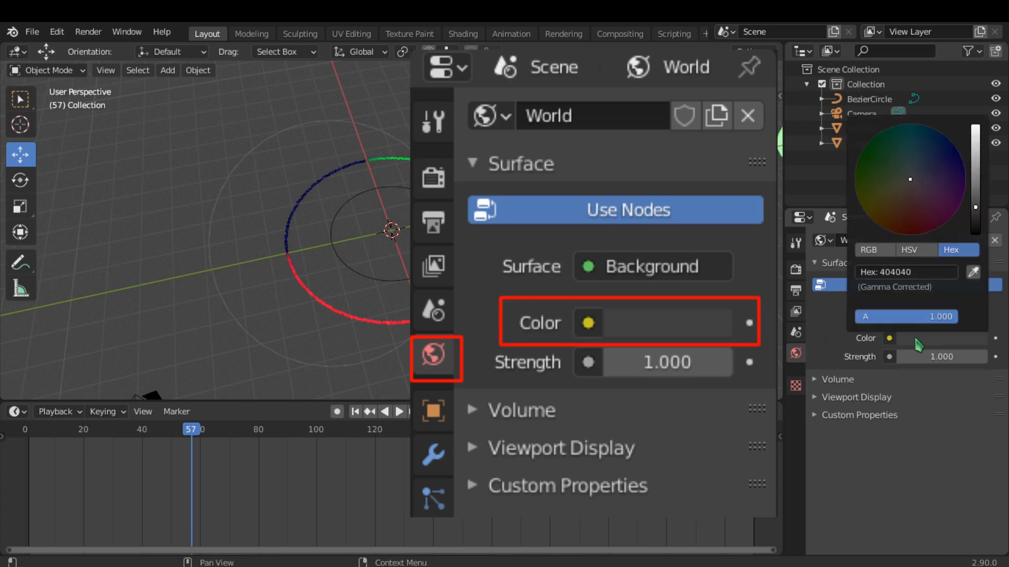
pyautogui.moveTo(977, 214); pyautogui.dragTo(976, 232)
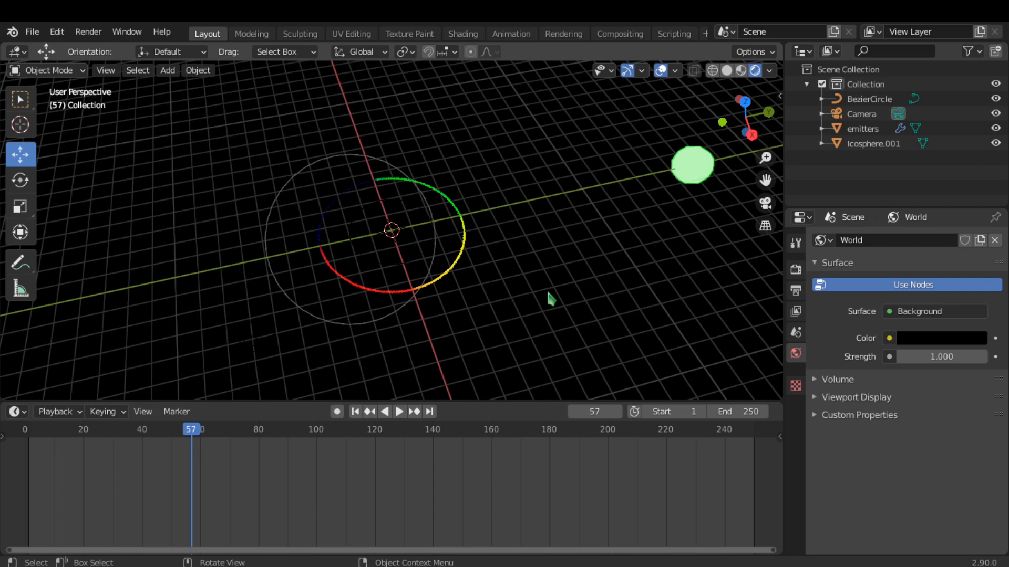
# View the ring from the top and align the camera to that view
pyautogui.press('KP_7')
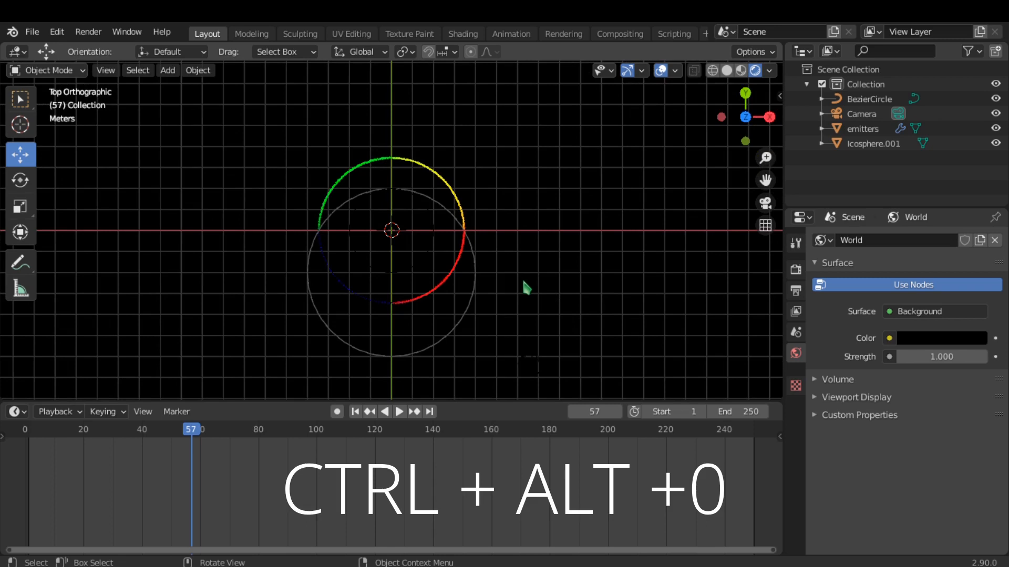
pyautogui.press('ctrl+alt+KP_0')
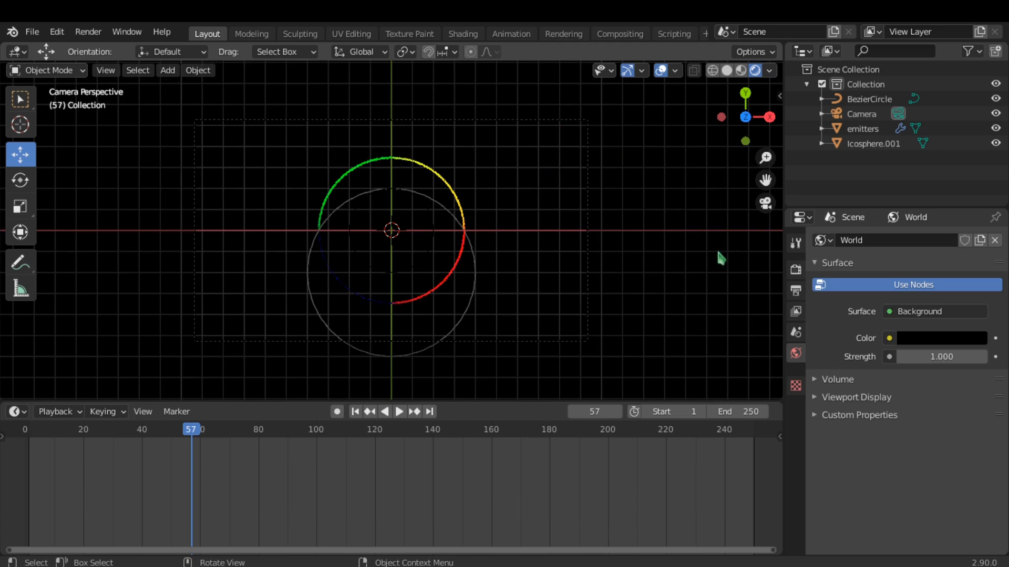
# Lock the camera to the view and move it slightly closer to the particle ring
pyautogui.press('n')
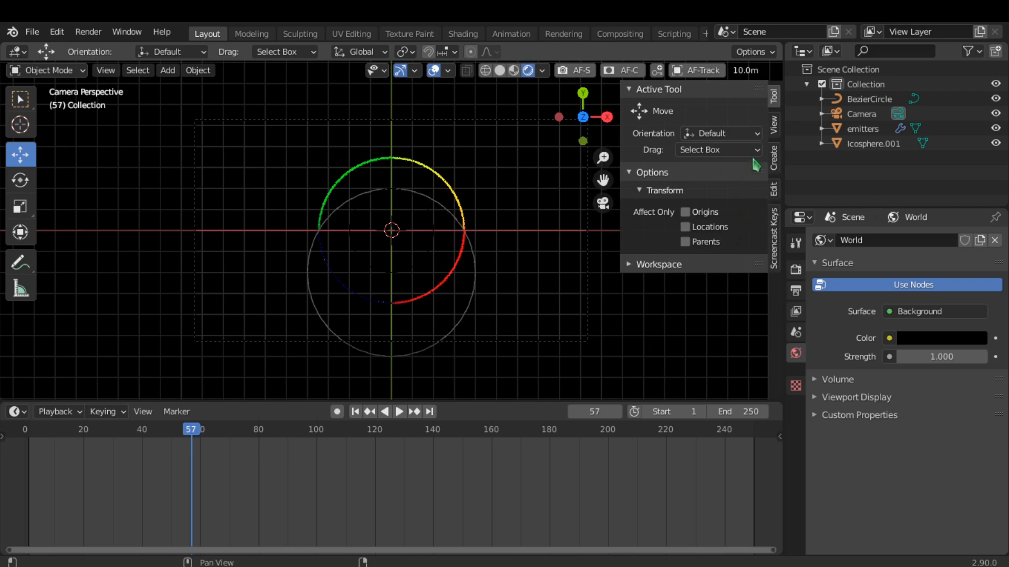
pyautogui.click(775, 126)
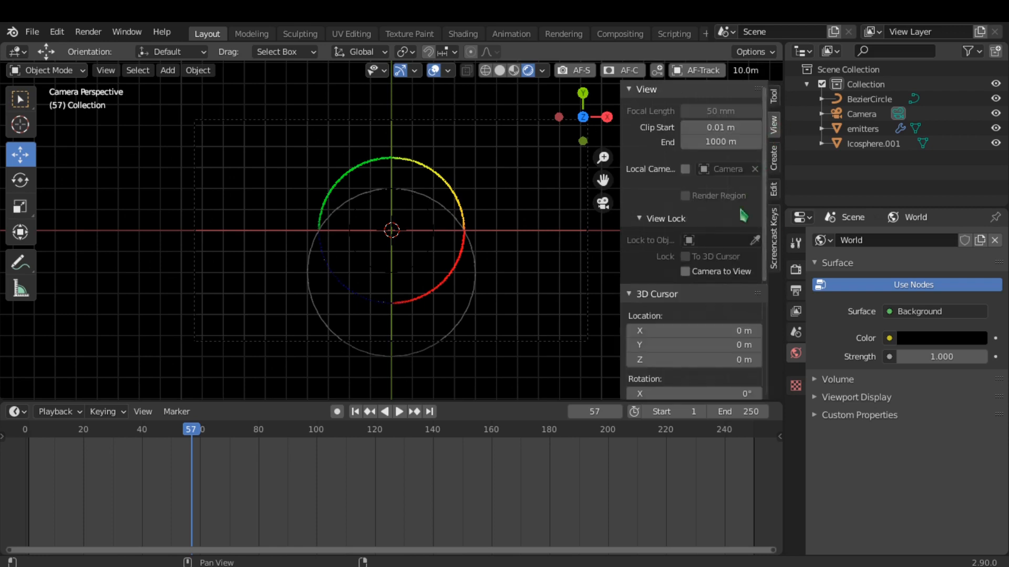
pyautogui.click(697, 276)
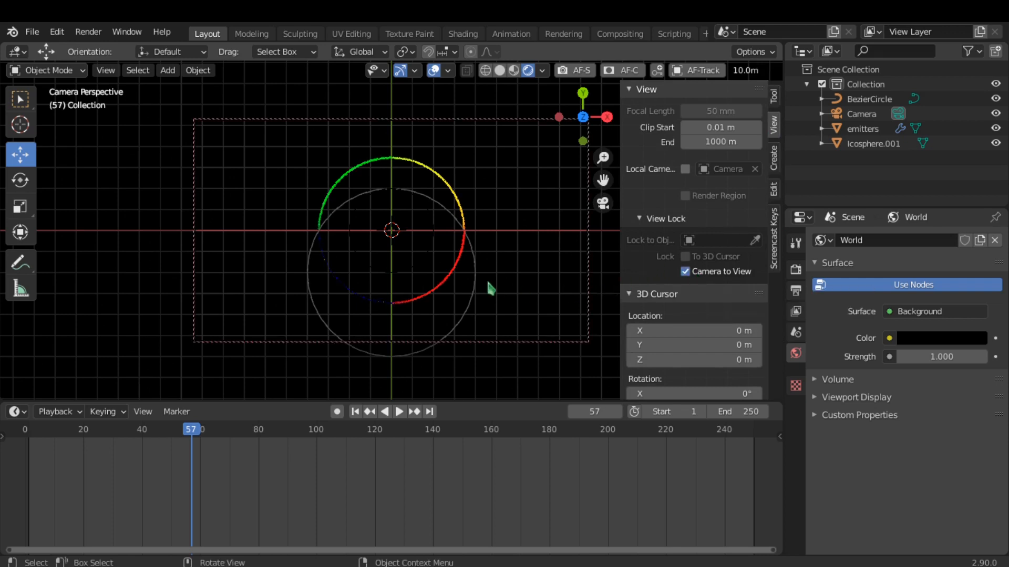
pyautogui.scroll(3, 492, 288)
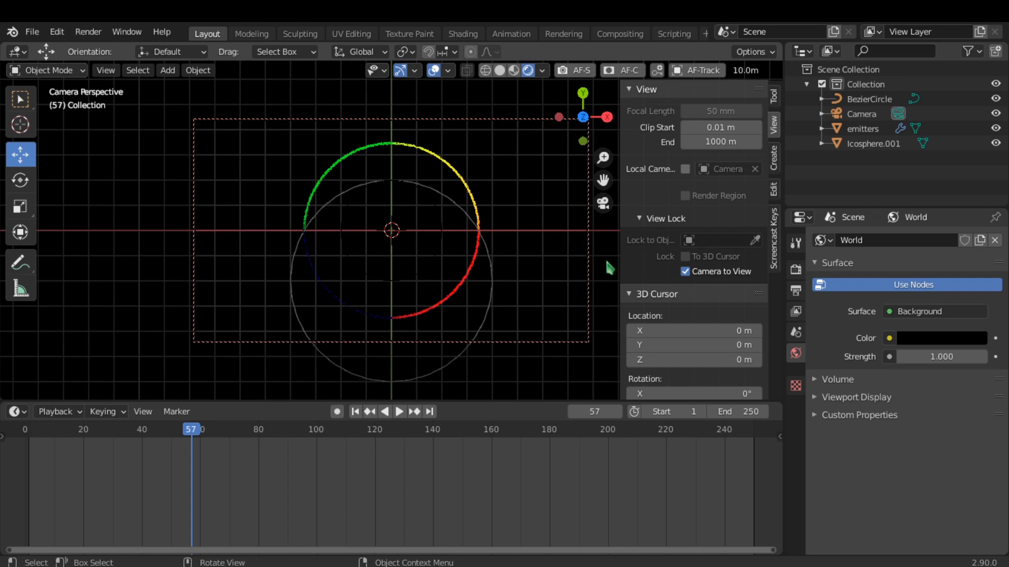
pyautogui.press('n')
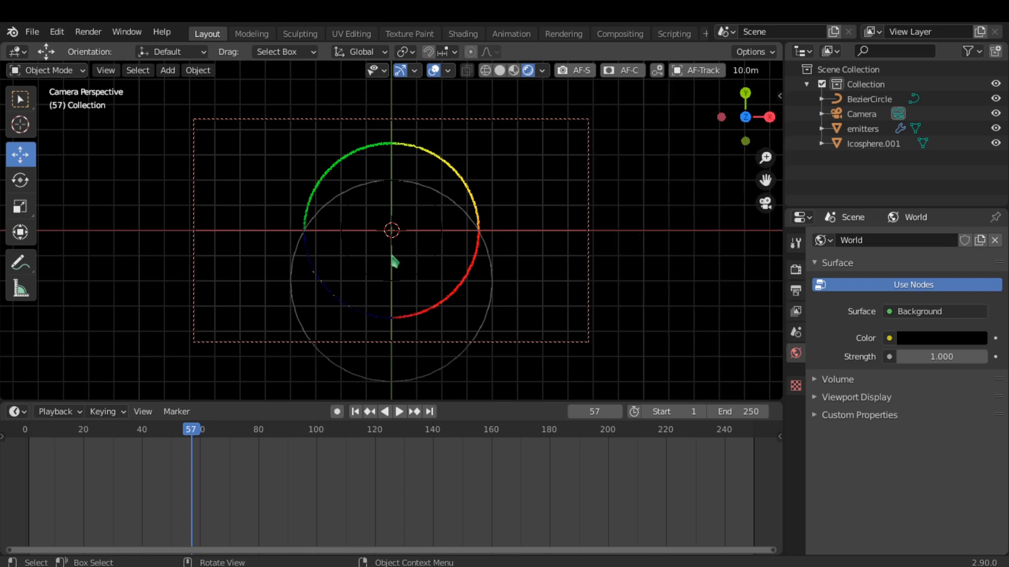
# Replay the particle animation from the first frame, stop at frame 58 and render that frame as an image
pyautogui.click(355, 411)
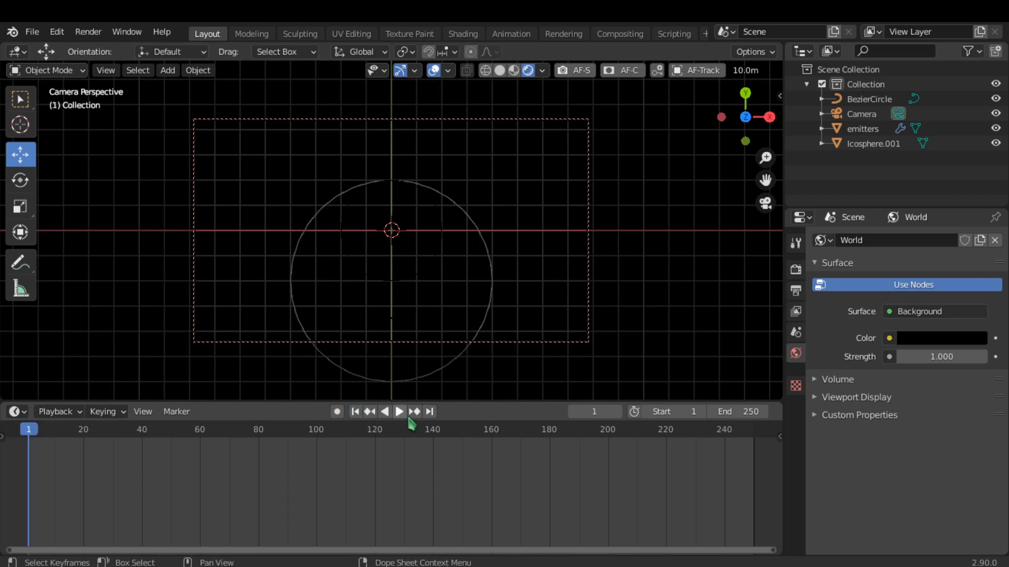
pyautogui.click(399, 413)
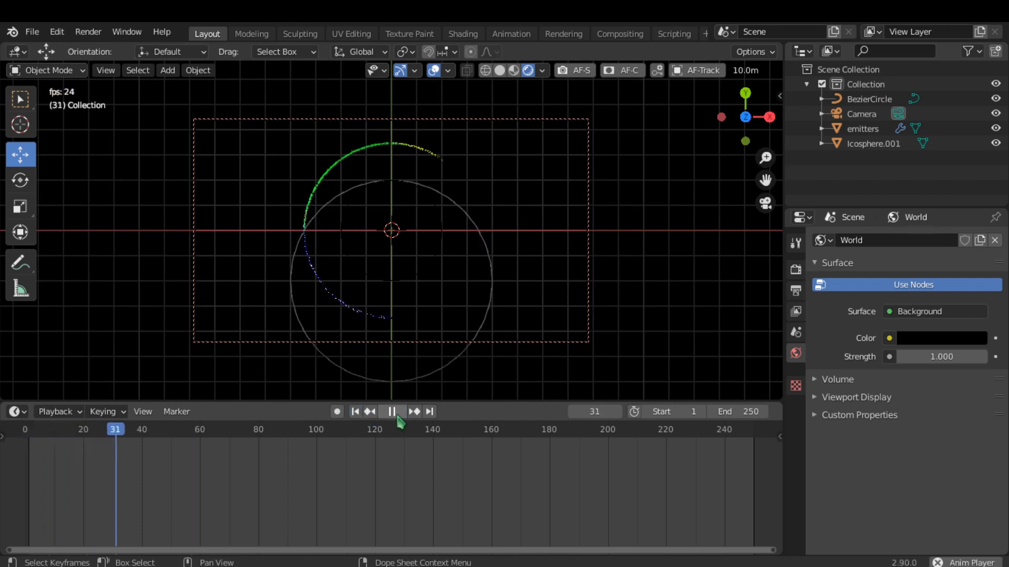
pyautogui.click(392, 411)
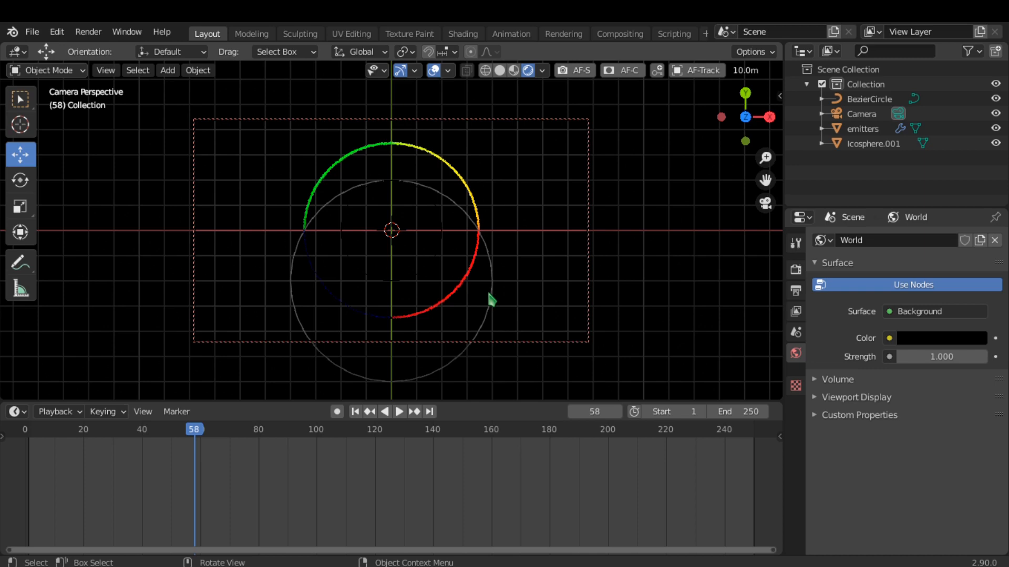
pyautogui.click(89, 33)
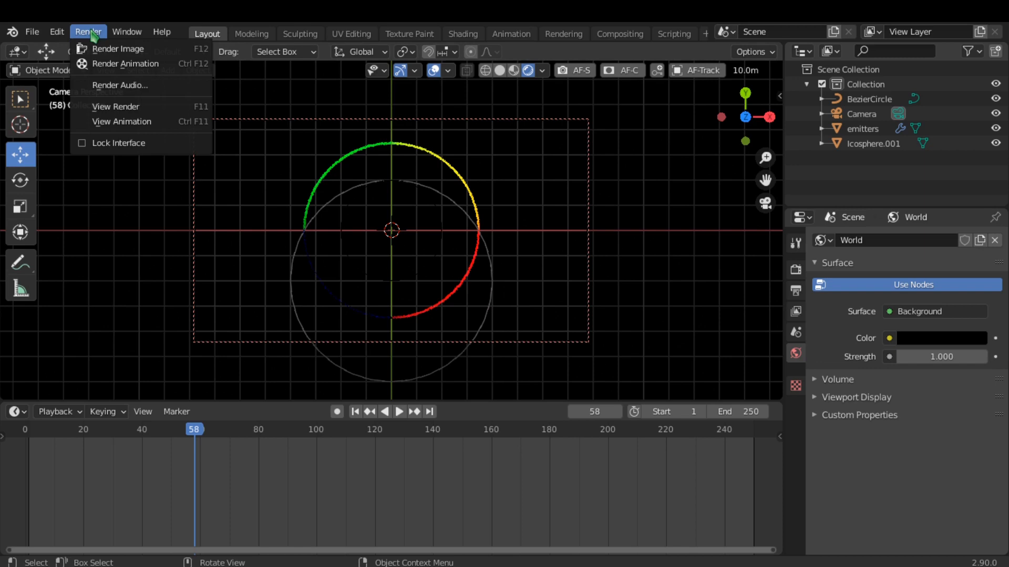
pyautogui.click(107, 51)
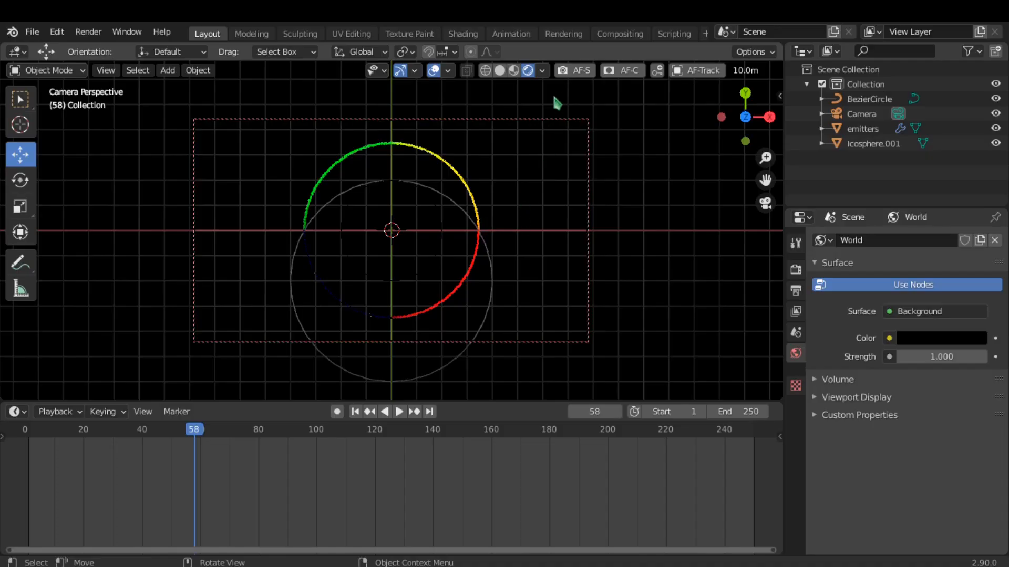
# Enable Use Nodes in the Compositing workspace and spread the Render Layers and Composite nodes apart
pyautogui.click(619, 34)
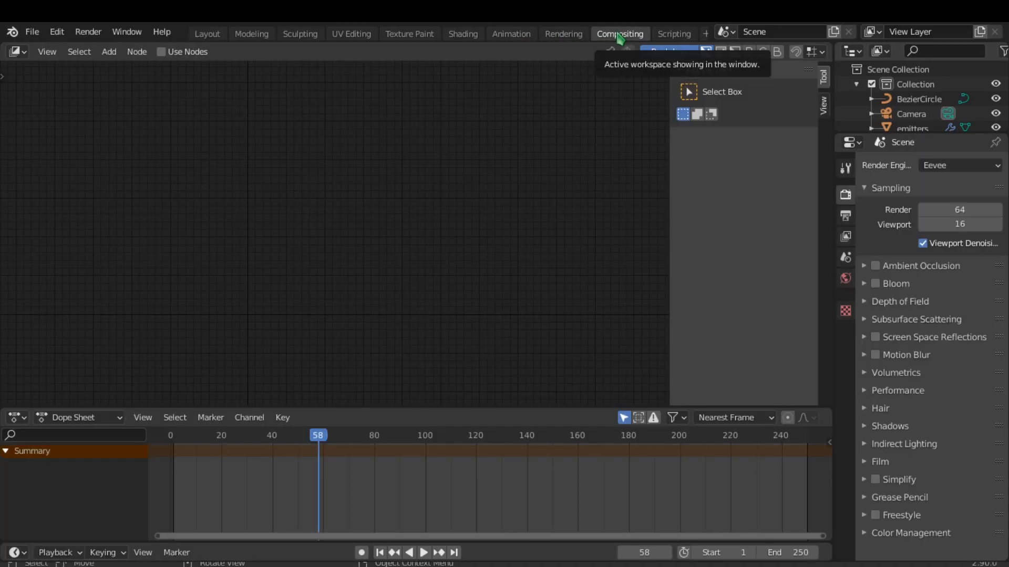
pyautogui.click(174, 55)
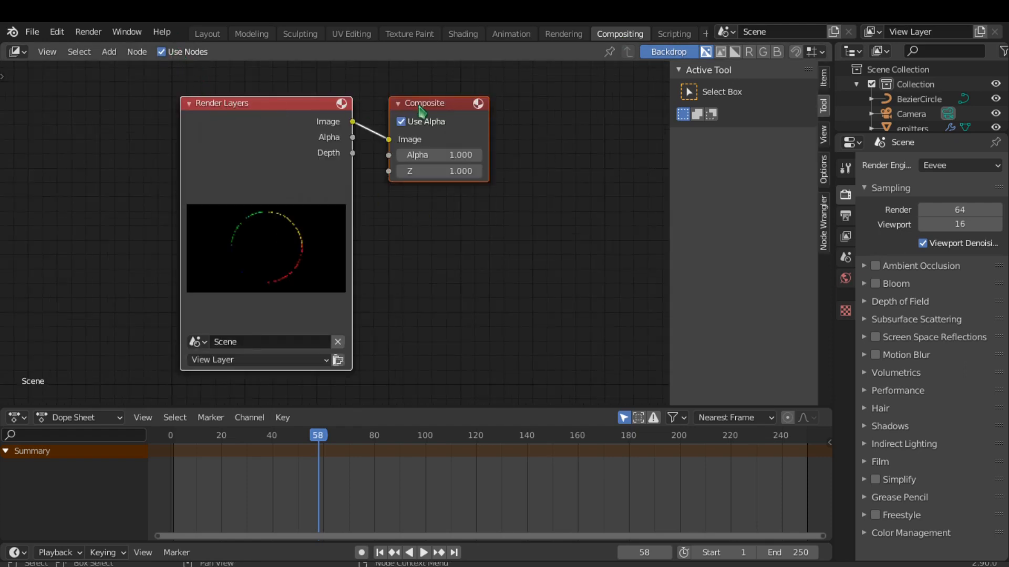
pyautogui.moveTo(284, 104); pyautogui.dragTo(256, 102)
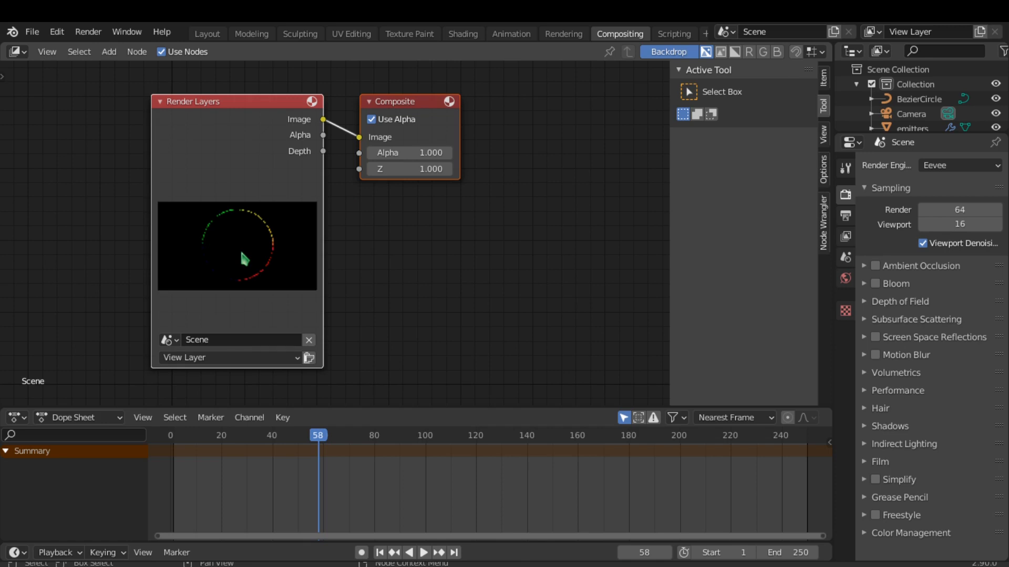
pyautogui.moveTo(382, 109); pyautogui.dragTo(535, 102)
pyautogui.click(378, 226)
pyautogui.click(393, 112)
pyautogui.moveTo(263, 112); pyautogui.dragTo(134, 94)
pyautogui.click(299, 185)
# Add a Glare filter node between Render Layers and Composite and space the nodes farther apart
pyautogui.hotkey('shift', 'a')
pyautogui.moveTo(263, 276)
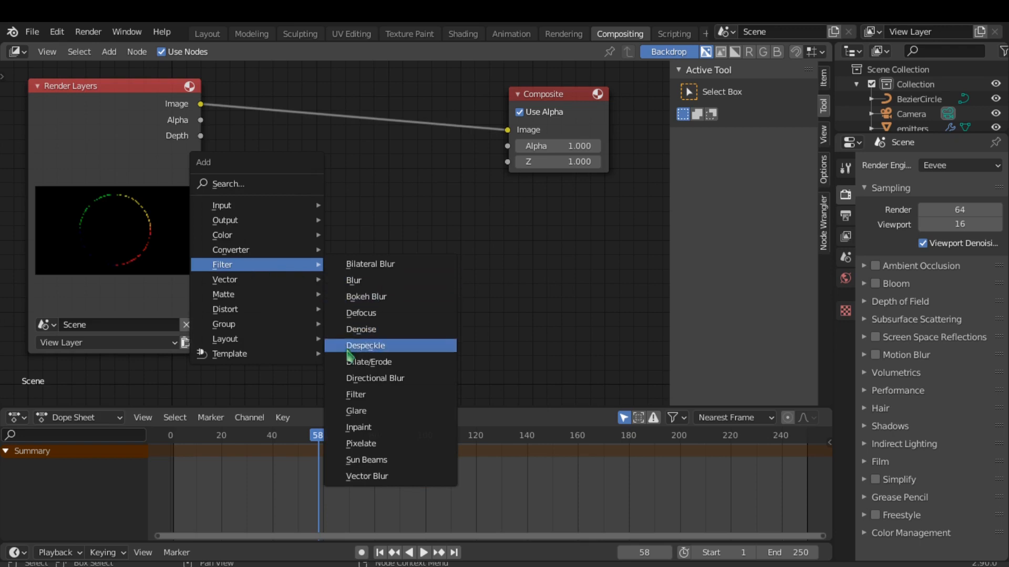
pyautogui.click(371, 411)
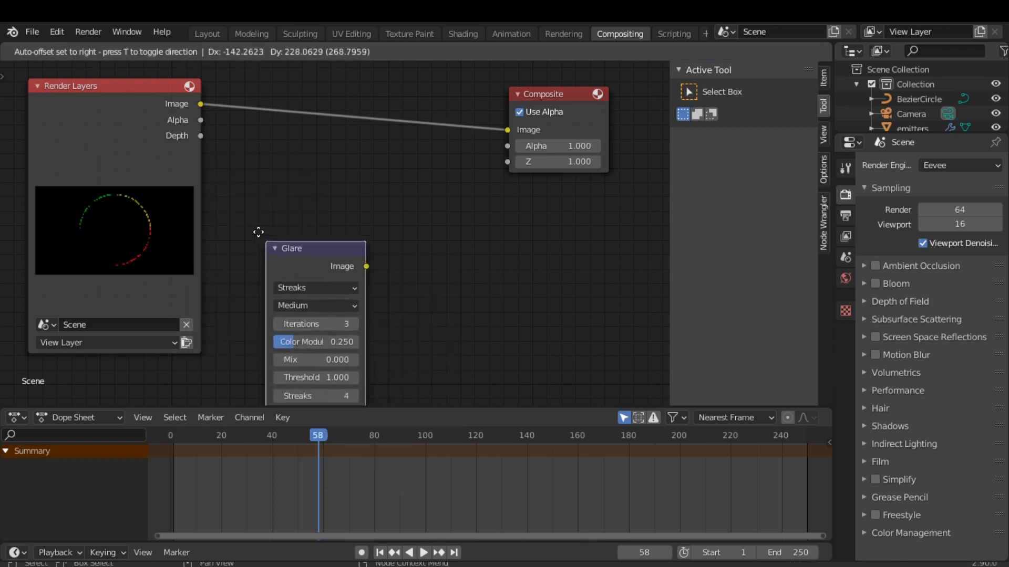
pyautogui.click(224, 154)
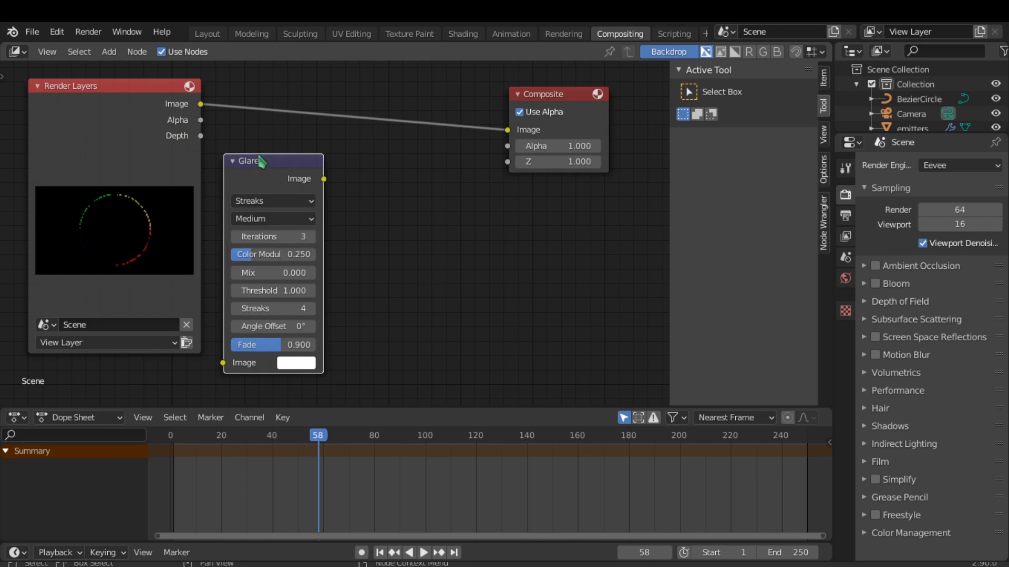
pyautogui.scroll(-3, 273, 165)
pyautogui.moveTo(215, 155); pyautogui.dragTo(115, 127)
pyautogui.moveTo(452, 155); pyautogui.dragTo(593, 130)
pyautogui.moveTo(301, 201); pyautogui.dragTo(241, 205)
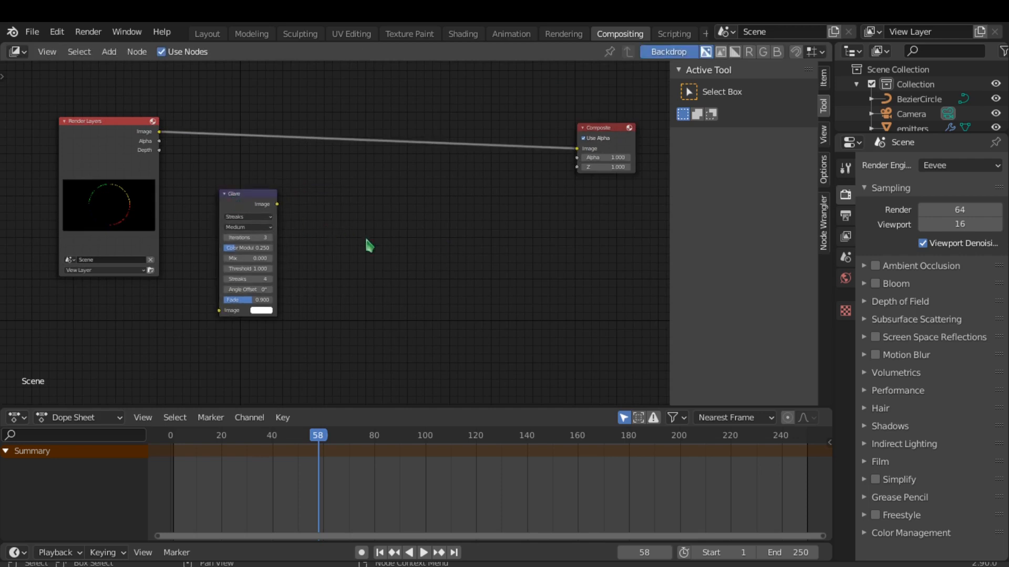
# Add a Color Balance node between the Glare and Composite nodes
pyautogui.hotkey('shift', 'a')
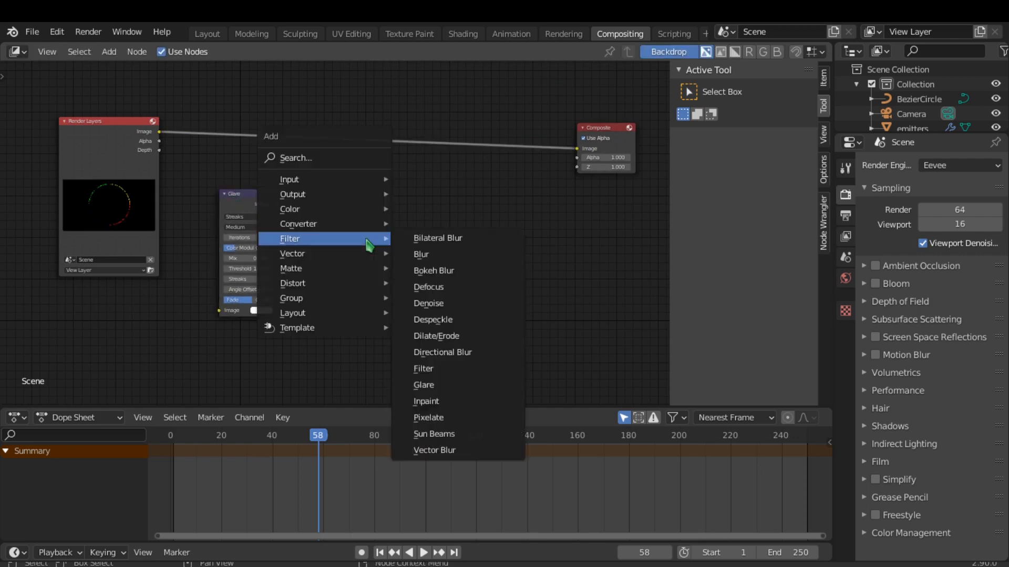
pyautogui.moveTo(309, 215)
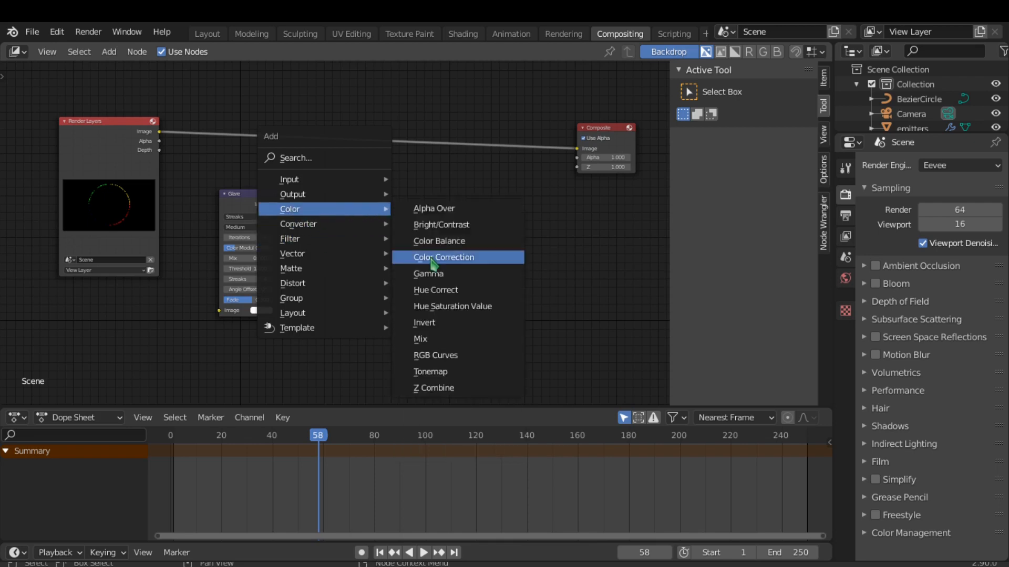
pyautogui.click(439, 241)
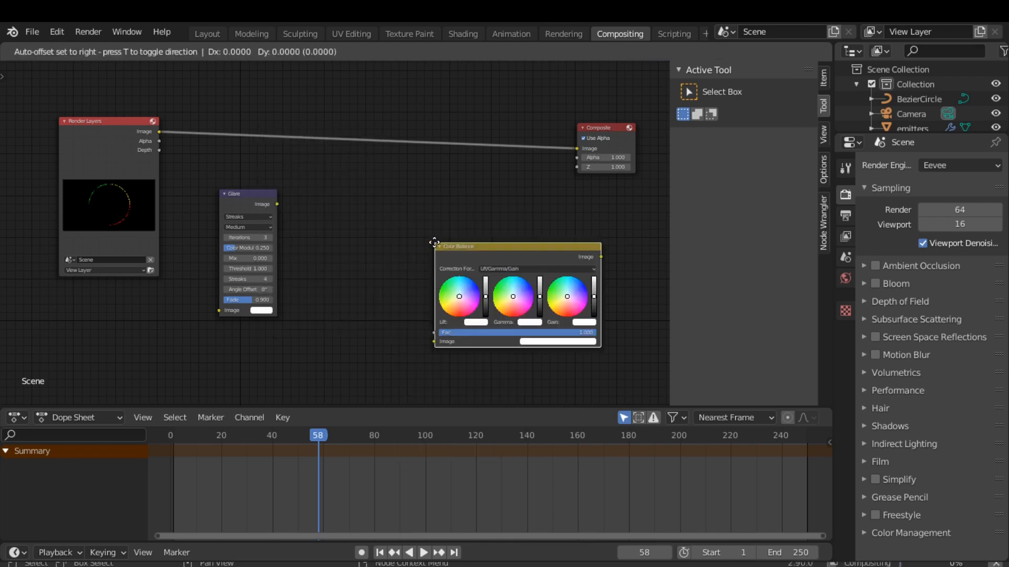
pyautogui.click(344, 189)
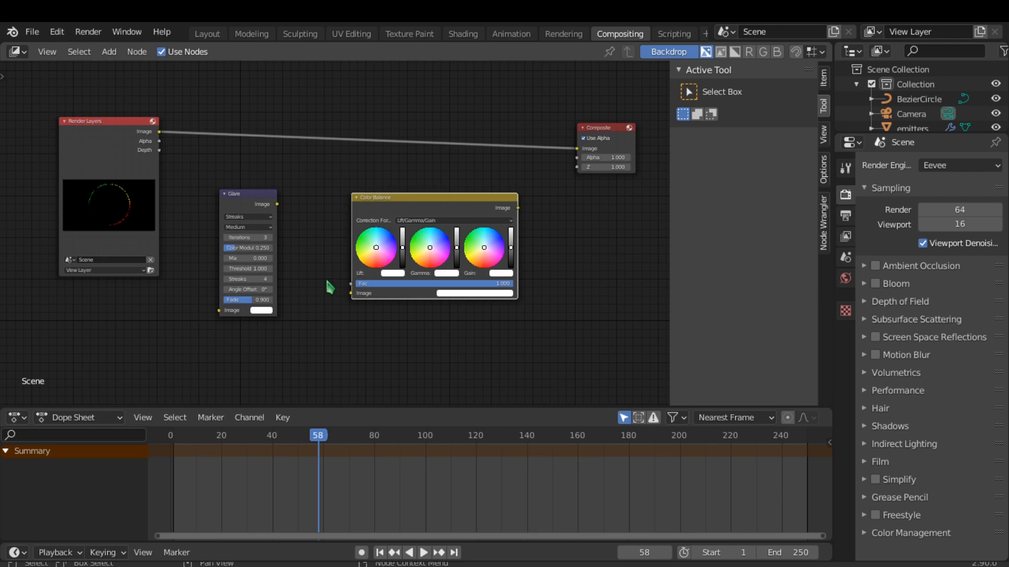
# Add a Viewer output node below the Composite node
pyautogui.hotkey('shift', 'a')
pyautogui.moveTo(313, 265)
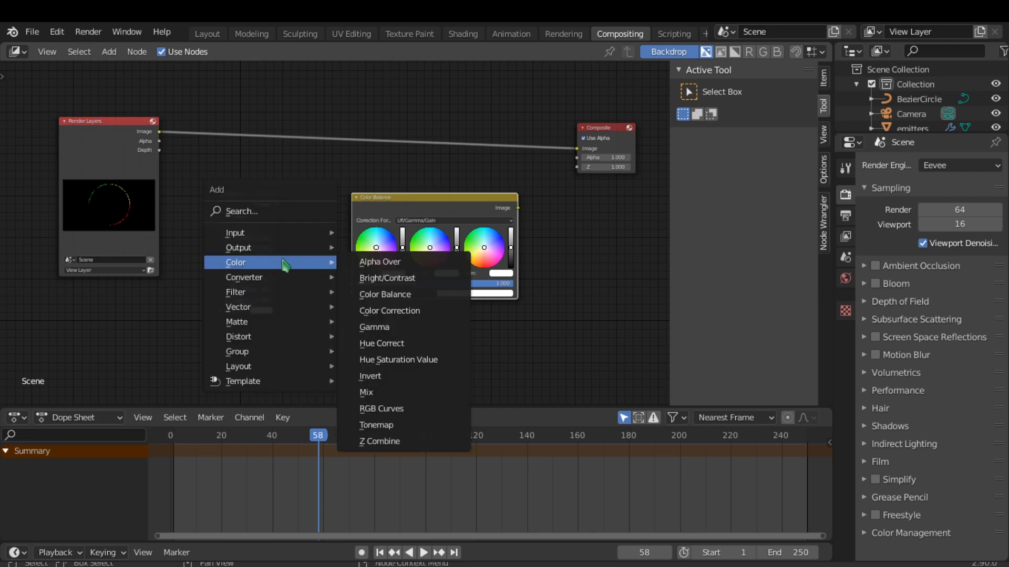
pyautogui.moveTo(287, 249)
pyautogui.click(375, 314)
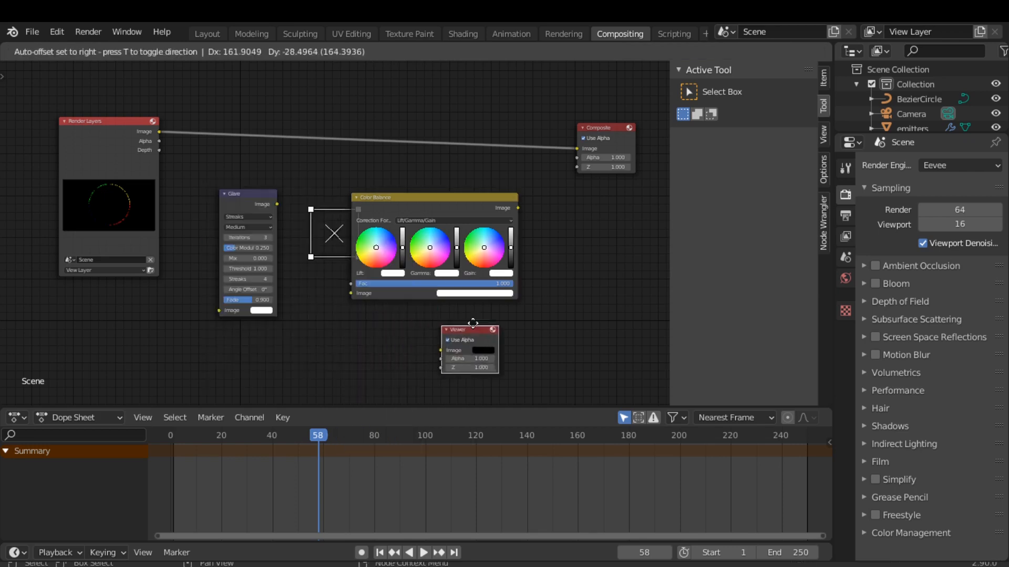
pyautogui.click(610, 220)
# Rewire the Render Layers image through Glare and Color Balance into Composite, and link it directly to the Viewer
pyautogui.moveTo(577, 149); pyautogui.dragTo(294, 175)
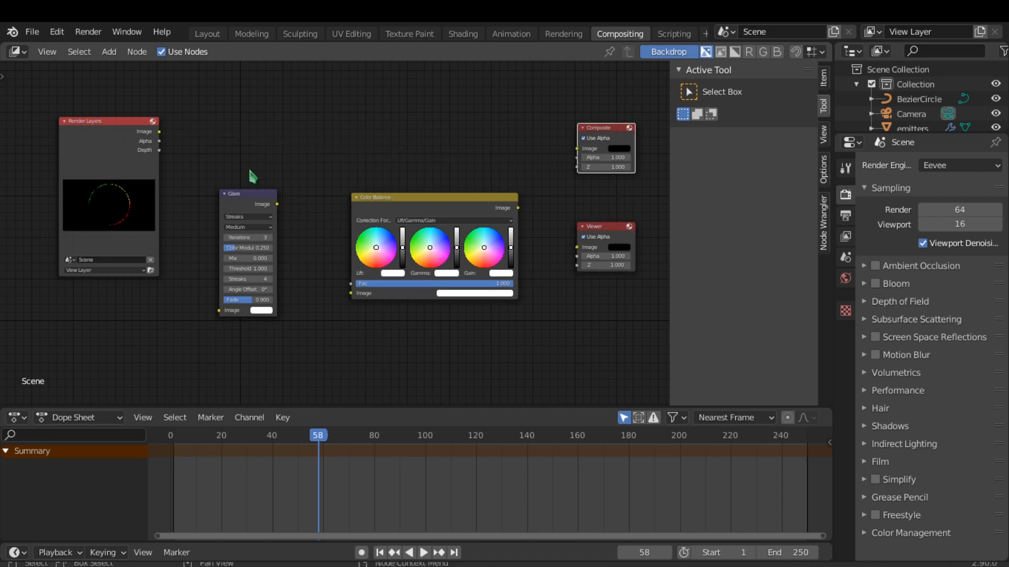
pyautogui.moveTo(159, 132); pyautogui.dragTo(220, 310)
pyautogui.moveTo(276, 205); pyautogui.dragTo(351, 297)
pyautogui.click(519, 209)
pyautogui.moveTo(519, 209); pyautogui.dragTo(586, 148)
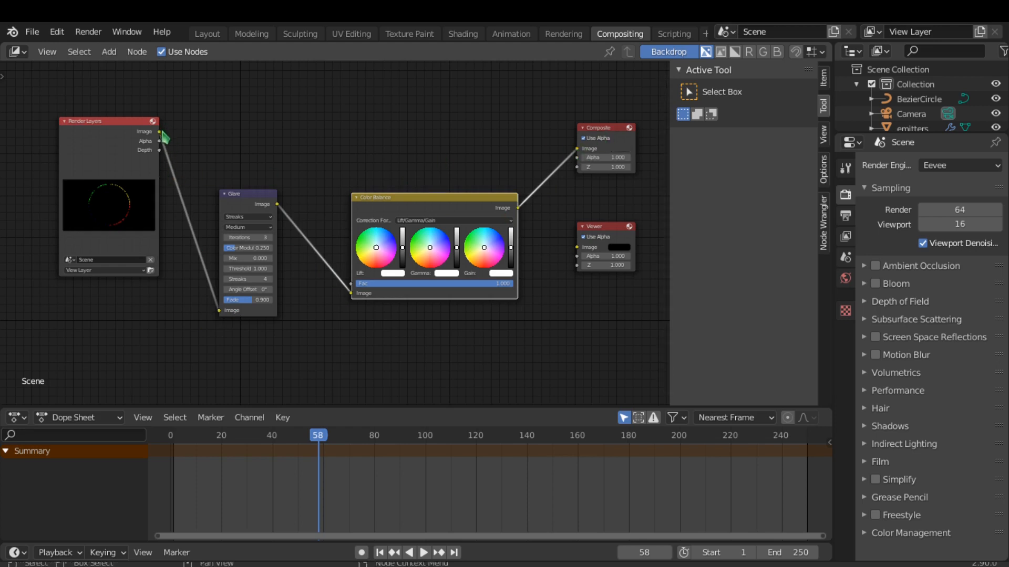
pyautogui.moveTo(161, 136); pyautogui.dragTo(577, 252)
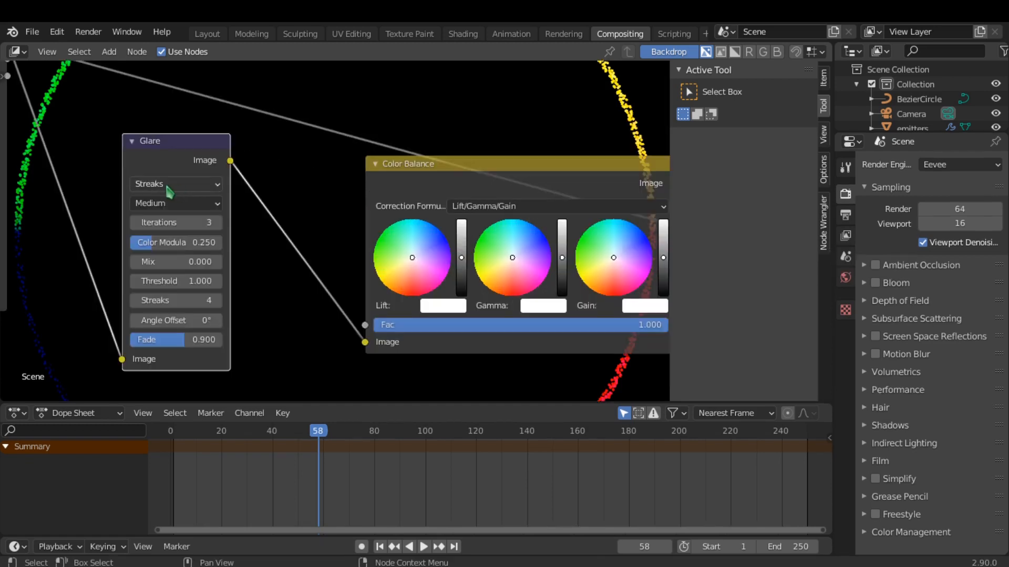
# Set the Glare node to Ghosts with High quality and 5 iterations
pyautogui.click(167, 185)
pyautogui.click(171, 202)
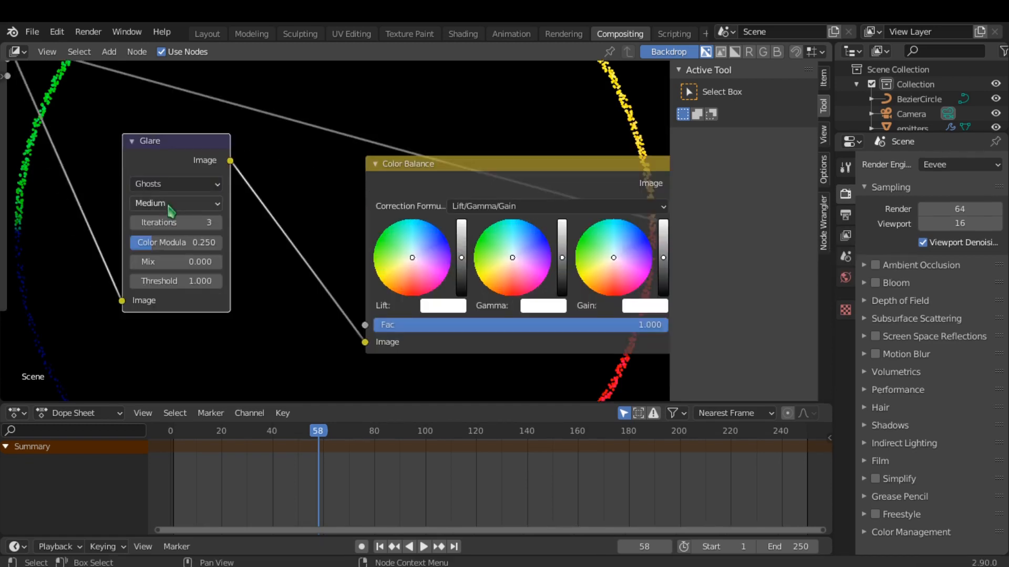
pyautogui.click(169, 206)
pyautogui.click(178, 222)
pyautogui.moveTo(178, 223); pyautogui.dragTo(195, 249)
# Set the Glare node's Mix to 0.3 and Threshold to 0.3
pyautogui.click(200, 261)
pyautogui.write('0.0')
pyautogui.press('BackSpace')
pyautogui.press('BackSpace')
pyautogui.press('BackSpace')
pyautogui.press('Return')
pyautogui.click(194, 282)
pyautogui.write('1.0')
pyautogui.press('BackSpace')
pyautogui.press('BackSpace')
pyautogui.press('BackSpace')
pyautogui.write('.3')
pyautogui.press('Return')
# Raise the Color Balance node's Lift, Gamma and Gain brightness and set its Fac to 0
pyautogui.scroll(-1, 494, 176)
pyautogui.moveTo(466, 171); pyautogui.dragTo(369, 183)
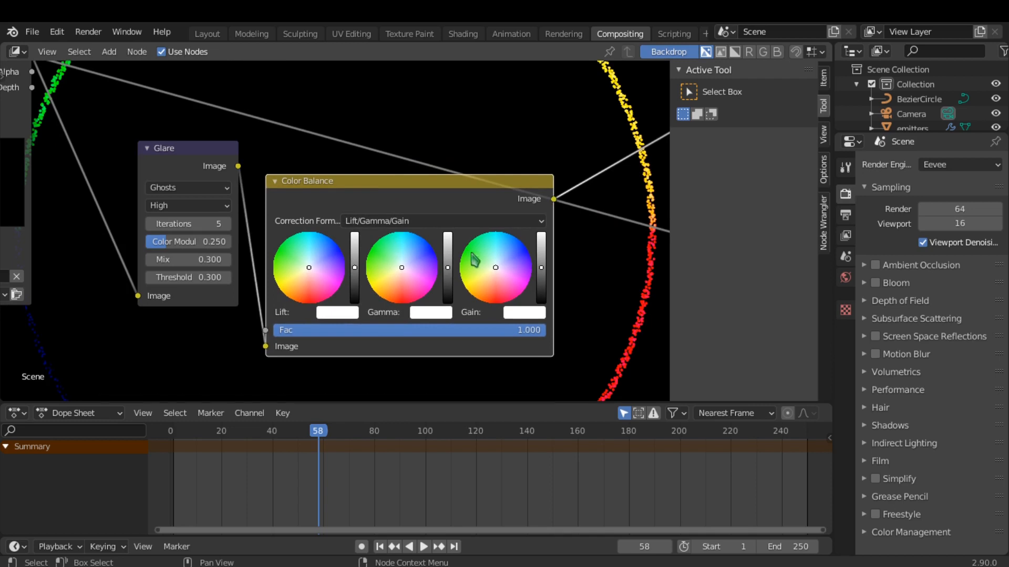
pyautogui.moveTo(541, 278); pyautogui.dragTo(541, 244)
pyautogui.moveTo(447, 266); pyautogui.dragTo(447, 248)
pyautogui.moveTo(355, 269); pyautogui.dragTo(355, 249)
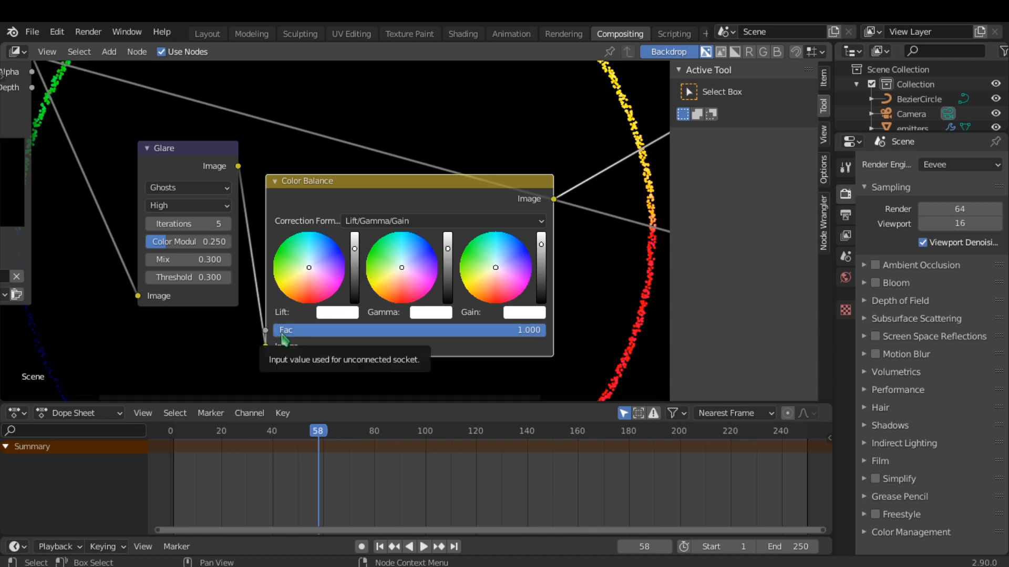
pyautogui.moveTo(519, 339); pyautogui.dragTo(272, 339)
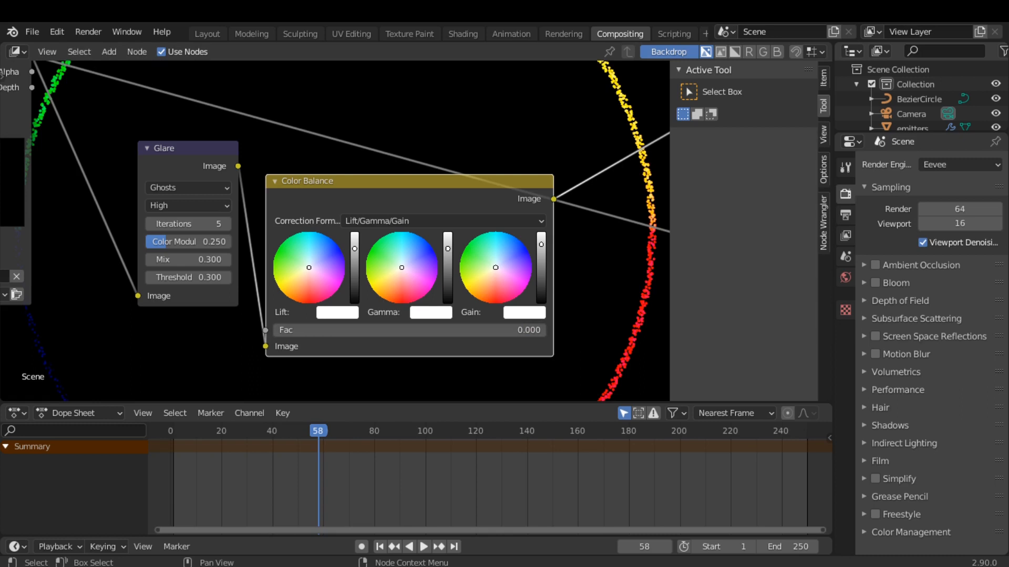
# Save the project file and render frame 58 with the compositing effects
pyautogui.click(30, 32)
pyautogui.click(60, 144)
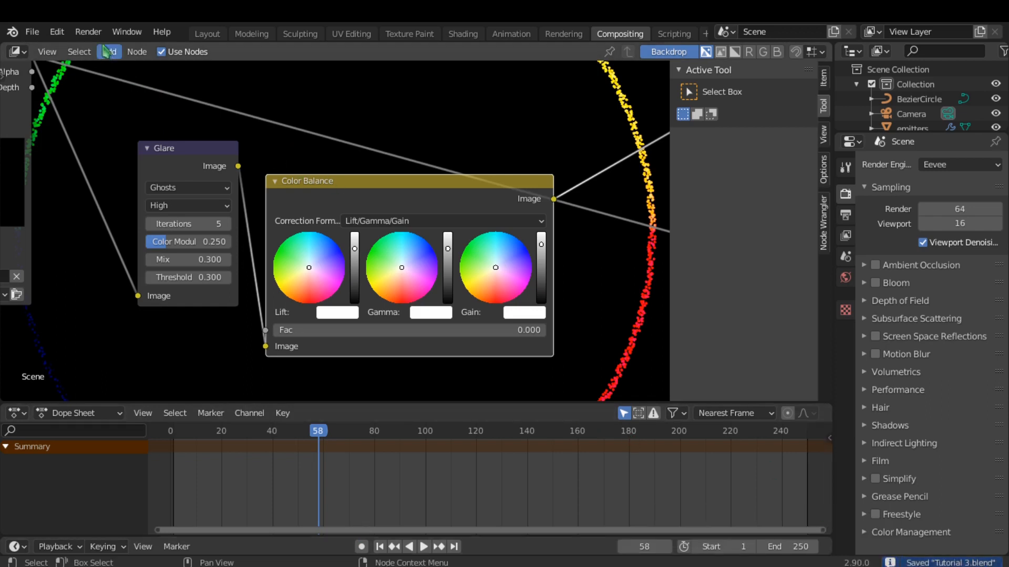
pyautogui.click(91, 33)
pyautogui.click(109, 50)
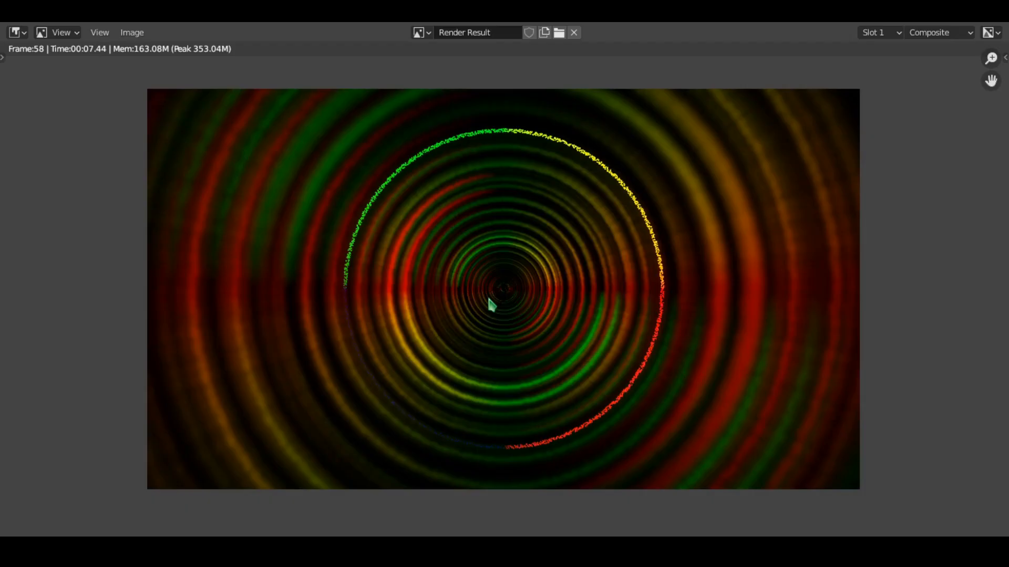
# Save the render result as an image file and close the render window
pyautogui.click(131, 33)
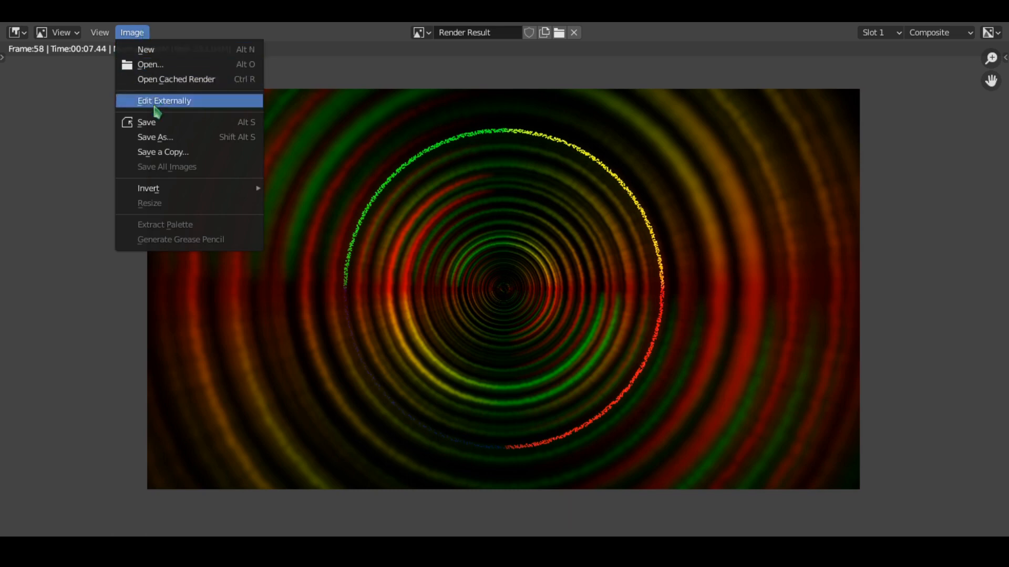
pyautogui.click(157, 140)
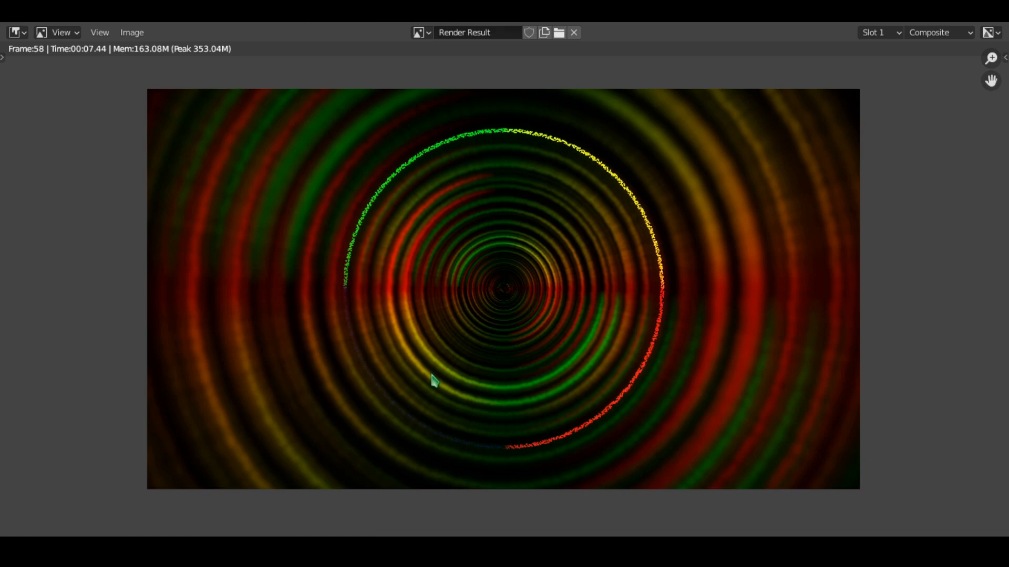
pyautogui.click(996, 11)
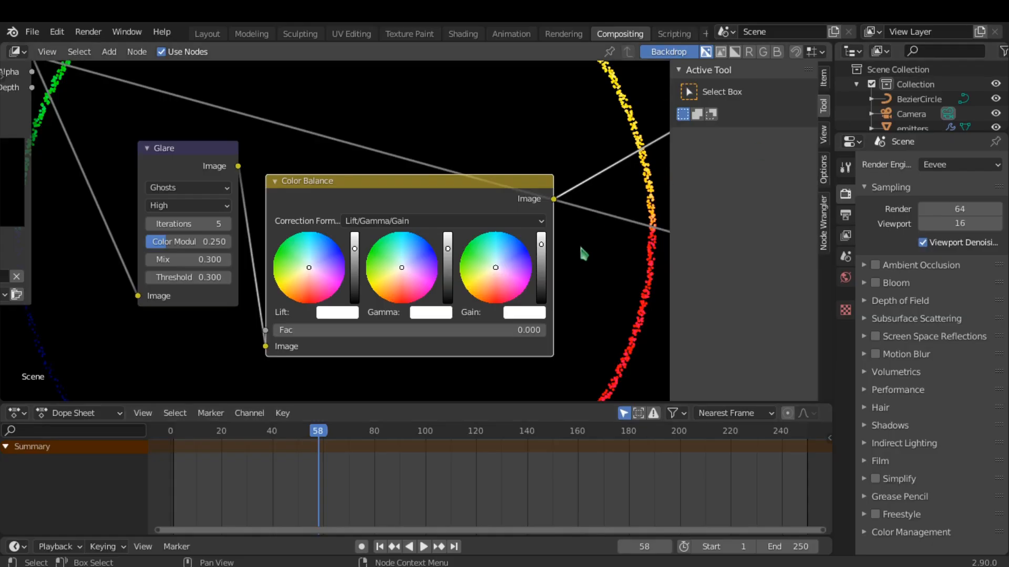
# Set the Free value of the BezierCircle's Curve Guide force field to 0.99 and replay the particle animation from frame 1
pyautogui.click(207, 33)
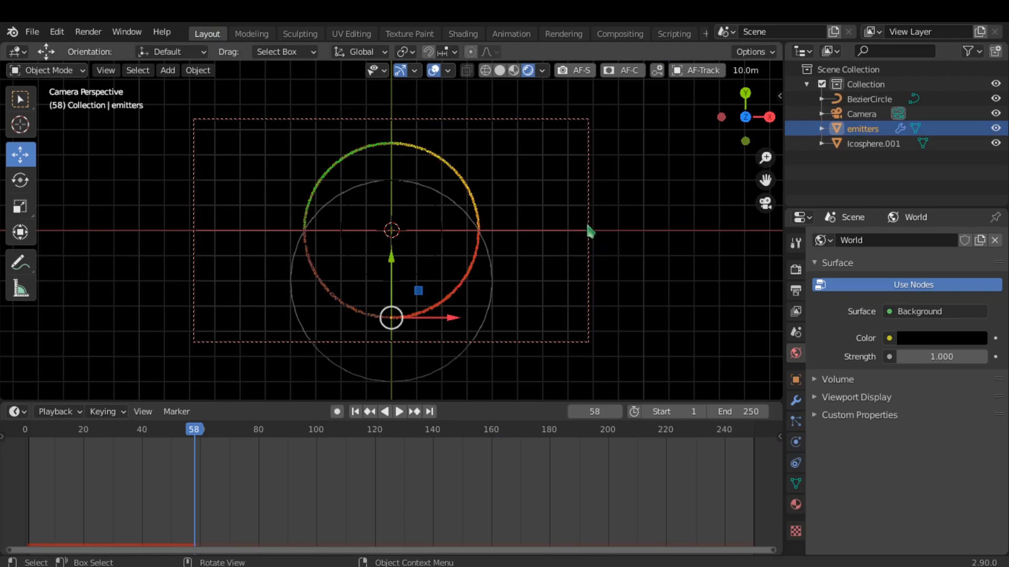
pyautogui.click(866, 99)
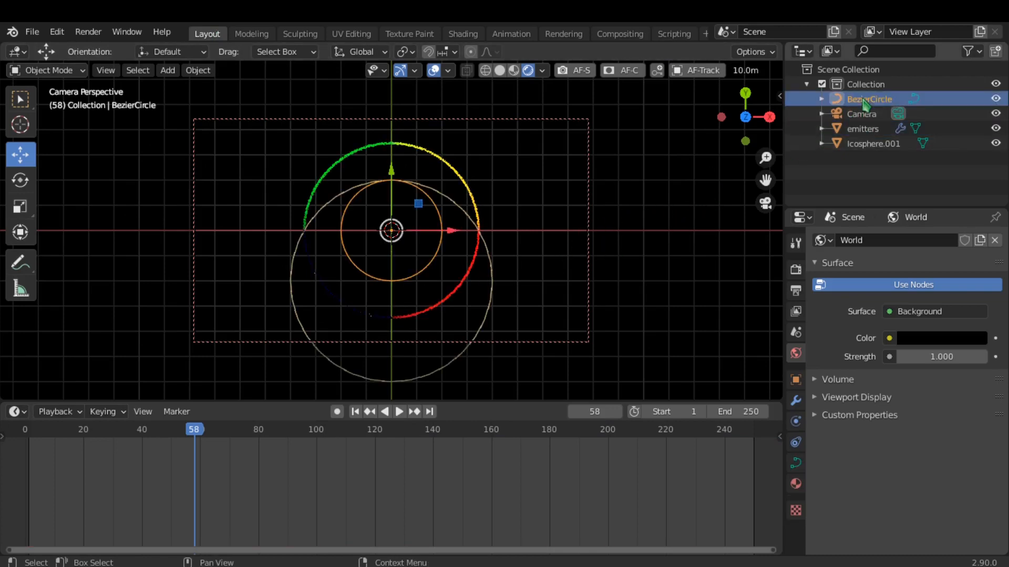
pyautogui.click(796, 421)
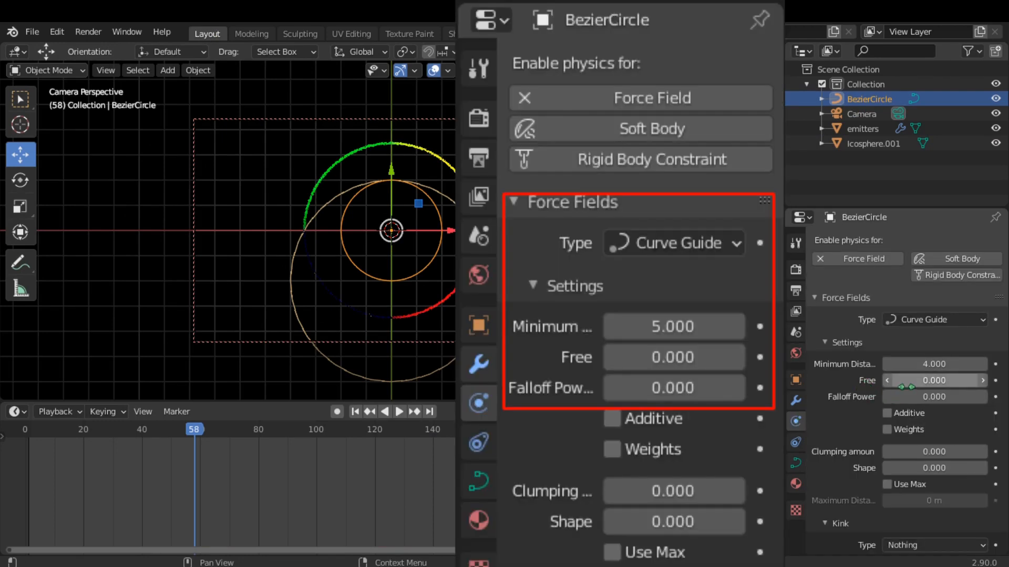
pyautogui.click(924, 380)
pyautogui.write('10')
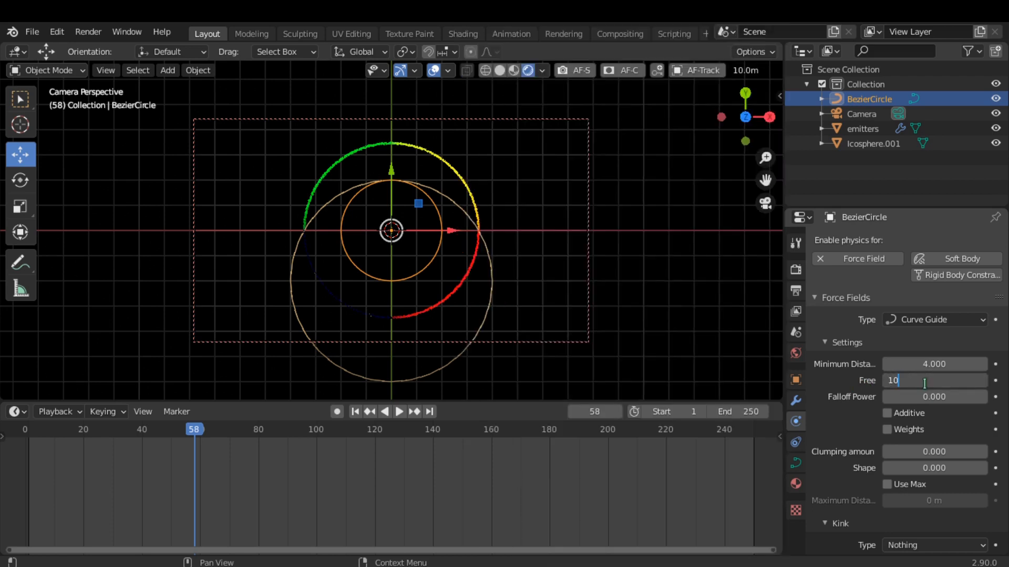
pyautogui.press('Return')
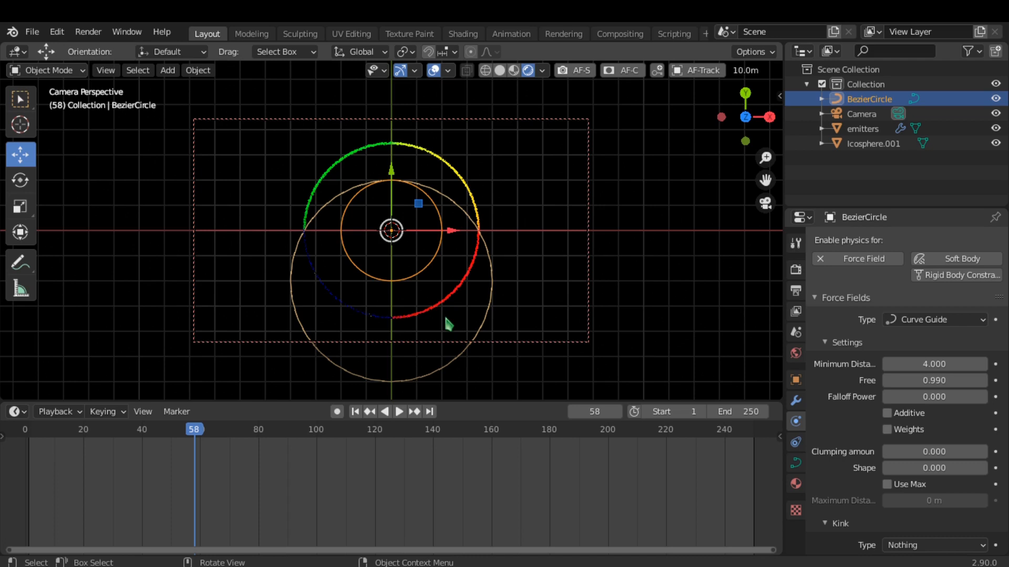
pyautogui.click(355, 413)
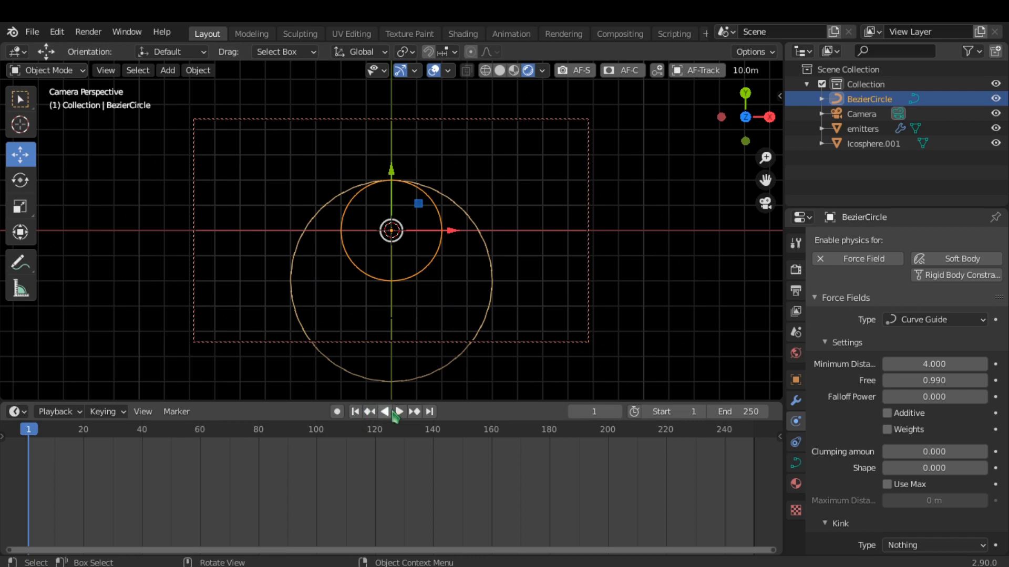
pyautogui.click(399, 413)
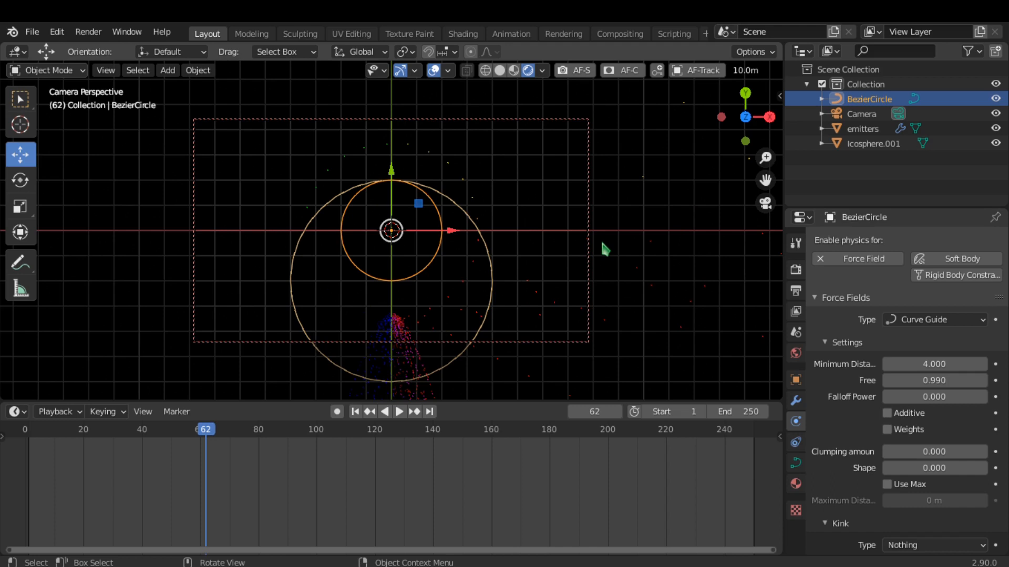
# Set the Damp force in the emitters object's particle physics to 1
pyautogui.click(864, 130)
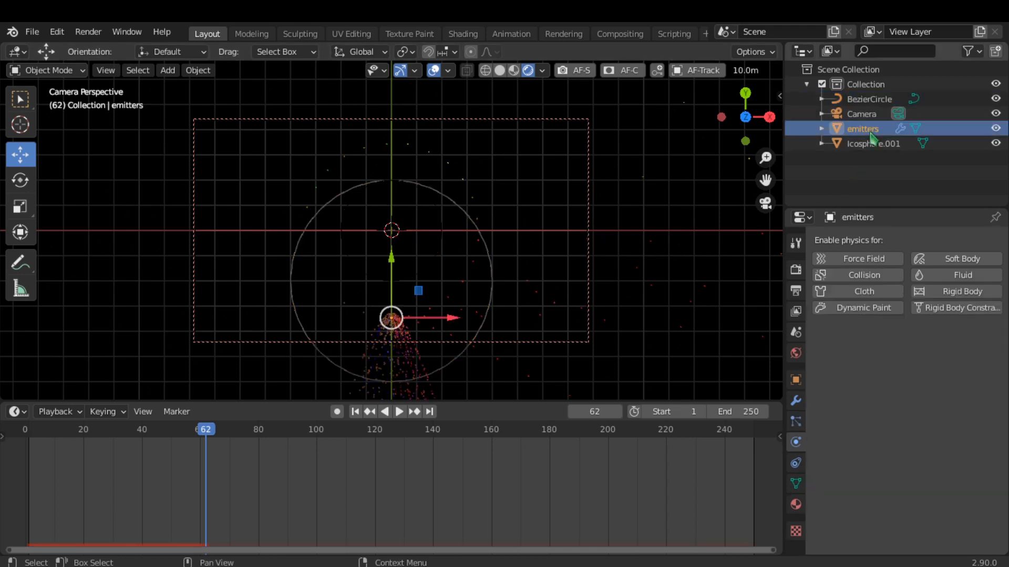
pyautogui.click(795, 422)
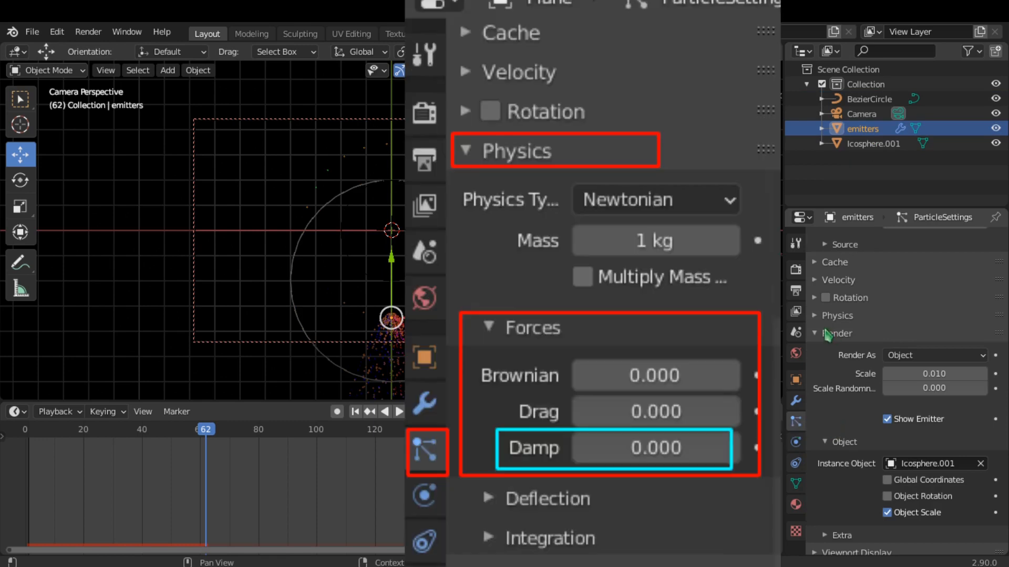
pyautogui.click(829, 315)
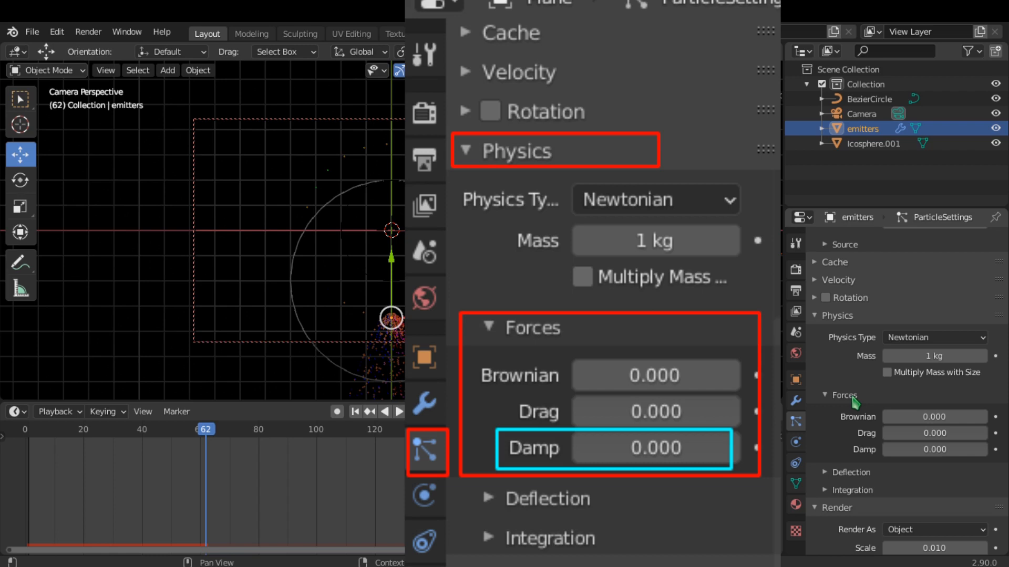
pyautogui.click(926, 450)
pyautogui.write('1')
pyautogui.press('Return')
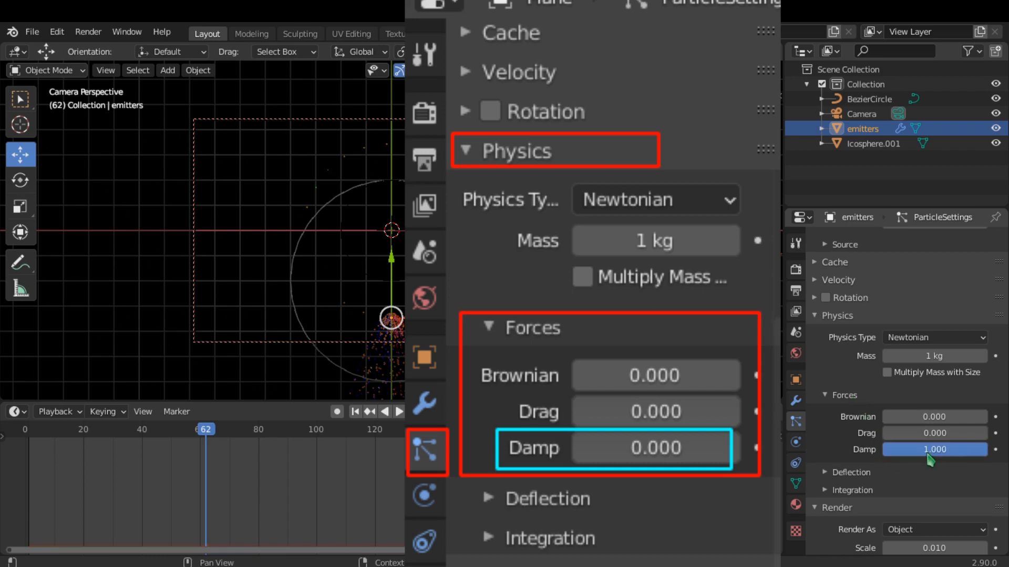
# Replay the damped particle animation from the first frame and stop it at about frame 44
pyautogui.click(355, 411)
pyautogui.click(398, 411)
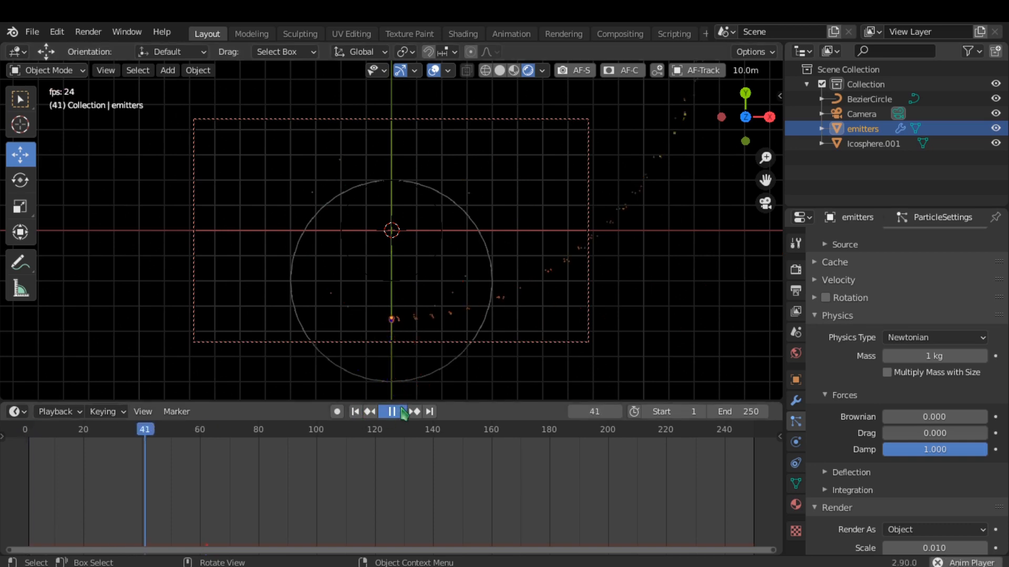
pyautogui.click(401, 411)
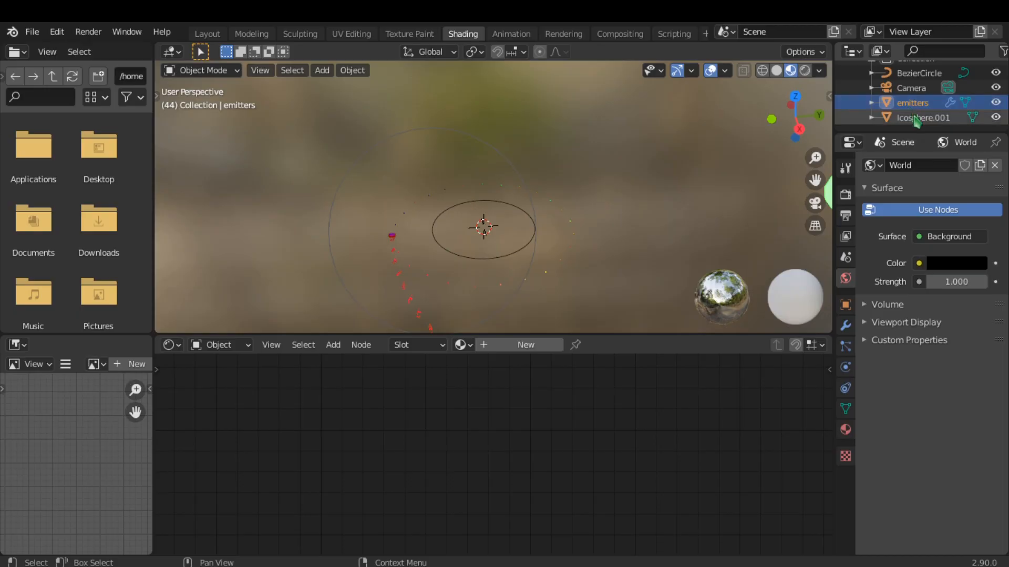
# Set the Emission strength of Icosphere.001's material to 10
pyautogui.click(917, 118)
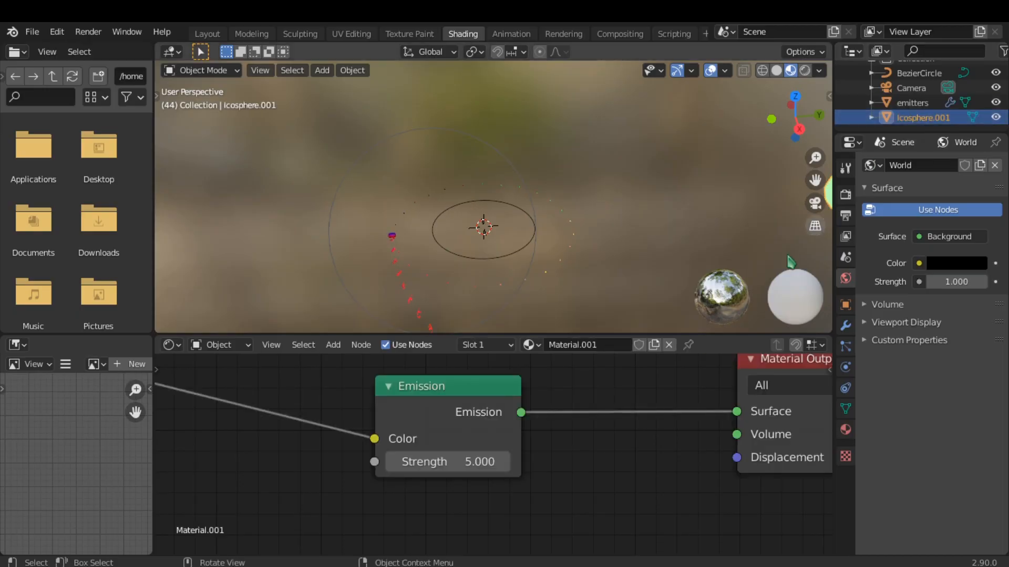
pyautogui.click(484, 462)
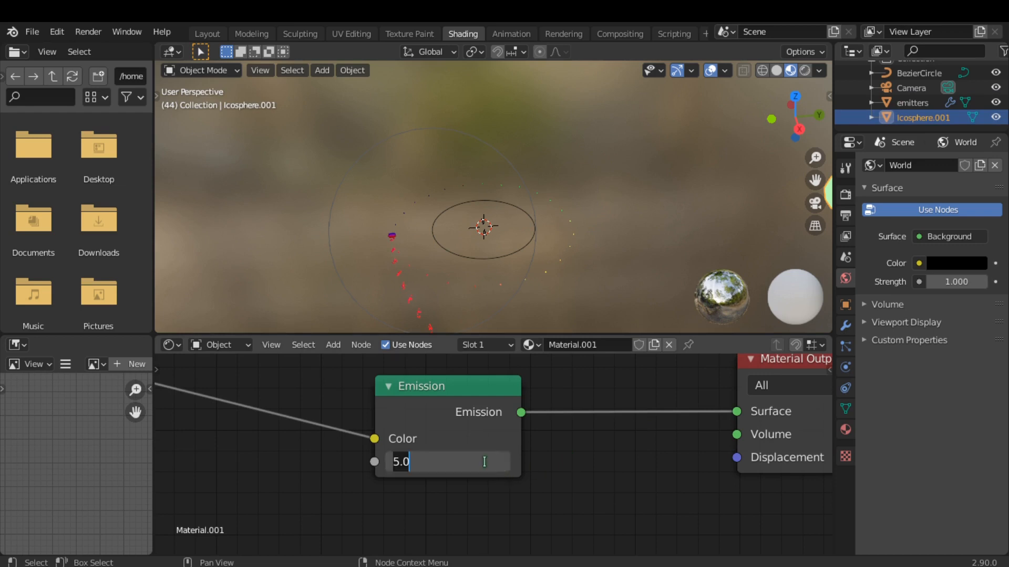
pyautogui.write('10')
pyautogui.press('Return')
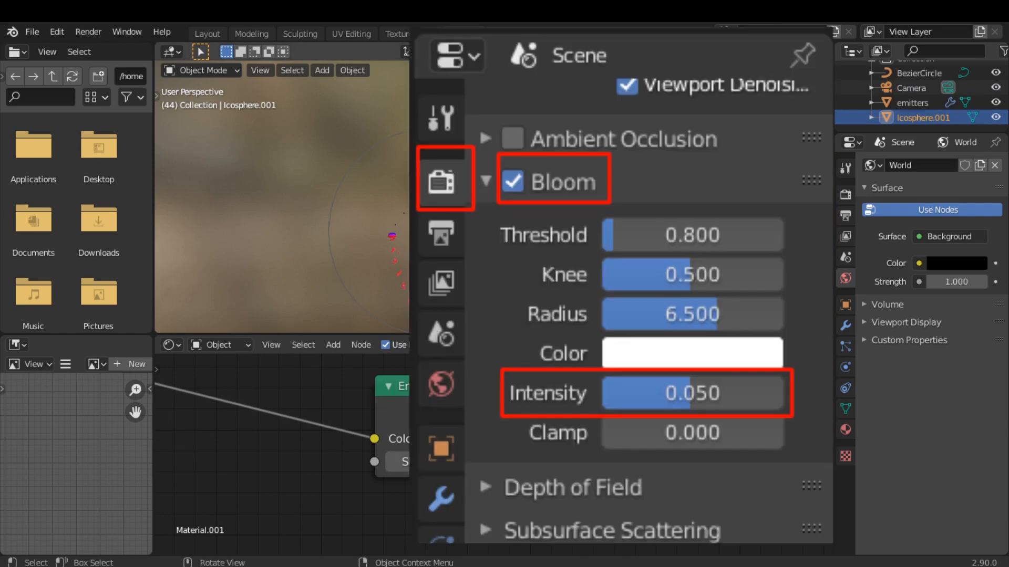
# Enable Bloom in the Eevee render settings and raise its Intensity slightly
pyautogui.click(847, 195)
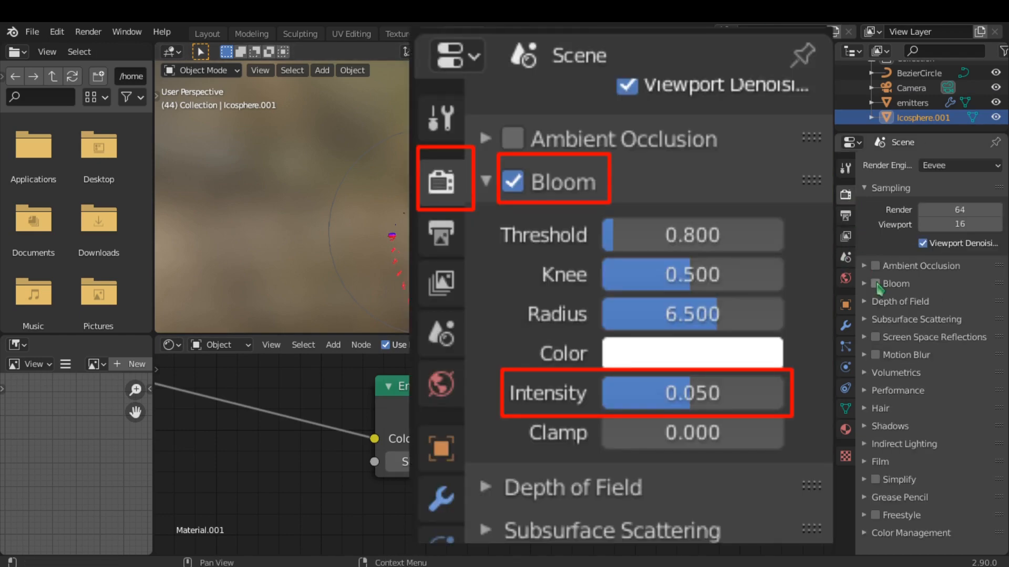
pyautogui.click(864, 284)
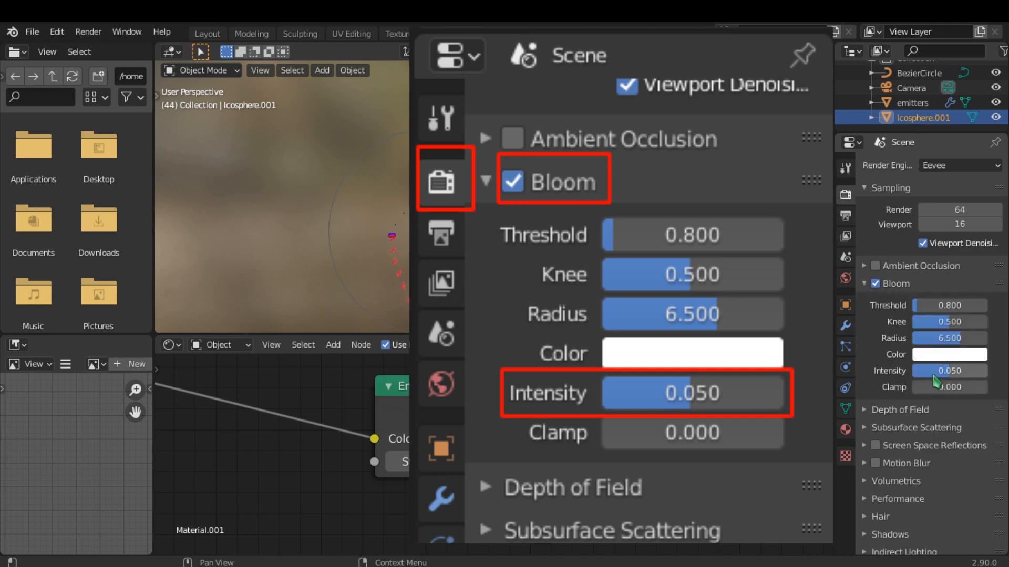
pyautogui.moveTo(953, 371); pyautogui.dragTo(966, 371)
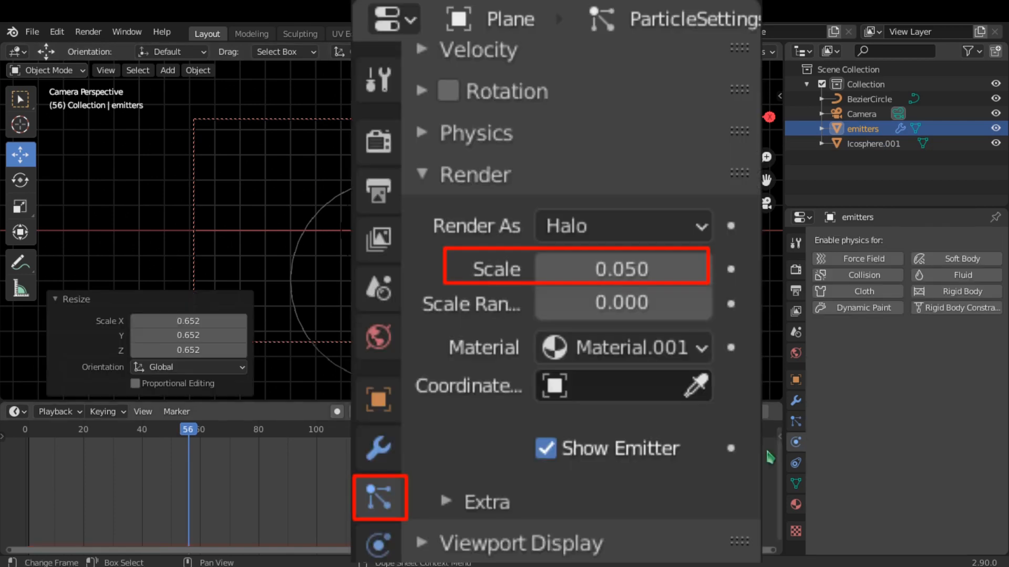
# Set the render Scale of the emitters object's particles to 0.03
pyautogui.click(795, 422)
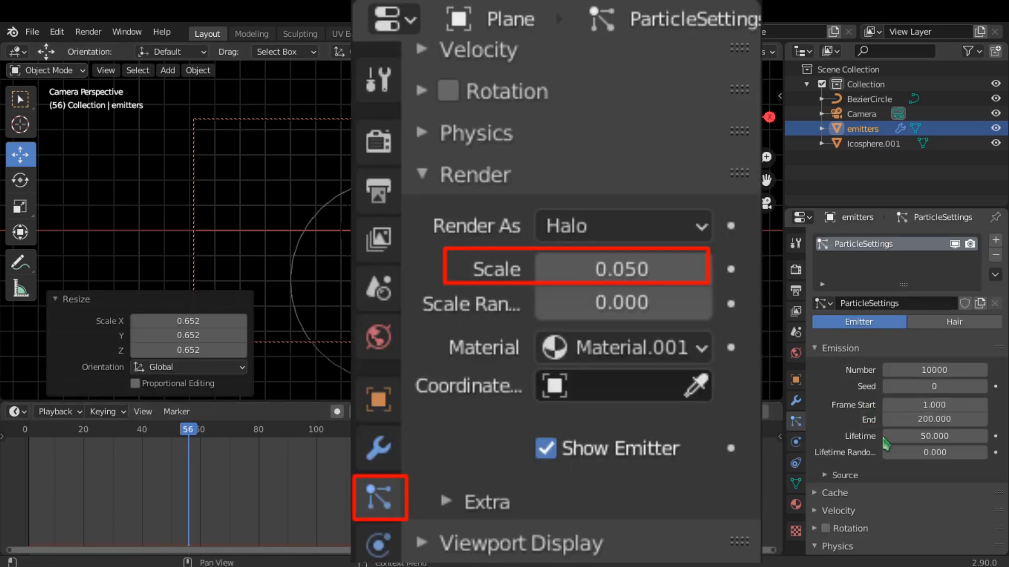
pyautogui.scroll(-5, 867, 431)
pyautogui.scroll(-6, 884, 443)
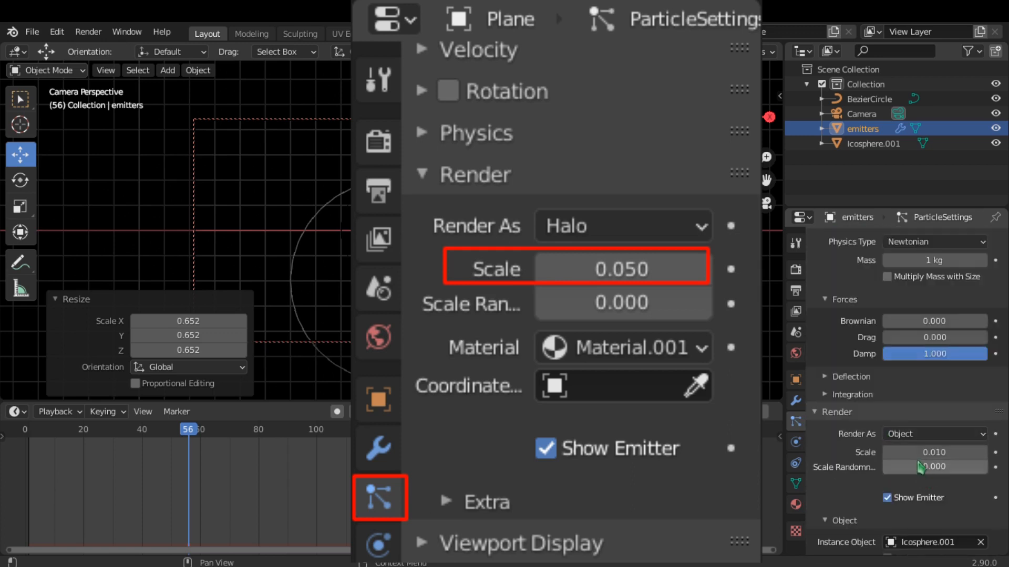
pyautogui.click(982, 452)
pyautogui.click(982, 452)
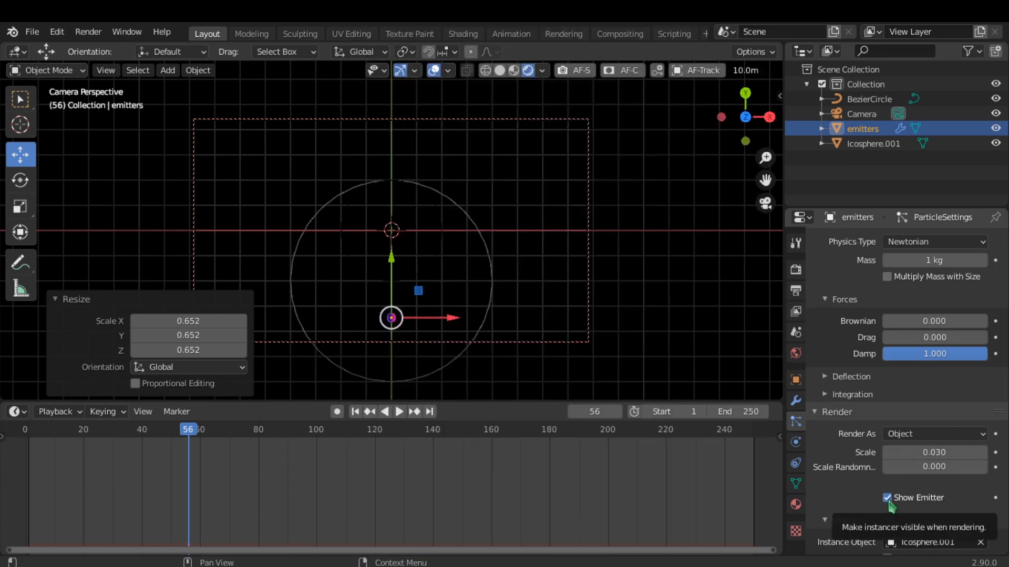
# Hide the emitter in renders and render the current frame as a still image
pyautogui.click(887, 498)
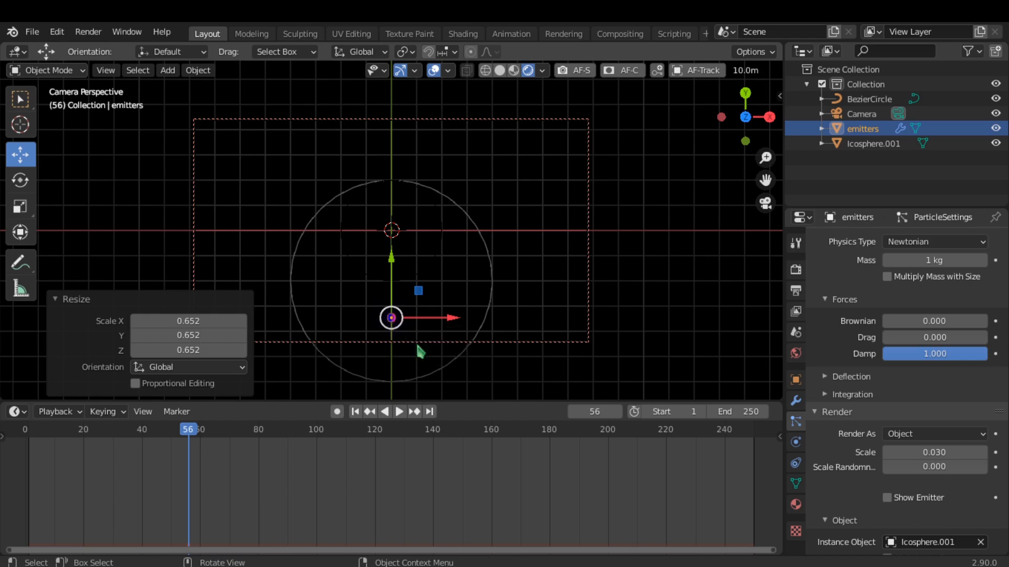
pyautogui.click(96, 33)
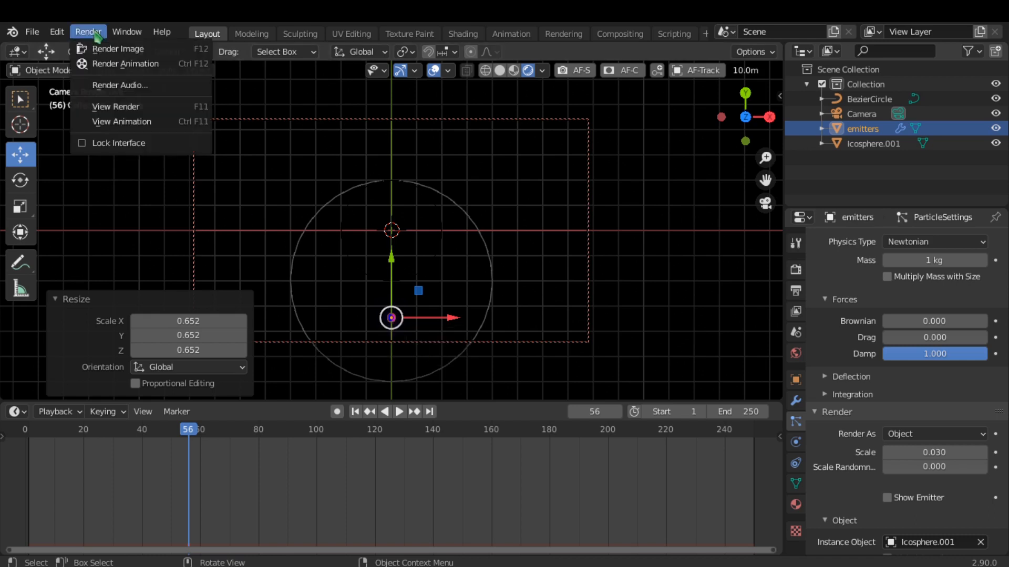
pyautogui.click(113, 50)
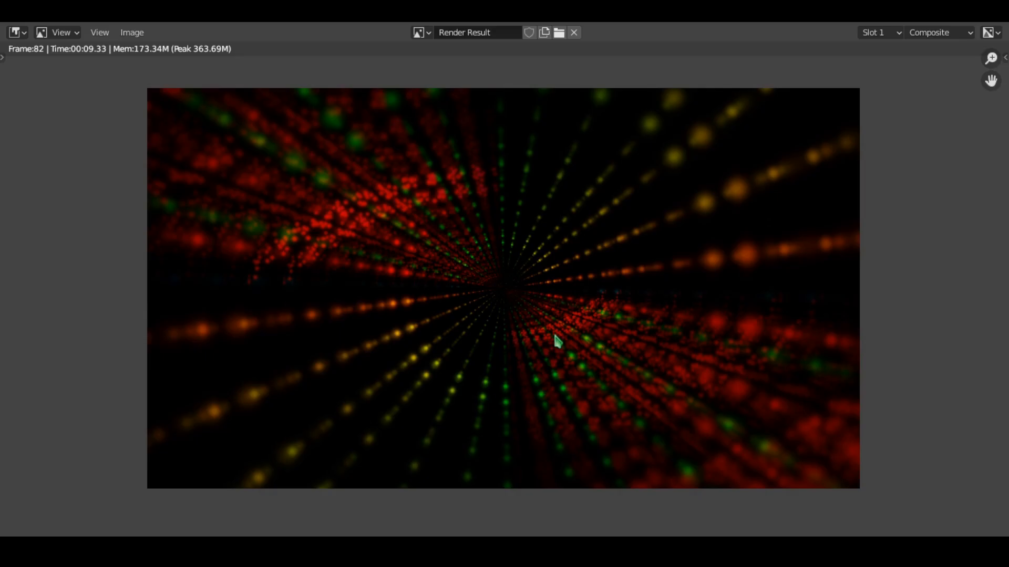